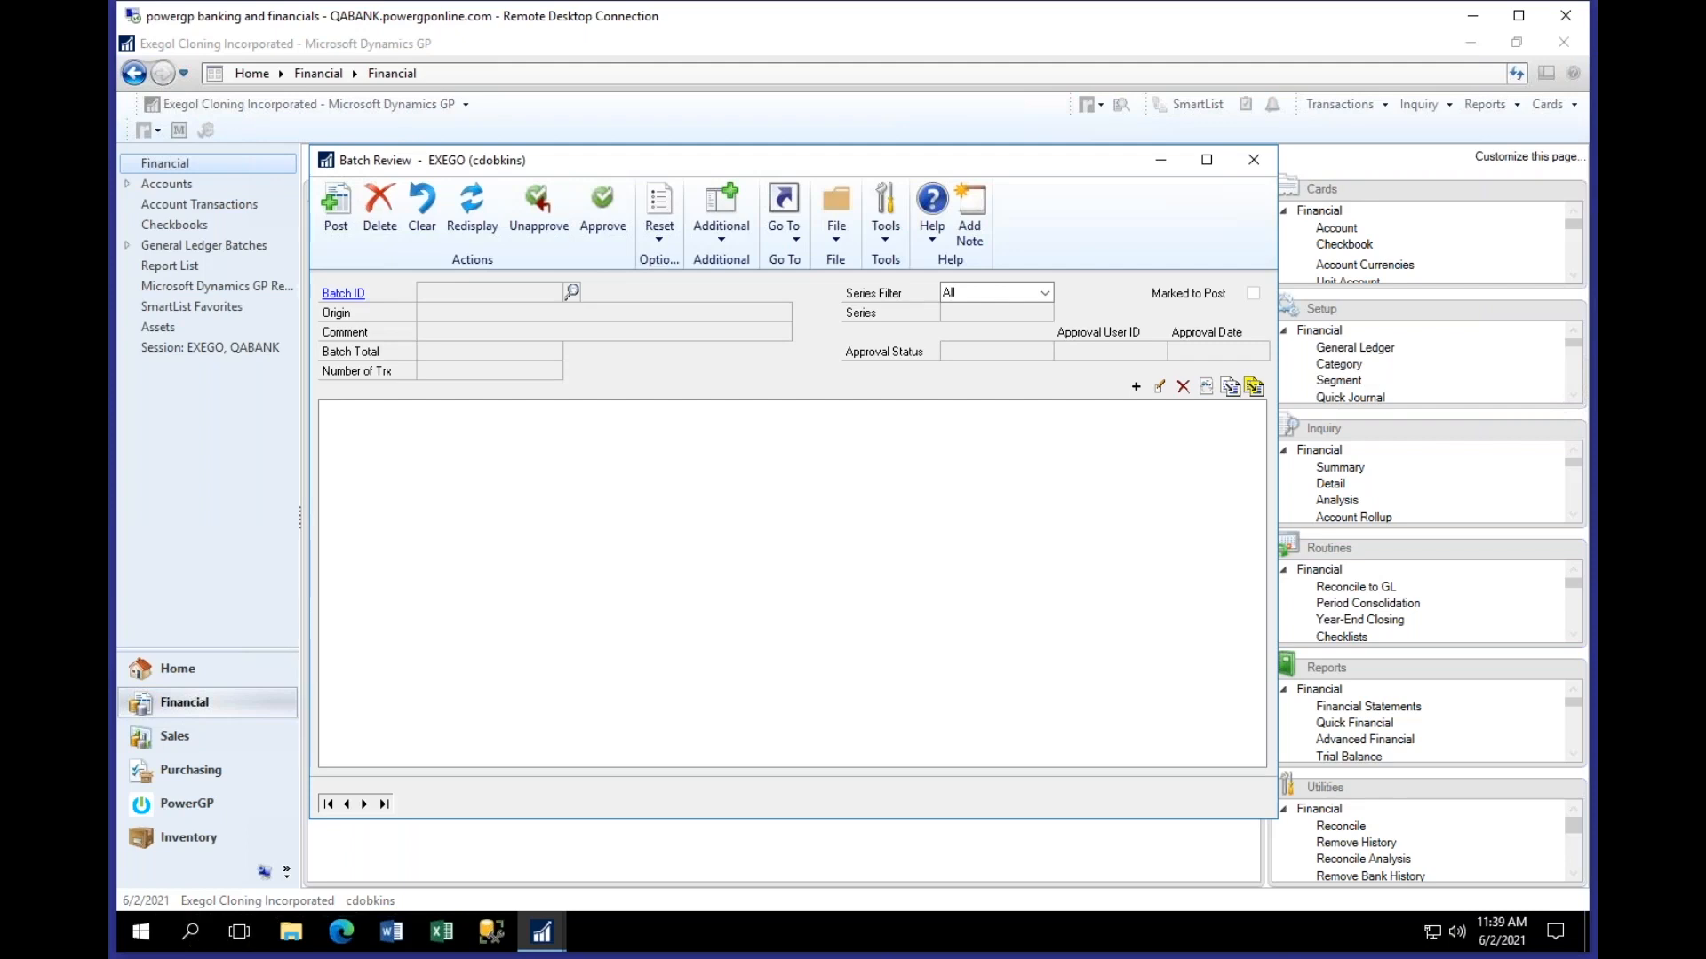
# Step: Load the MONTH END purchasing batch with origin Payables Trx Entry into Batch Review
pyautogui.click(572, 292)
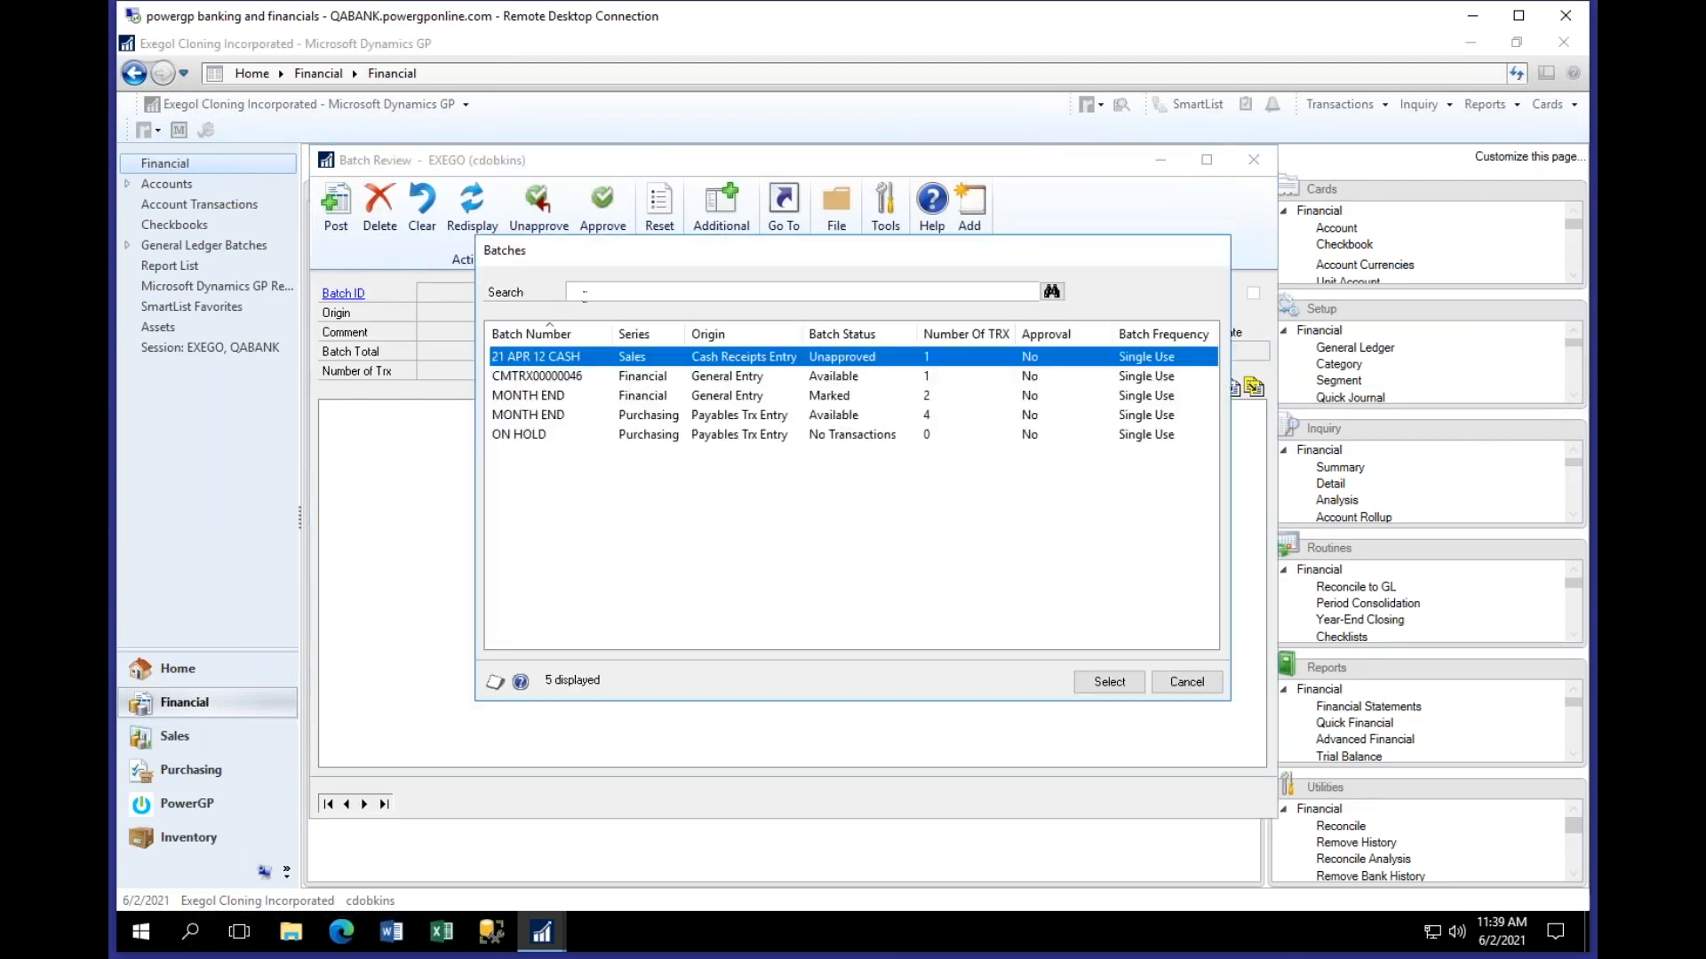
pyautogui.click(622, 416)
pyautogui.click(1089, 682)
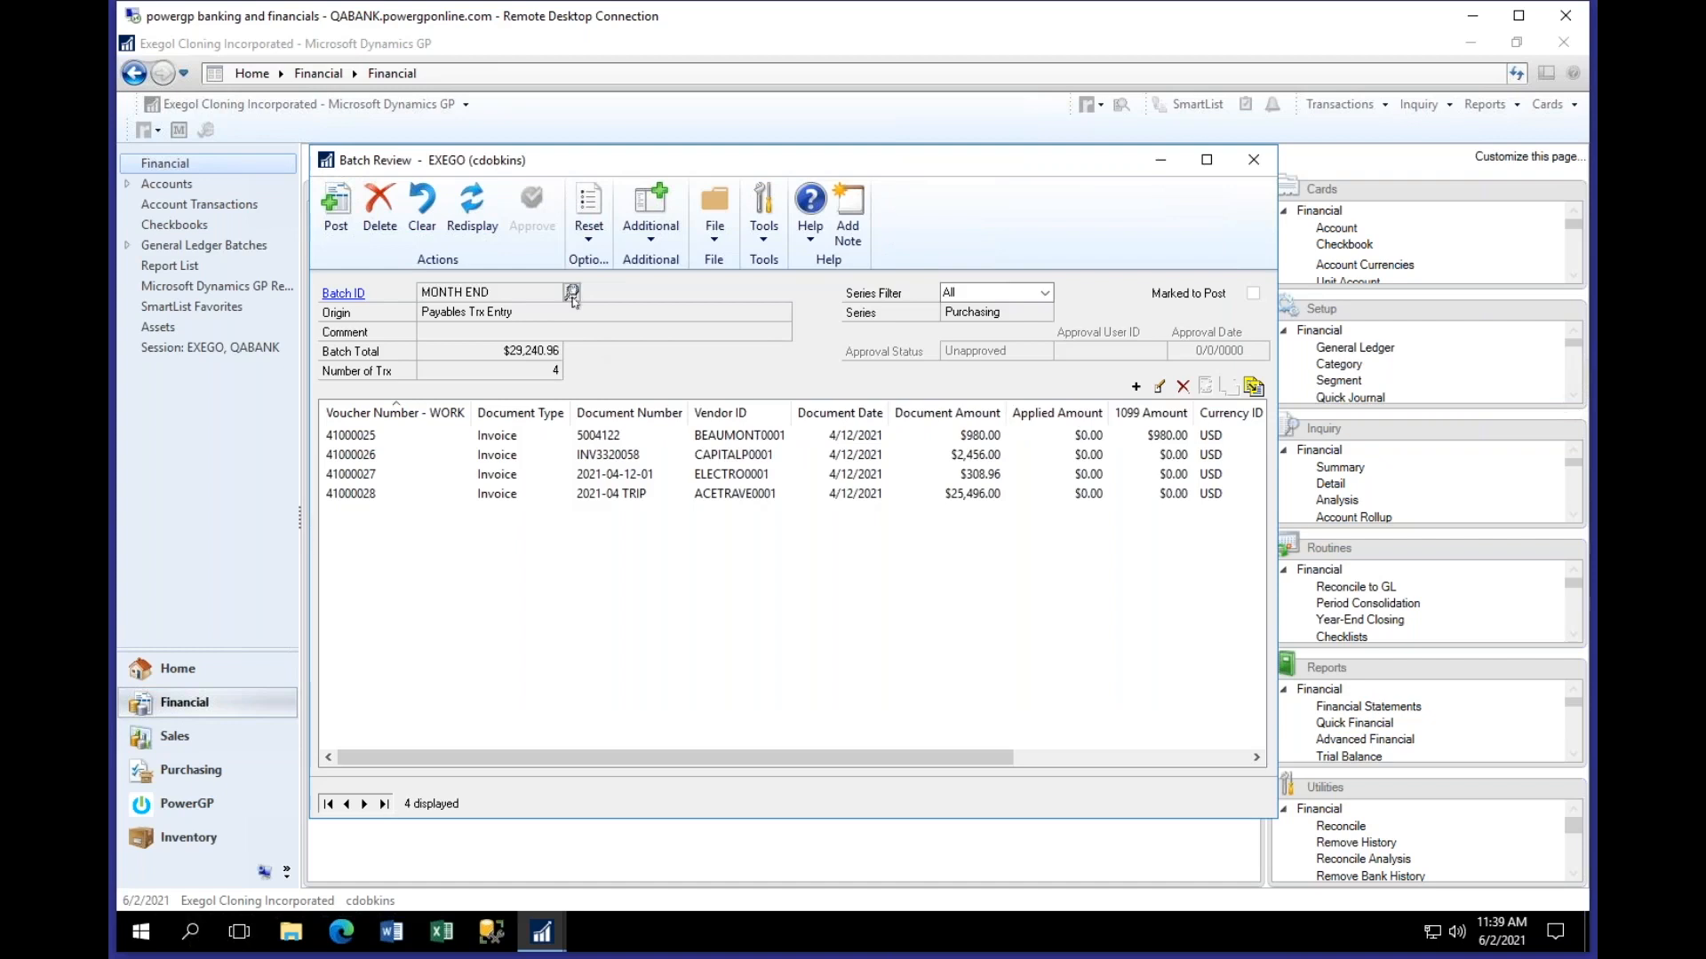
# Step: Check the statuses of the sales and financial batches in the batch lookup, then cancel without choosing another batch
pyautogui.click(571, 291)
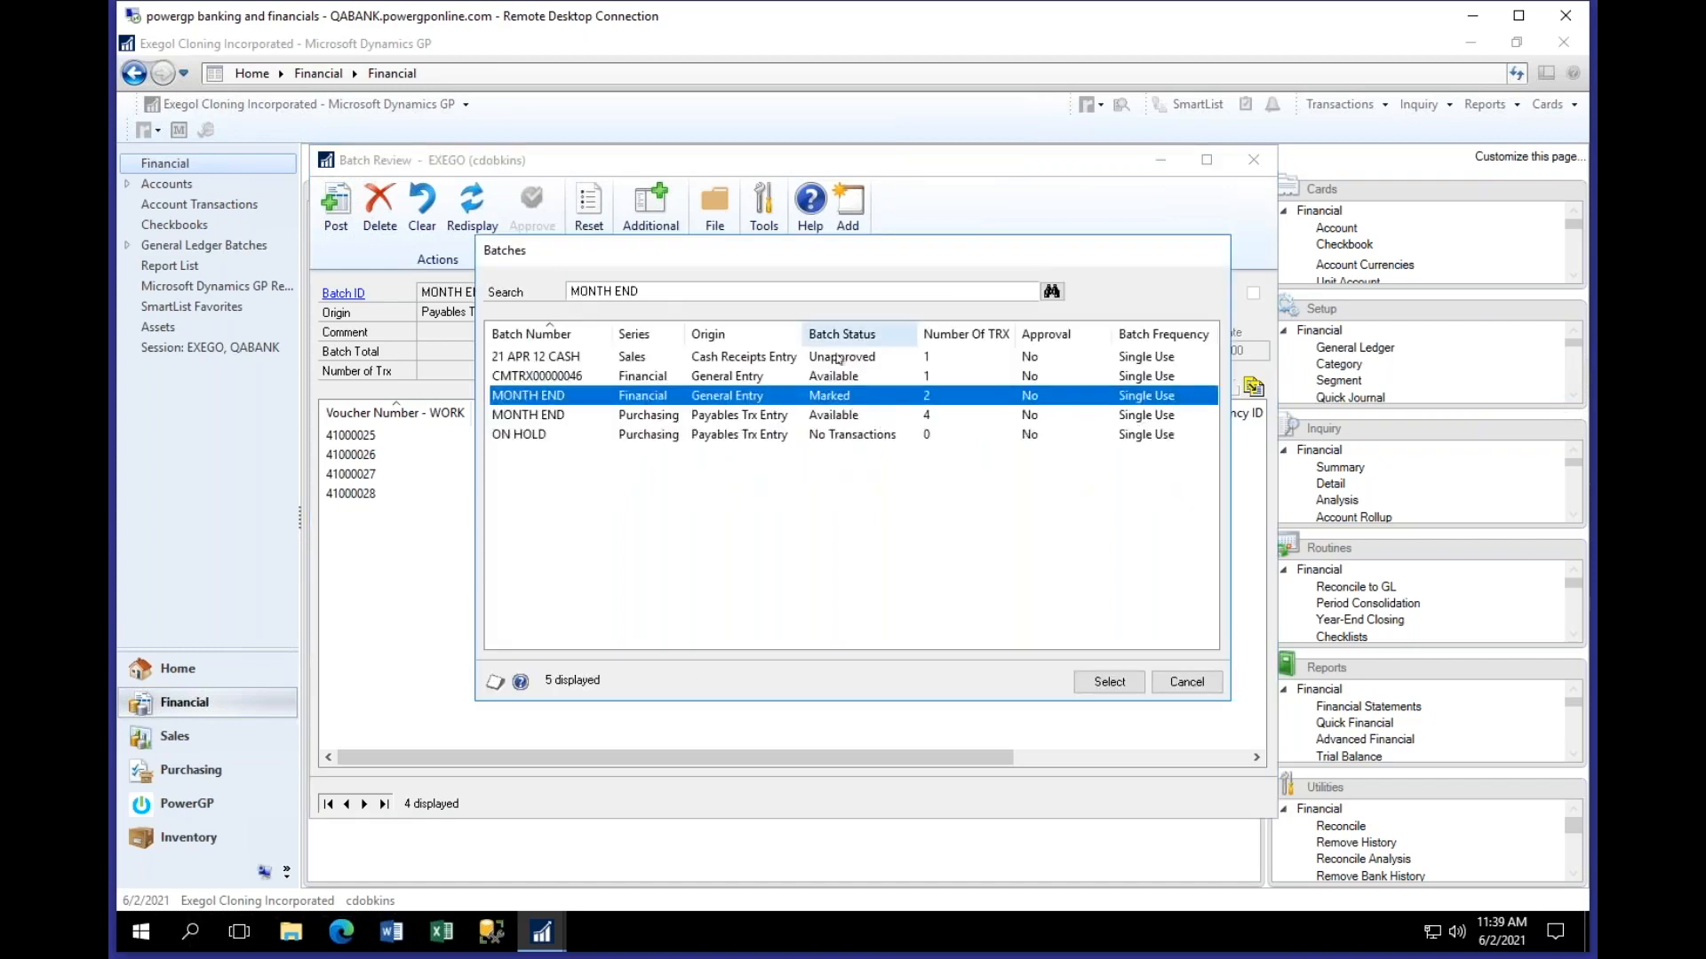
pyautogui.click(868, 360)
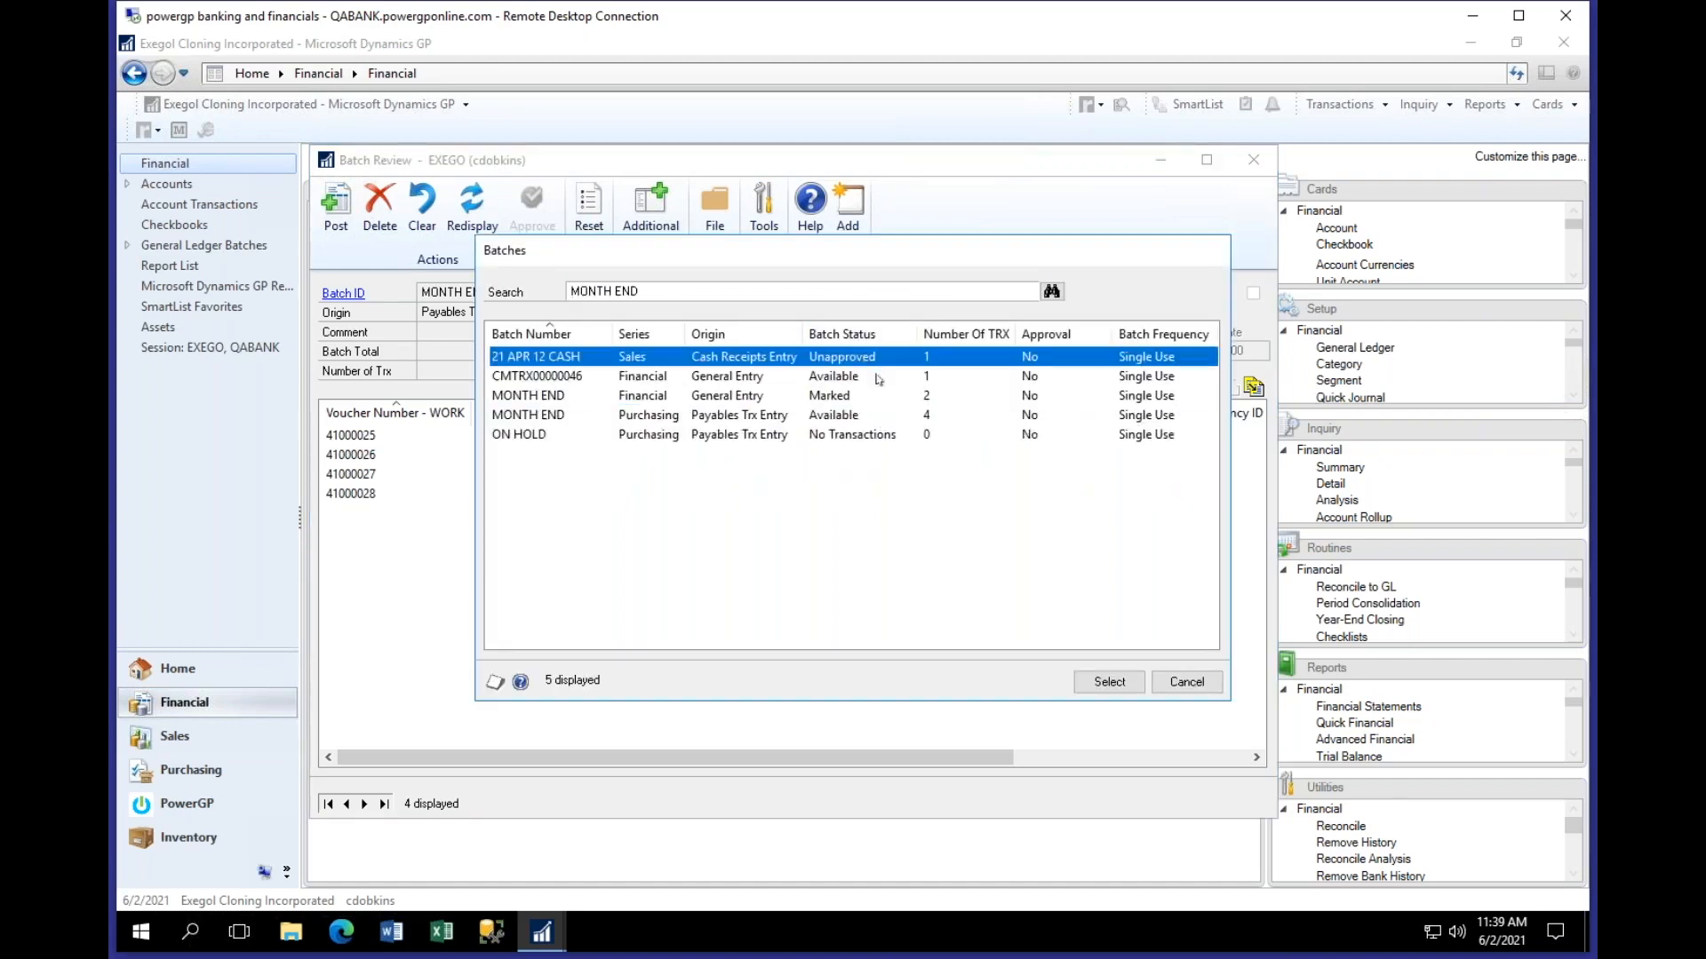
pyautogui.click(875, 380)
pyautogui.click(859, 397)
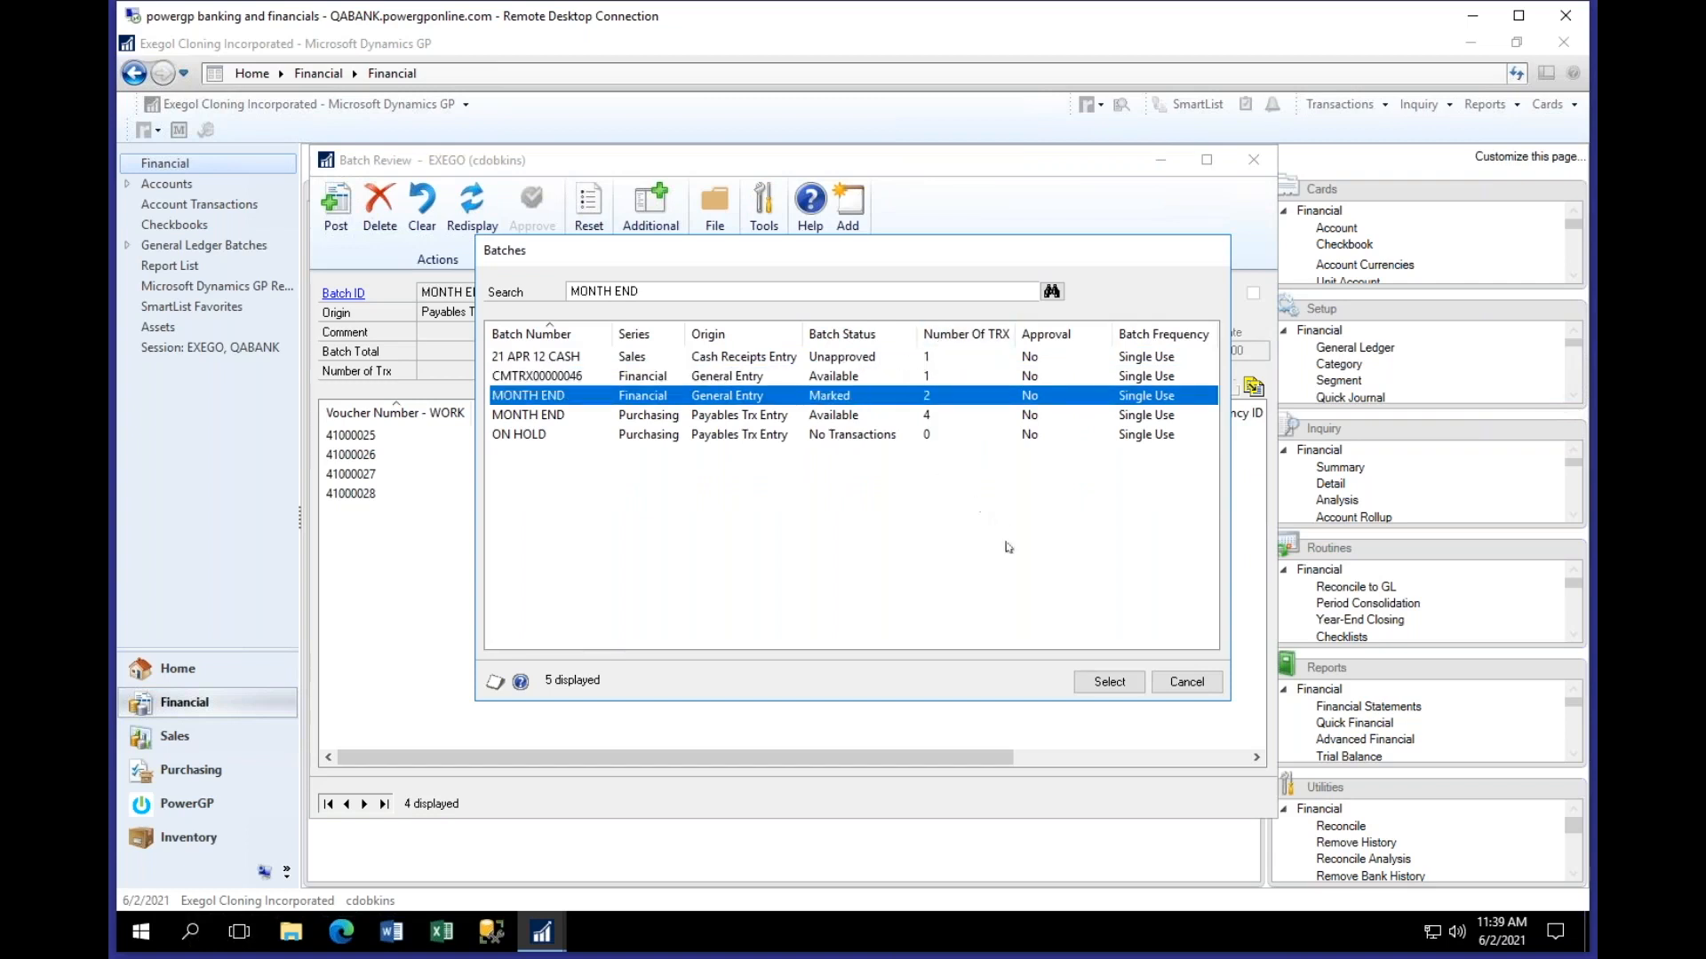
pyautogui.click(1171, 690)
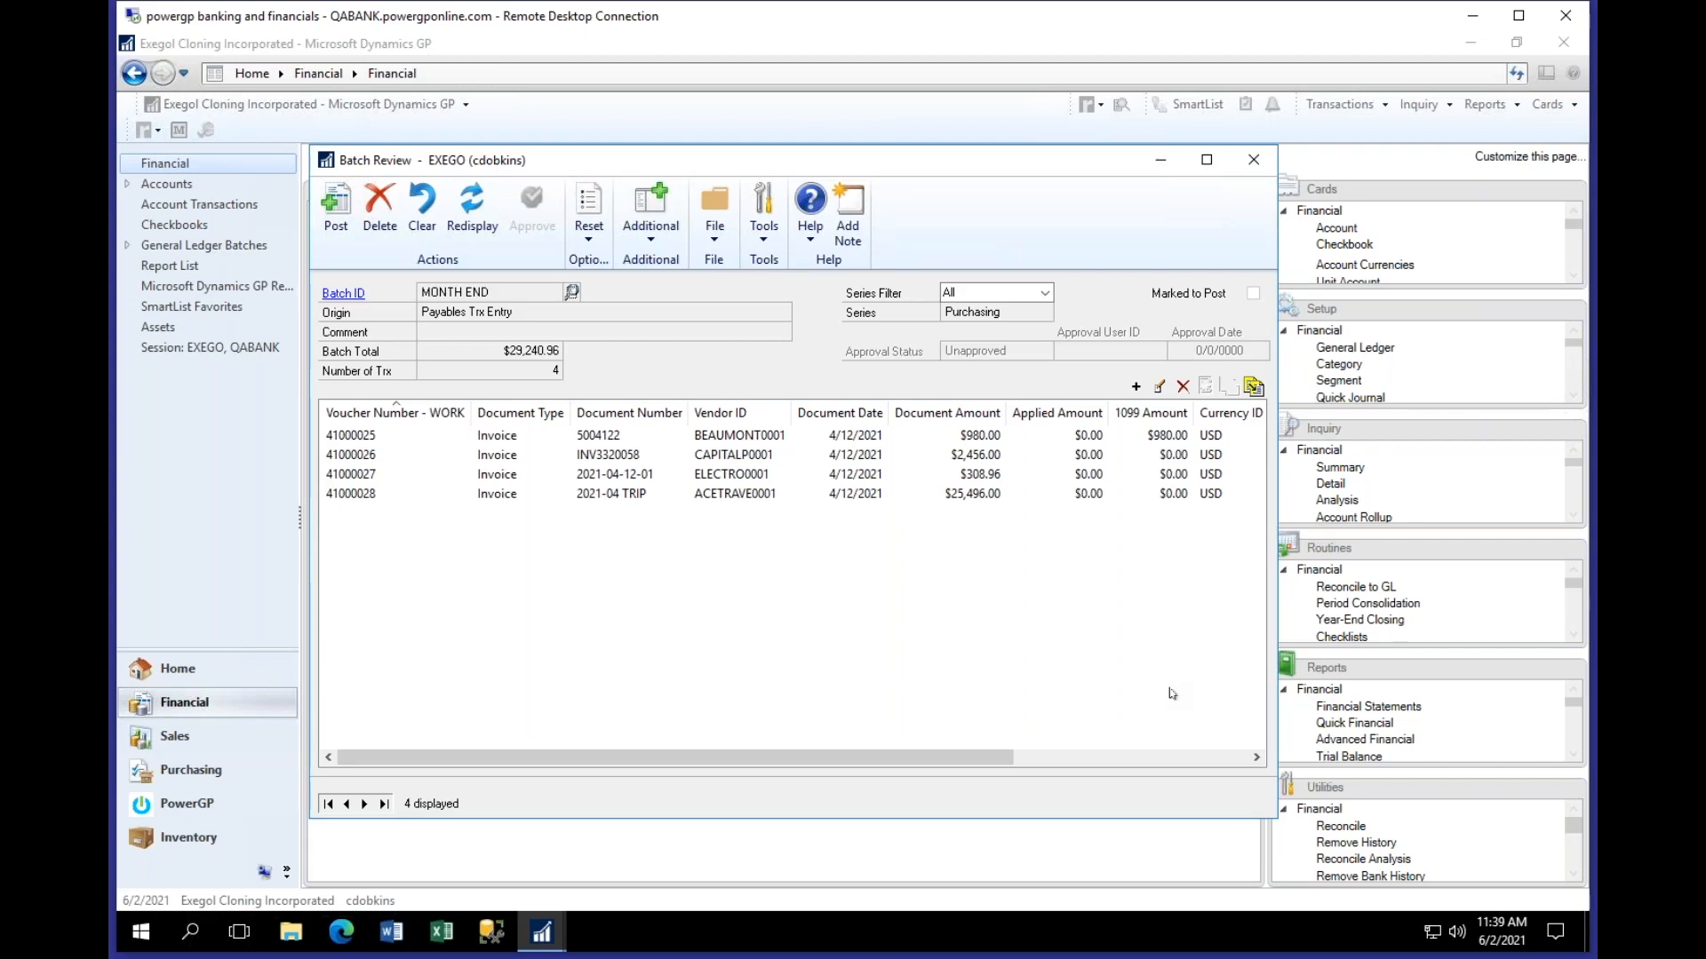
# Step: Open the $25,496.00 invoice from the batch, inspect the vendor's open payables, and close the transaction
pyautogui.click(792, 500)
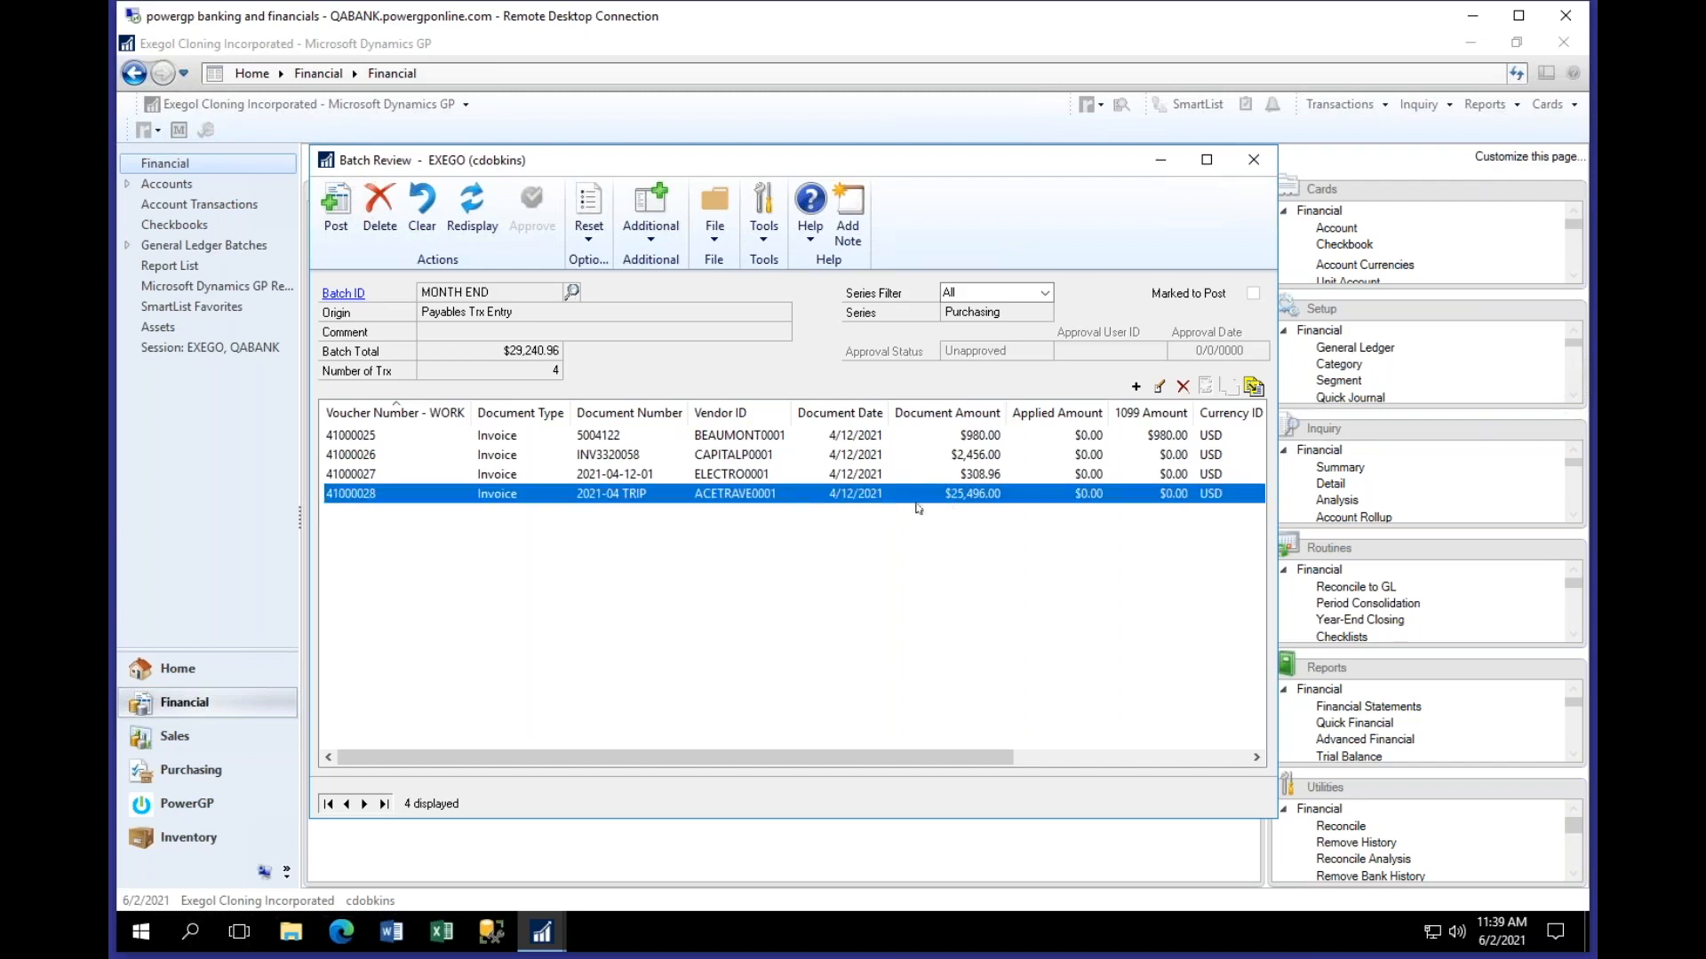
pyautogui.doubleClick(982, 493)
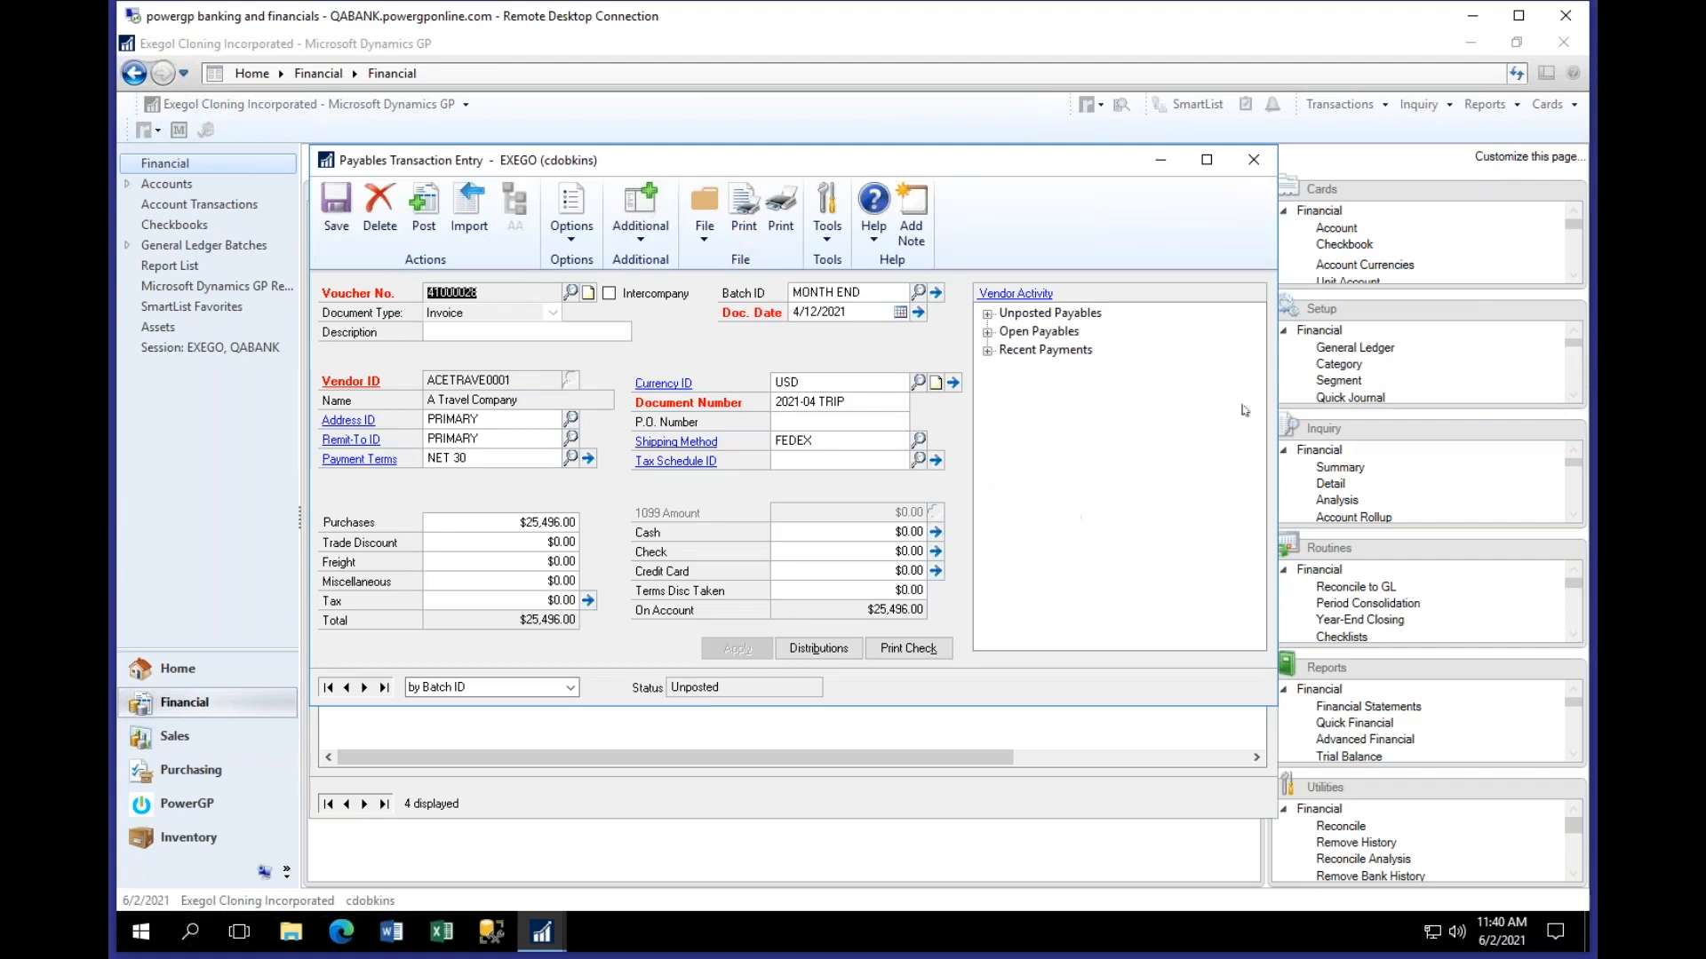
pyautogui.click(988, 334)
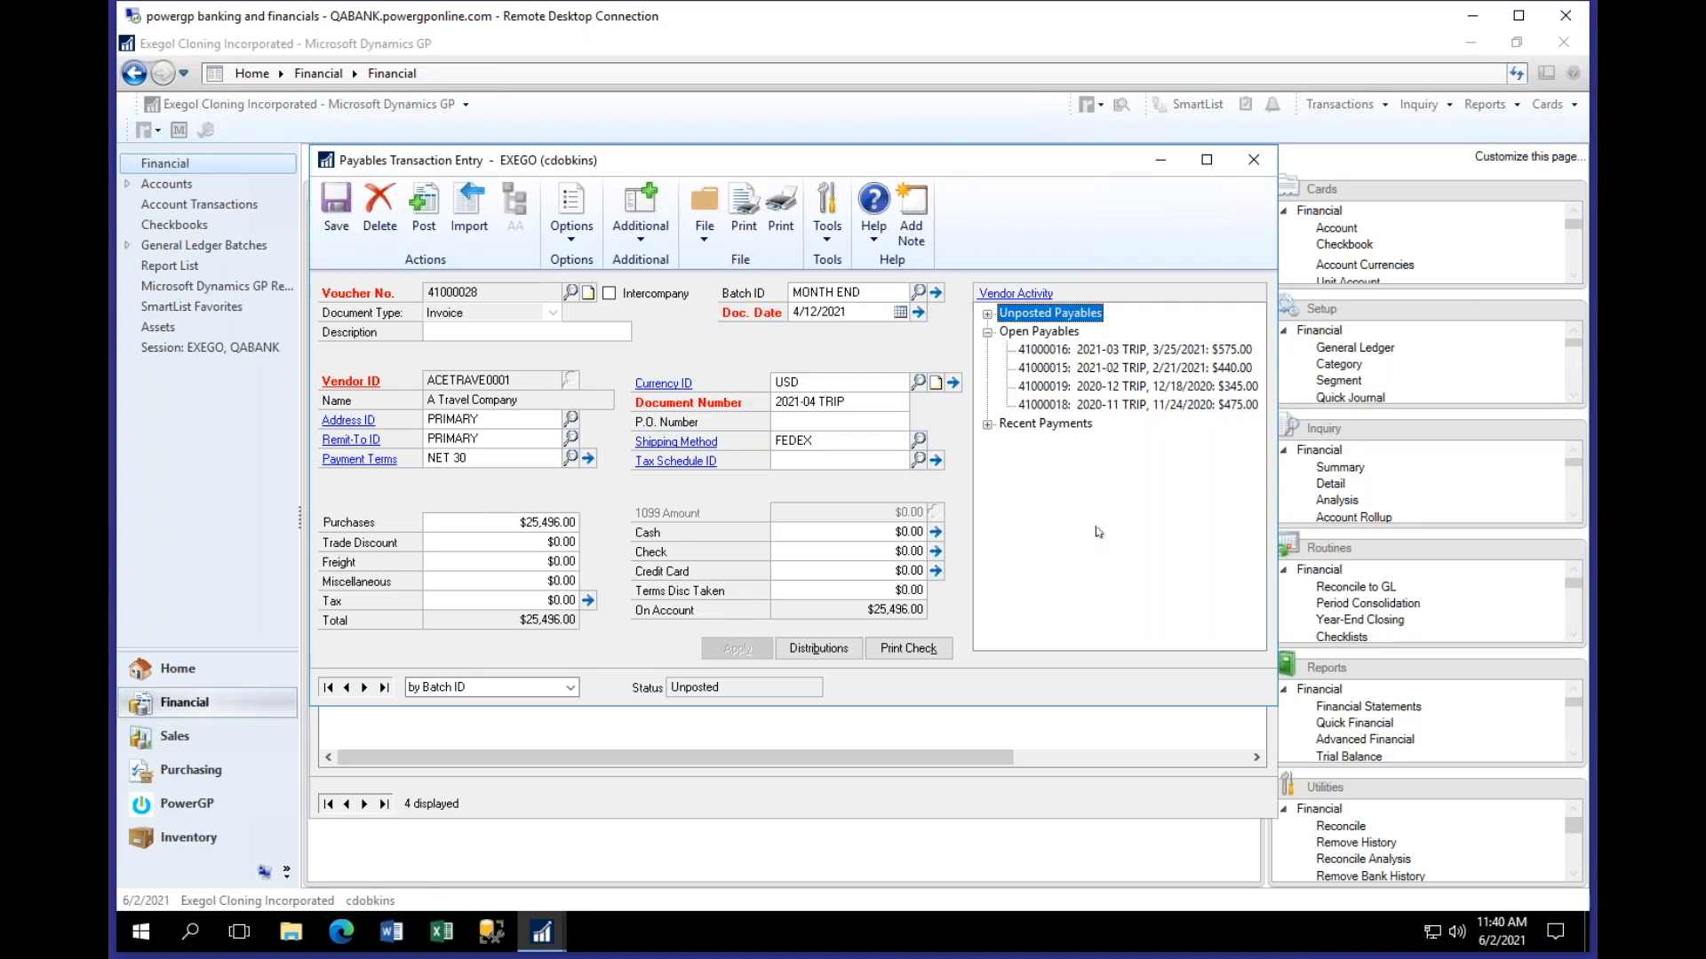
pyautogui.click(1254, 174)
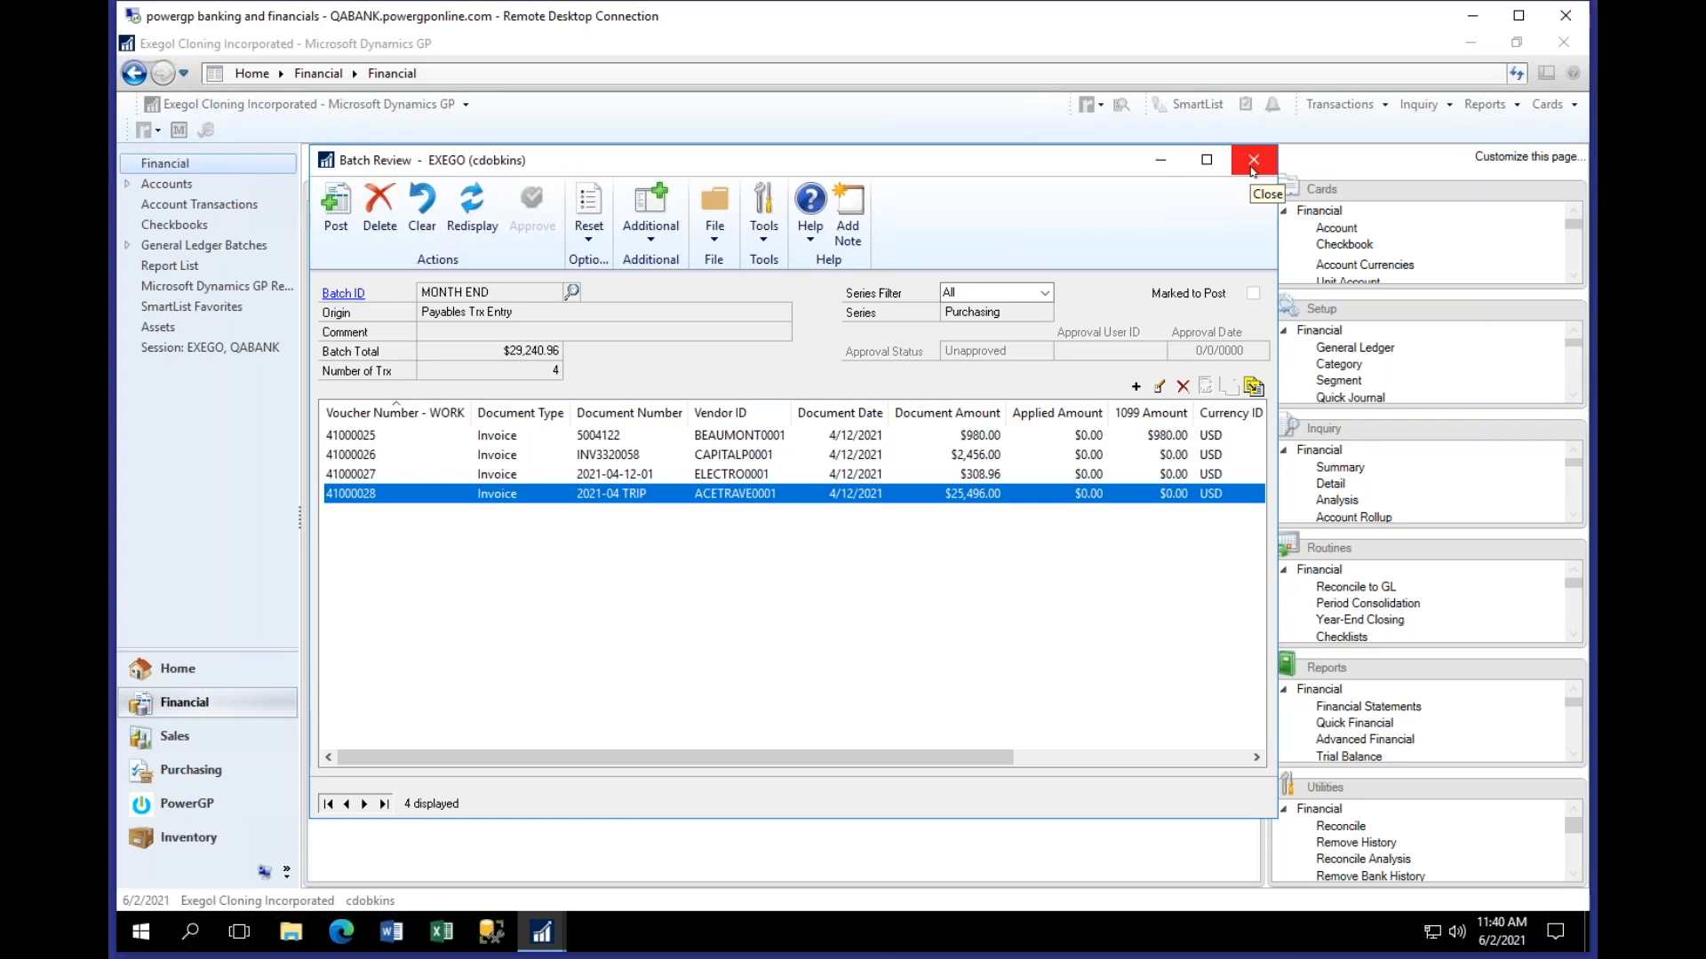
# Step: Move the $2,456.00 and $25,496.00 invoices from the MONTH END batch to the ON HOLD batch
pyautogui.keyDown('ctrl'); pyautogui.click(997, 453); pyautogui.keyUp('ctrl')
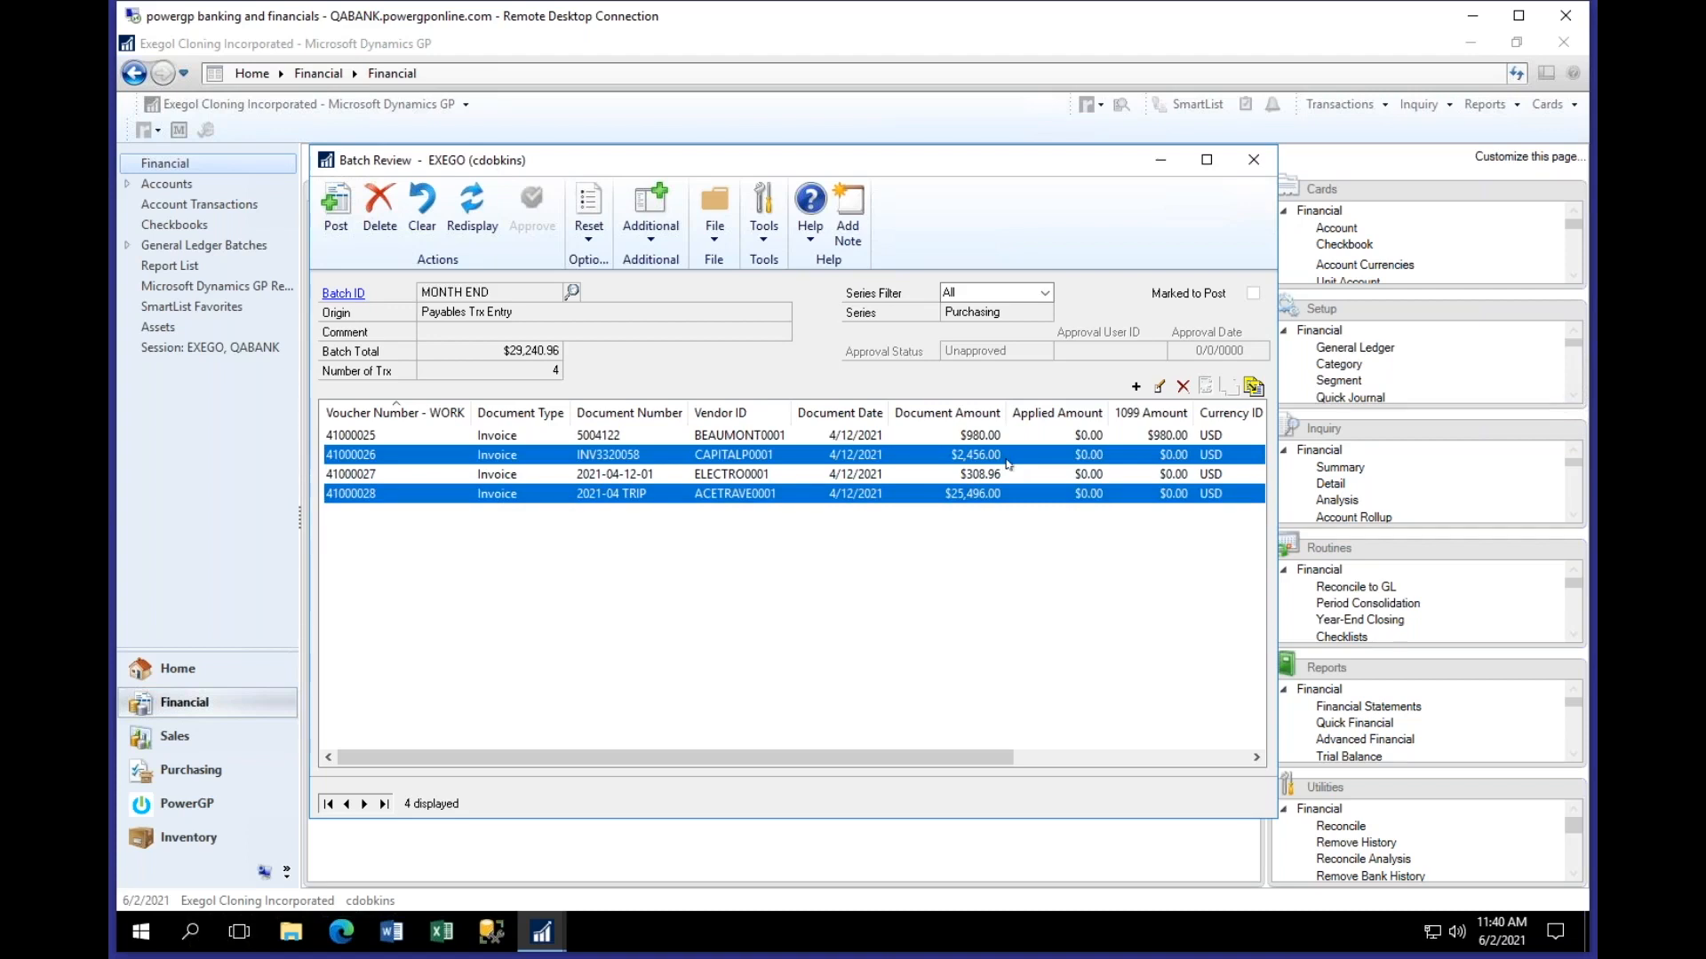
pyautogui.click(1253, 389)
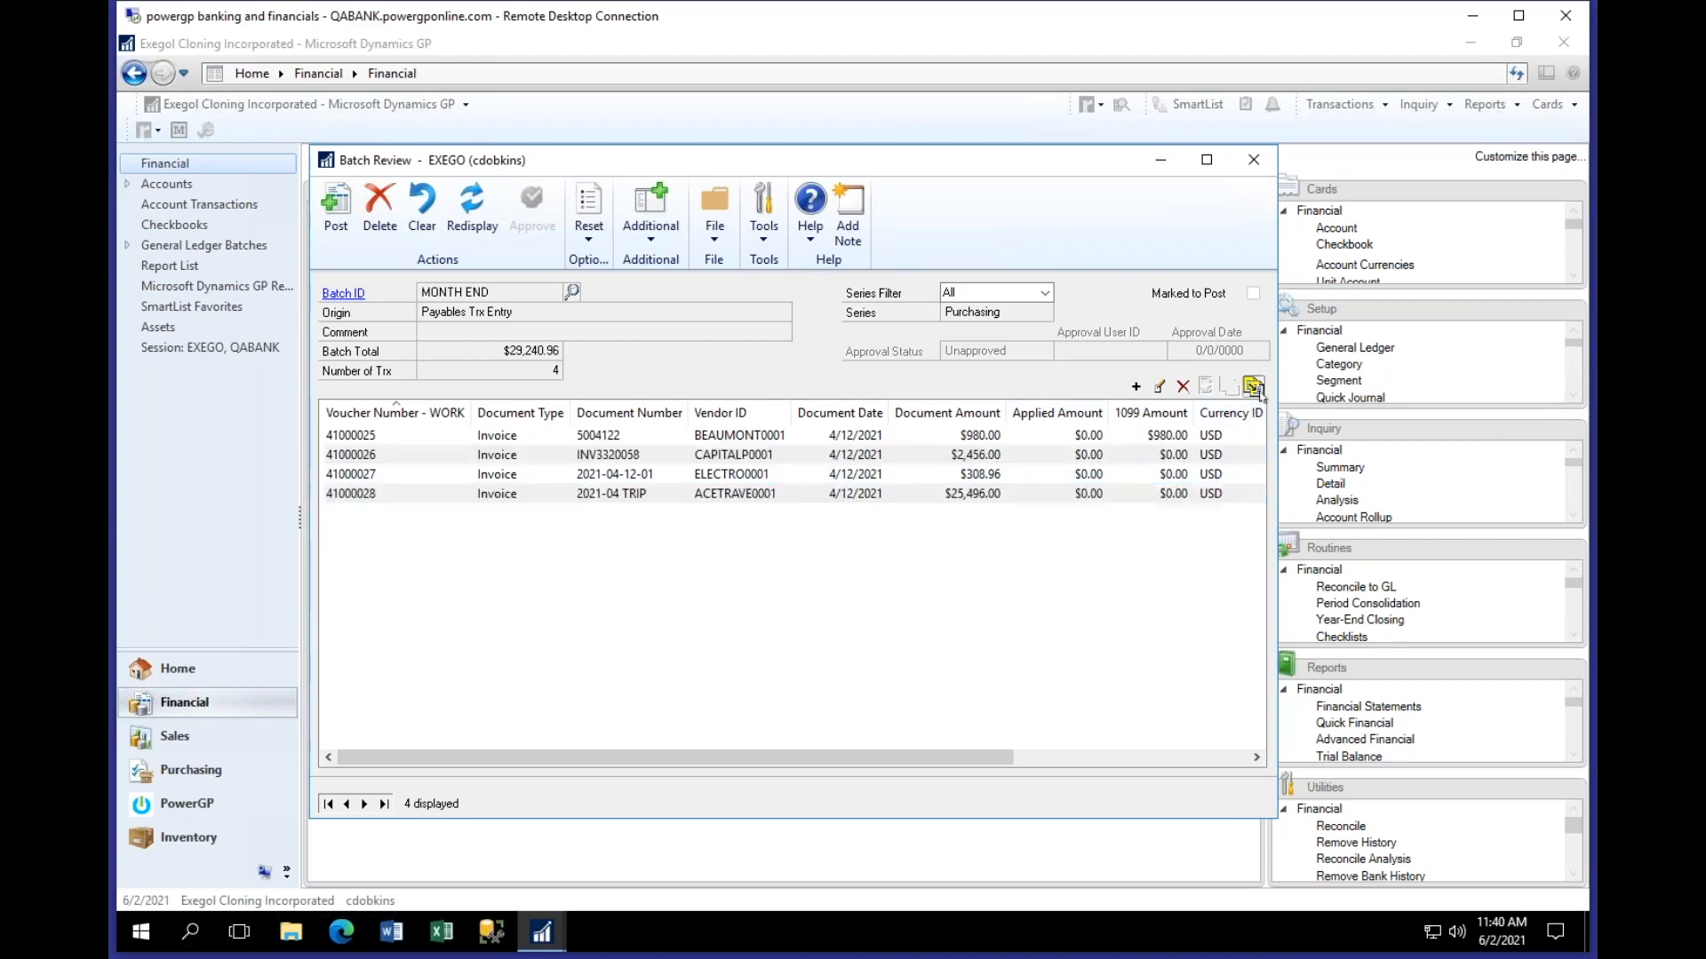
pyautogui.click(999, 590)
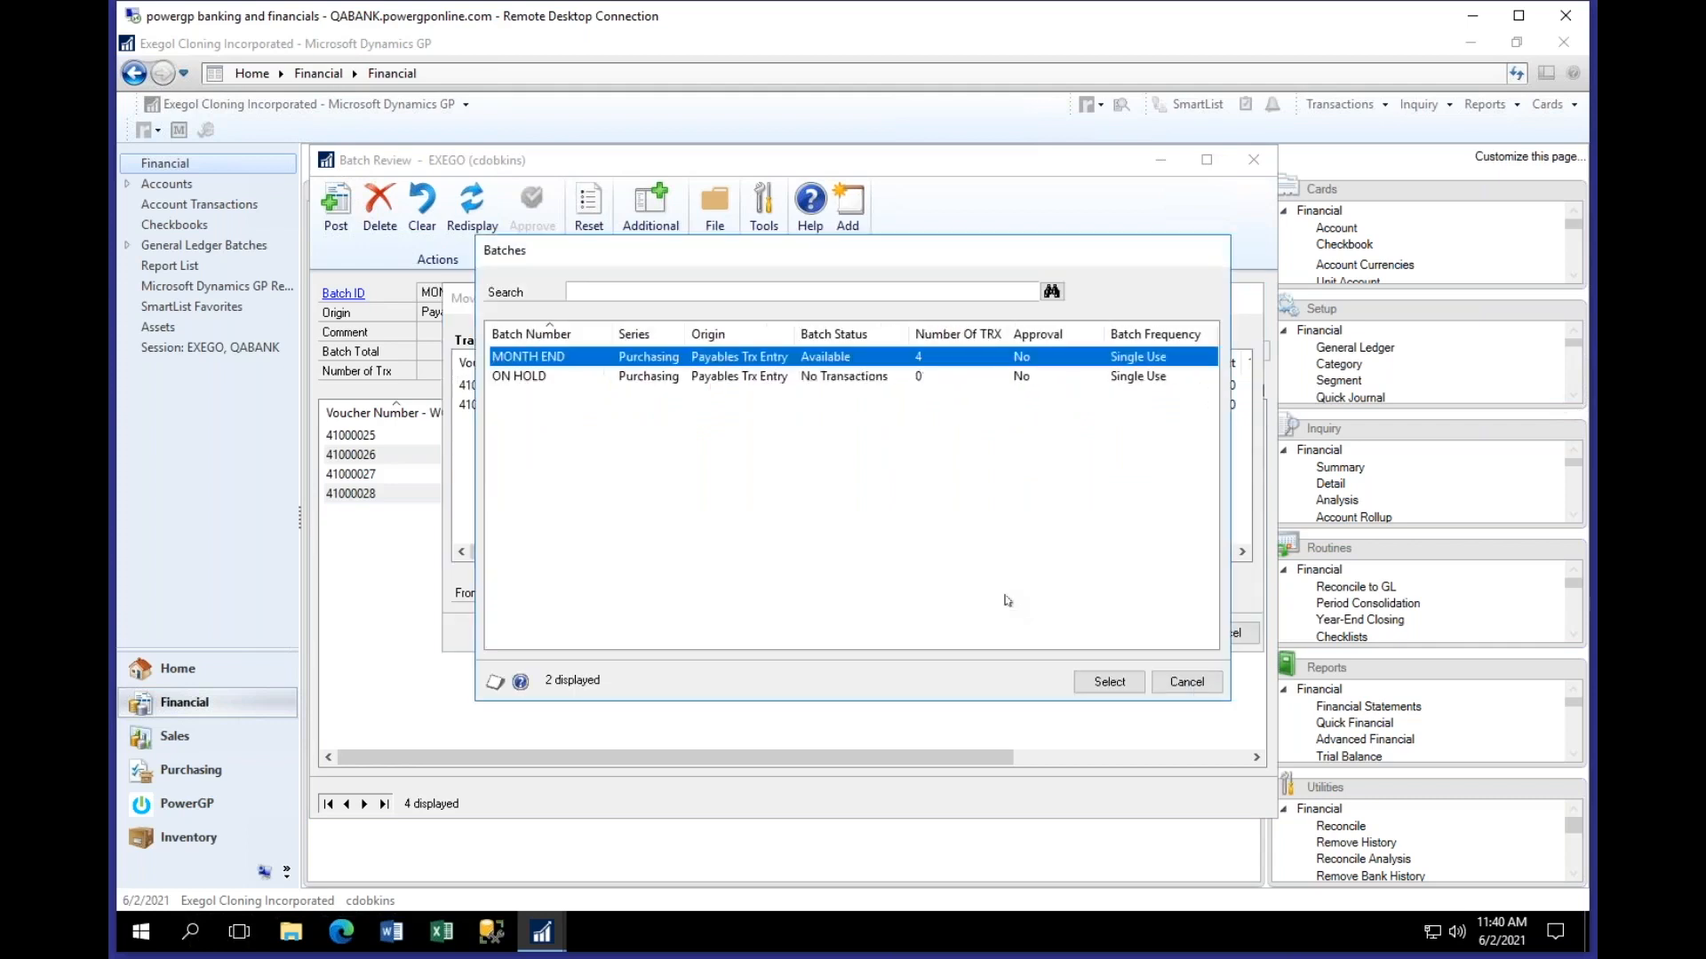
pyautogui.click(679, 383)
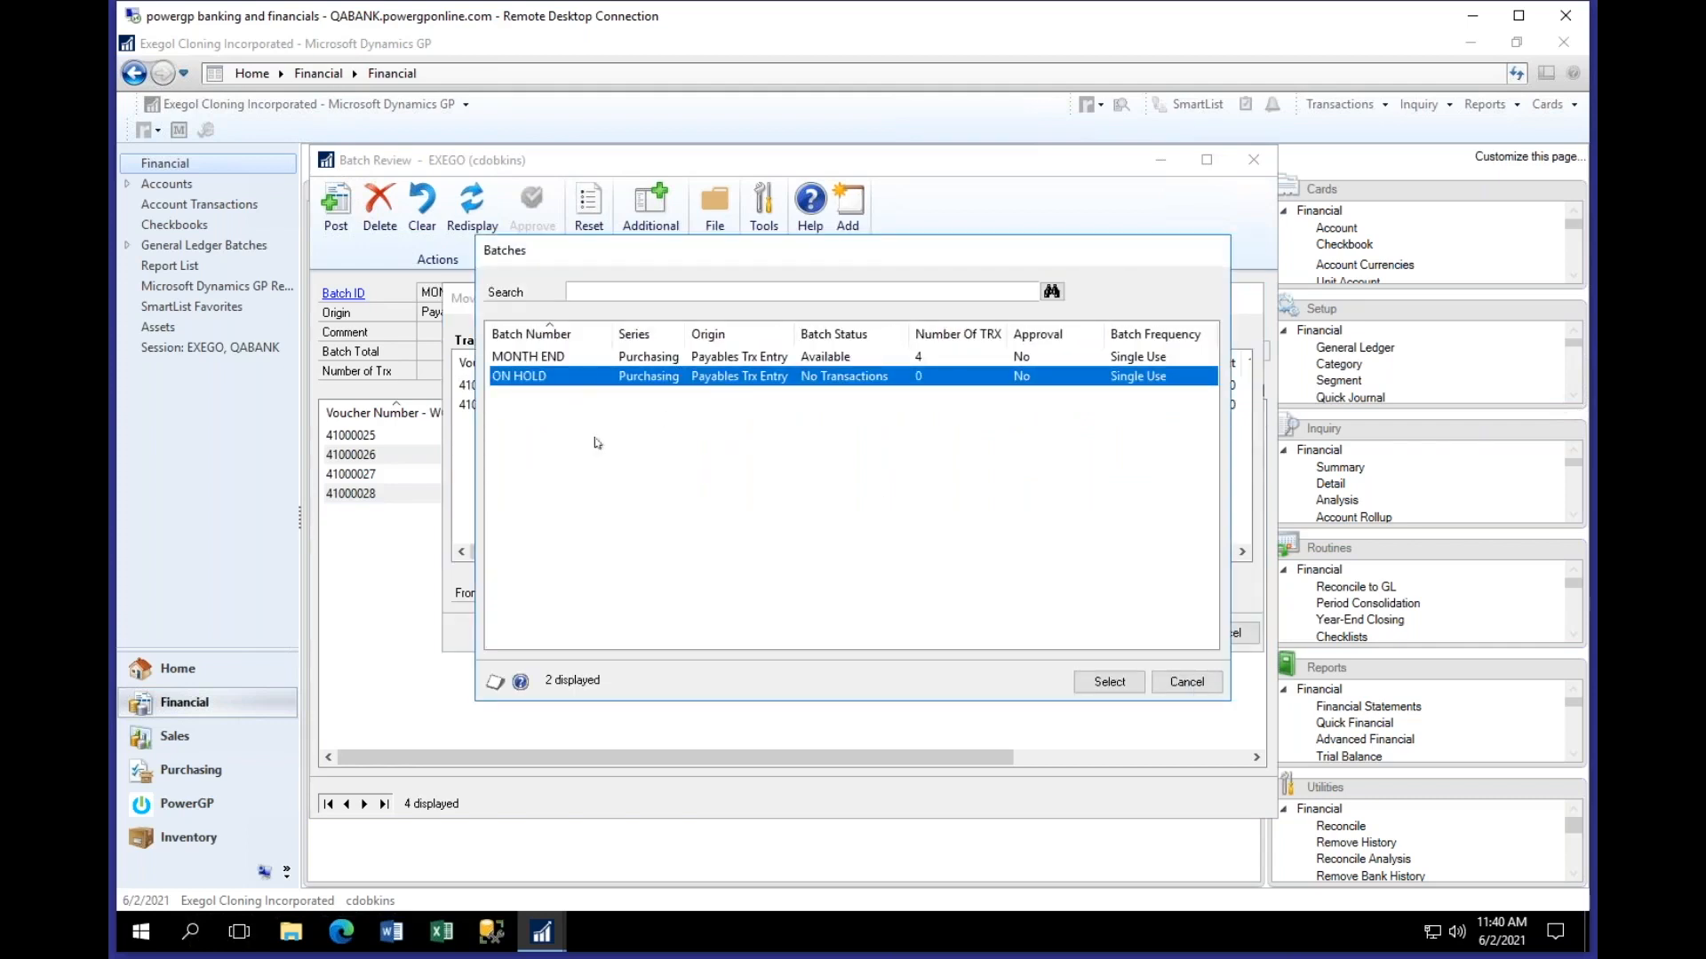
pyautogui.click(1109, 682)
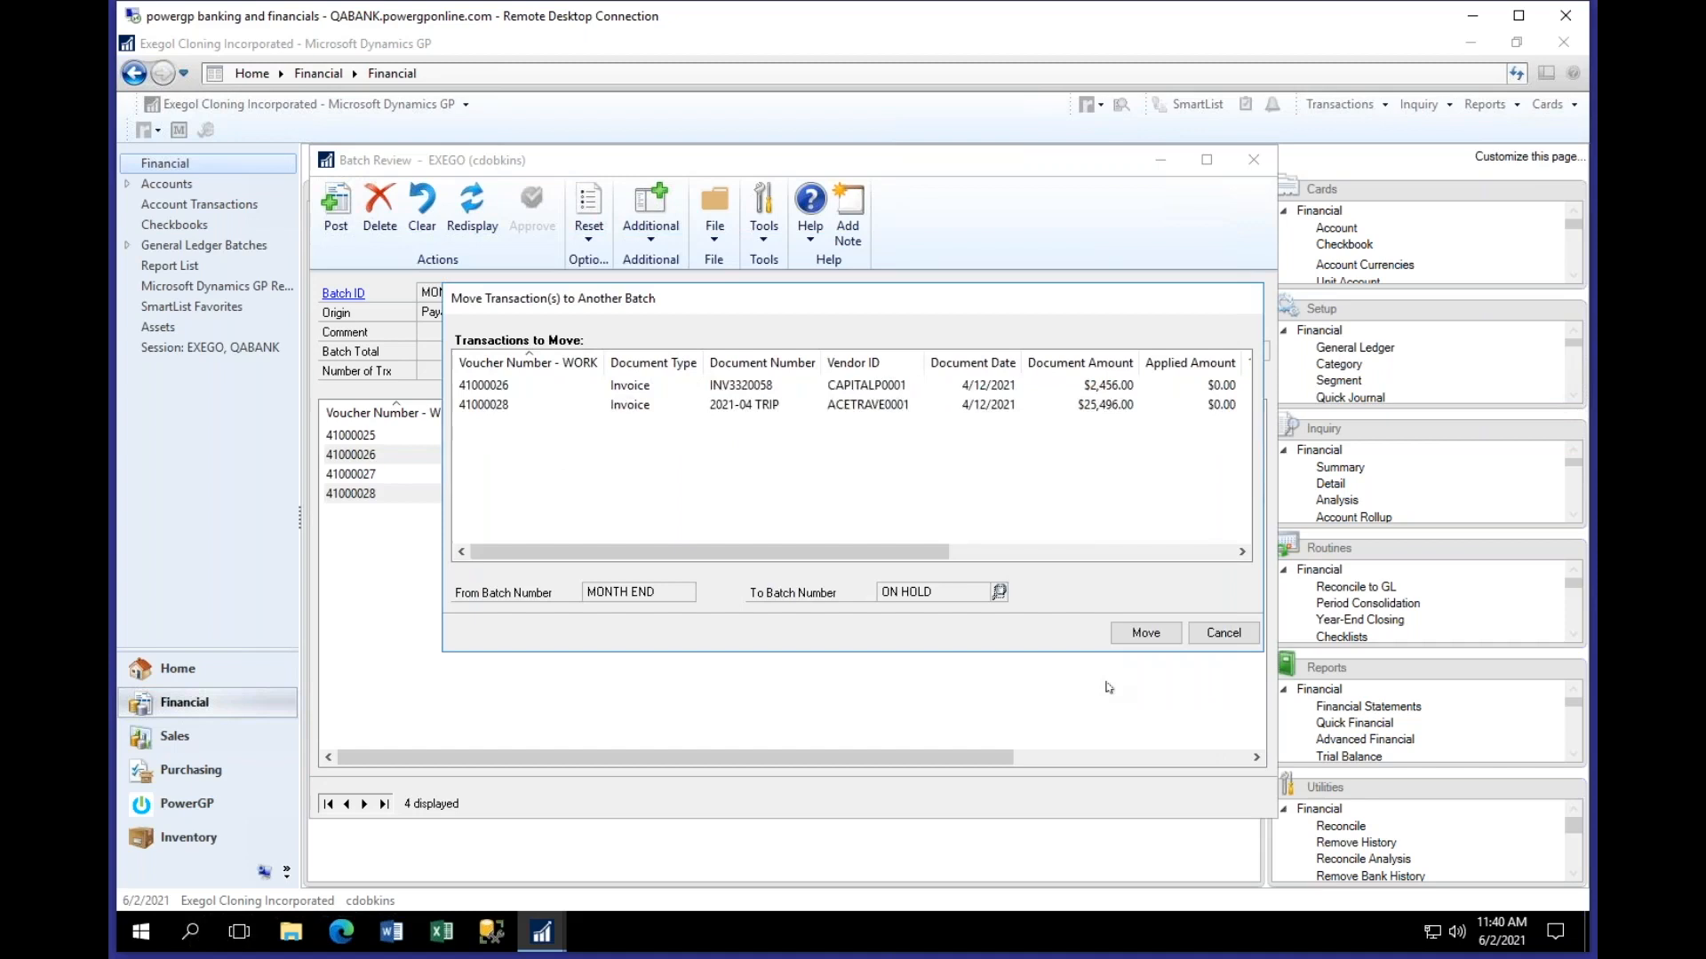
pyautogui.click(1143, 636)
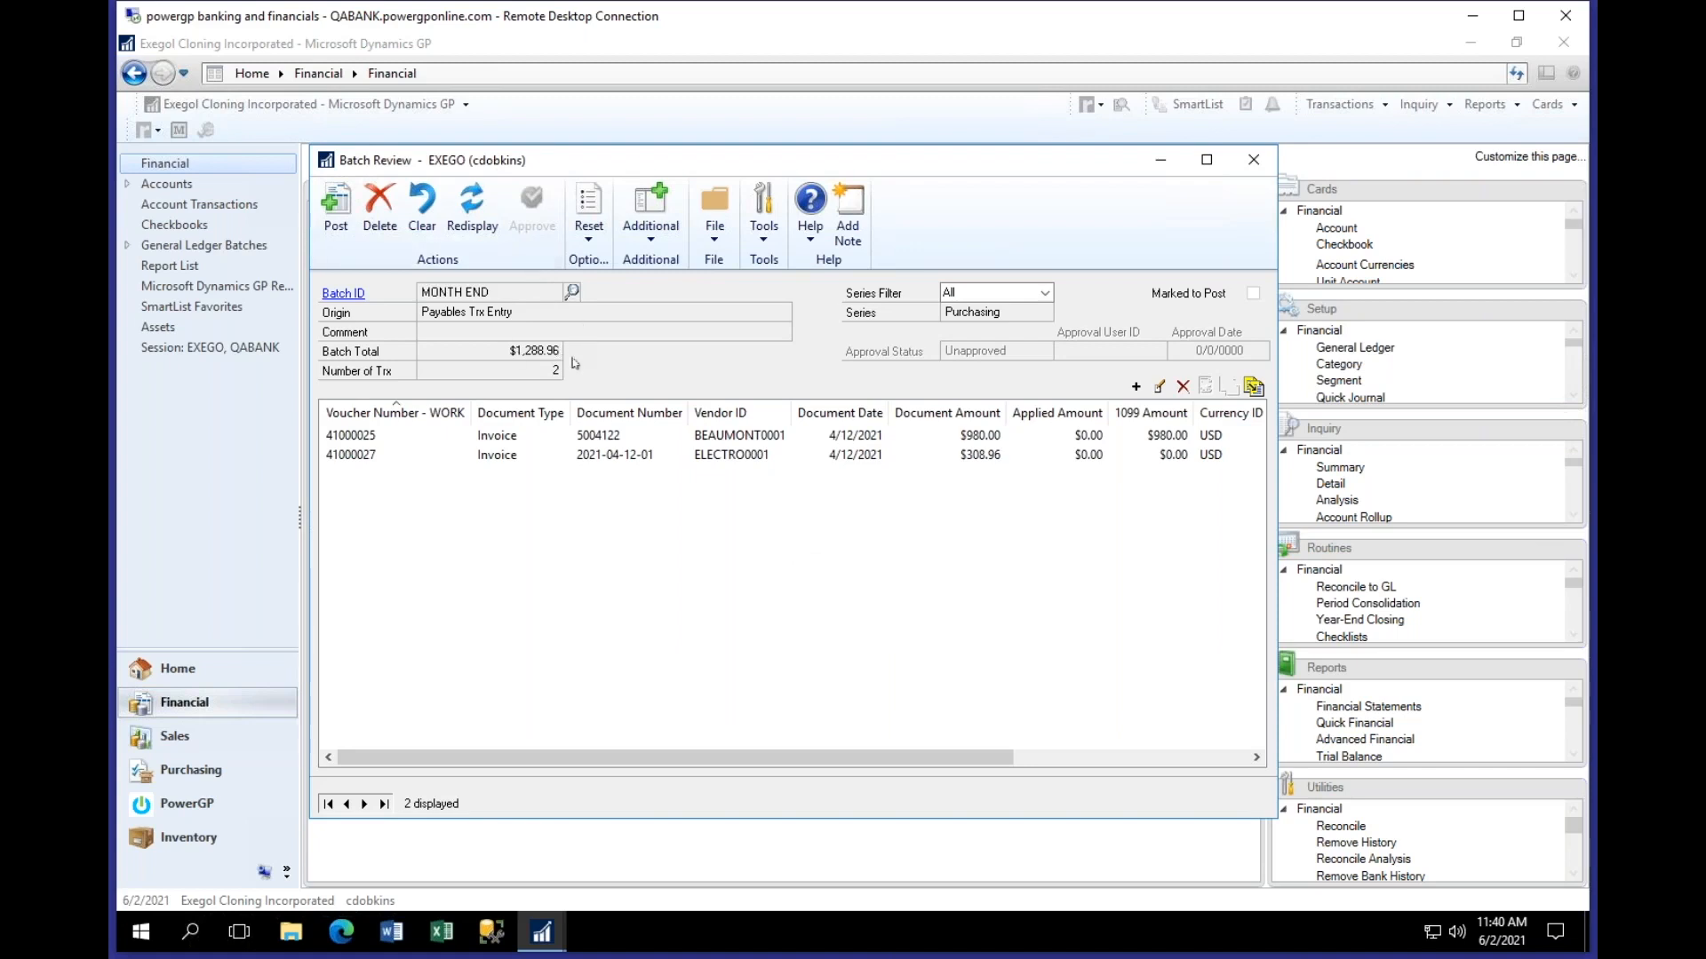
# Step: Load the ON HOLD purchasing batch and select its $25,496.00 invoice to check the moved transactions
pyautogui.click(571, 291)
pyautogui.doubleClick(579, 435)
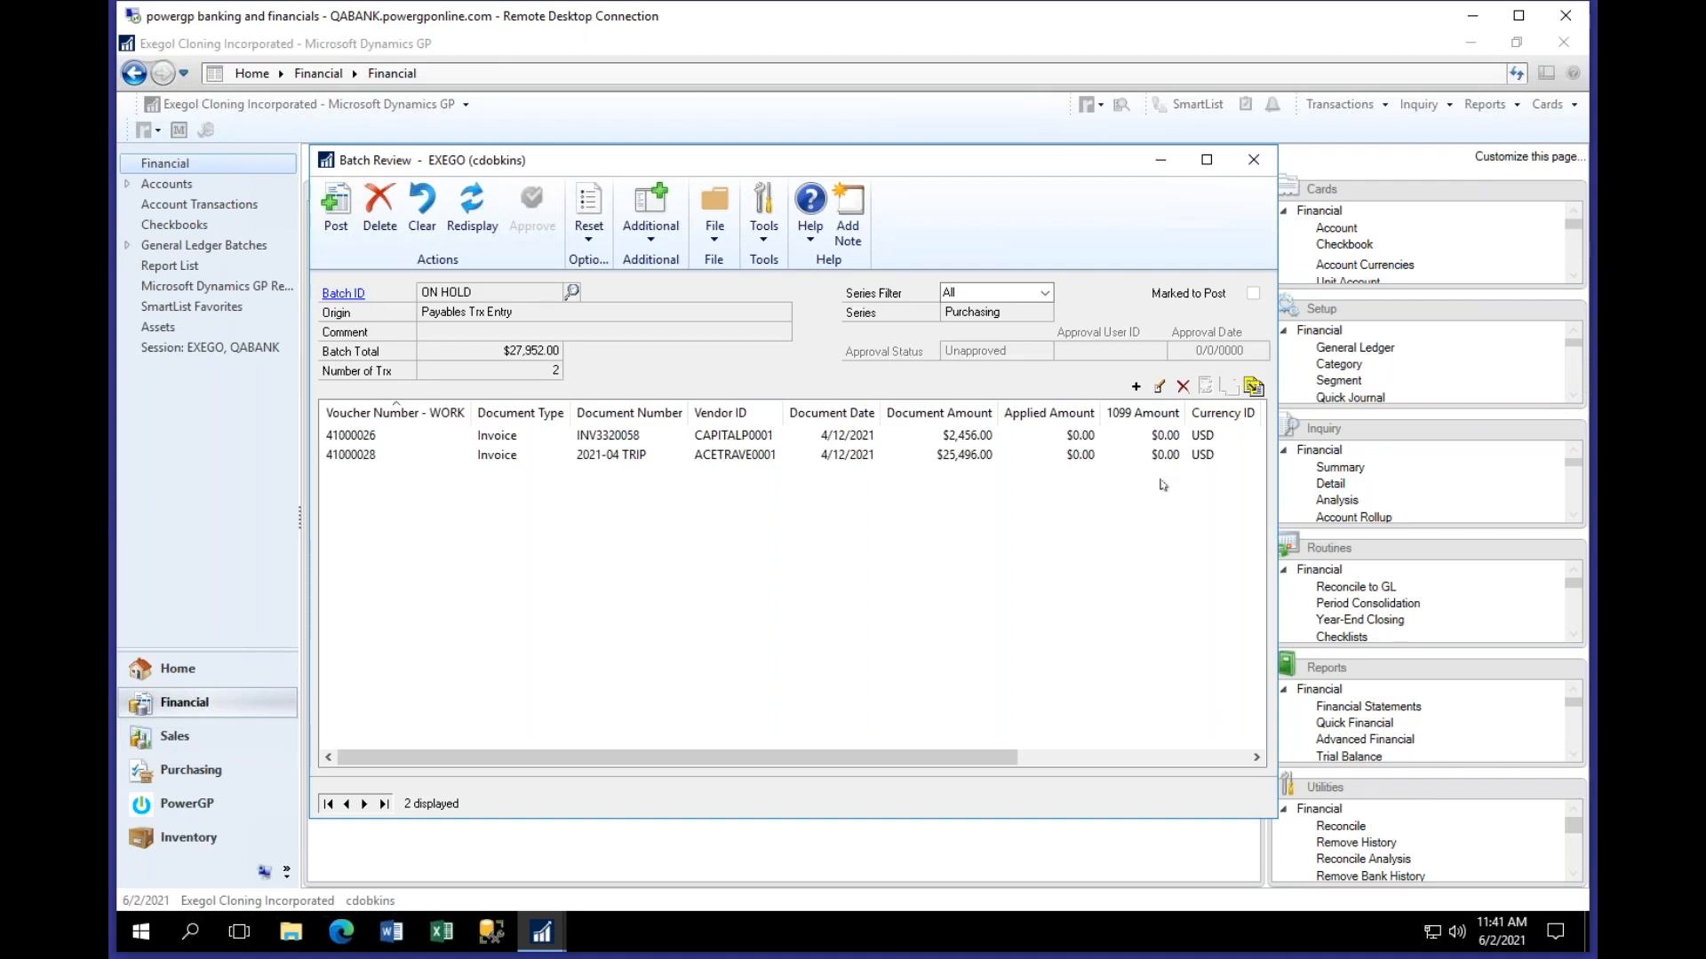
pyautogui.click(1005, 460)
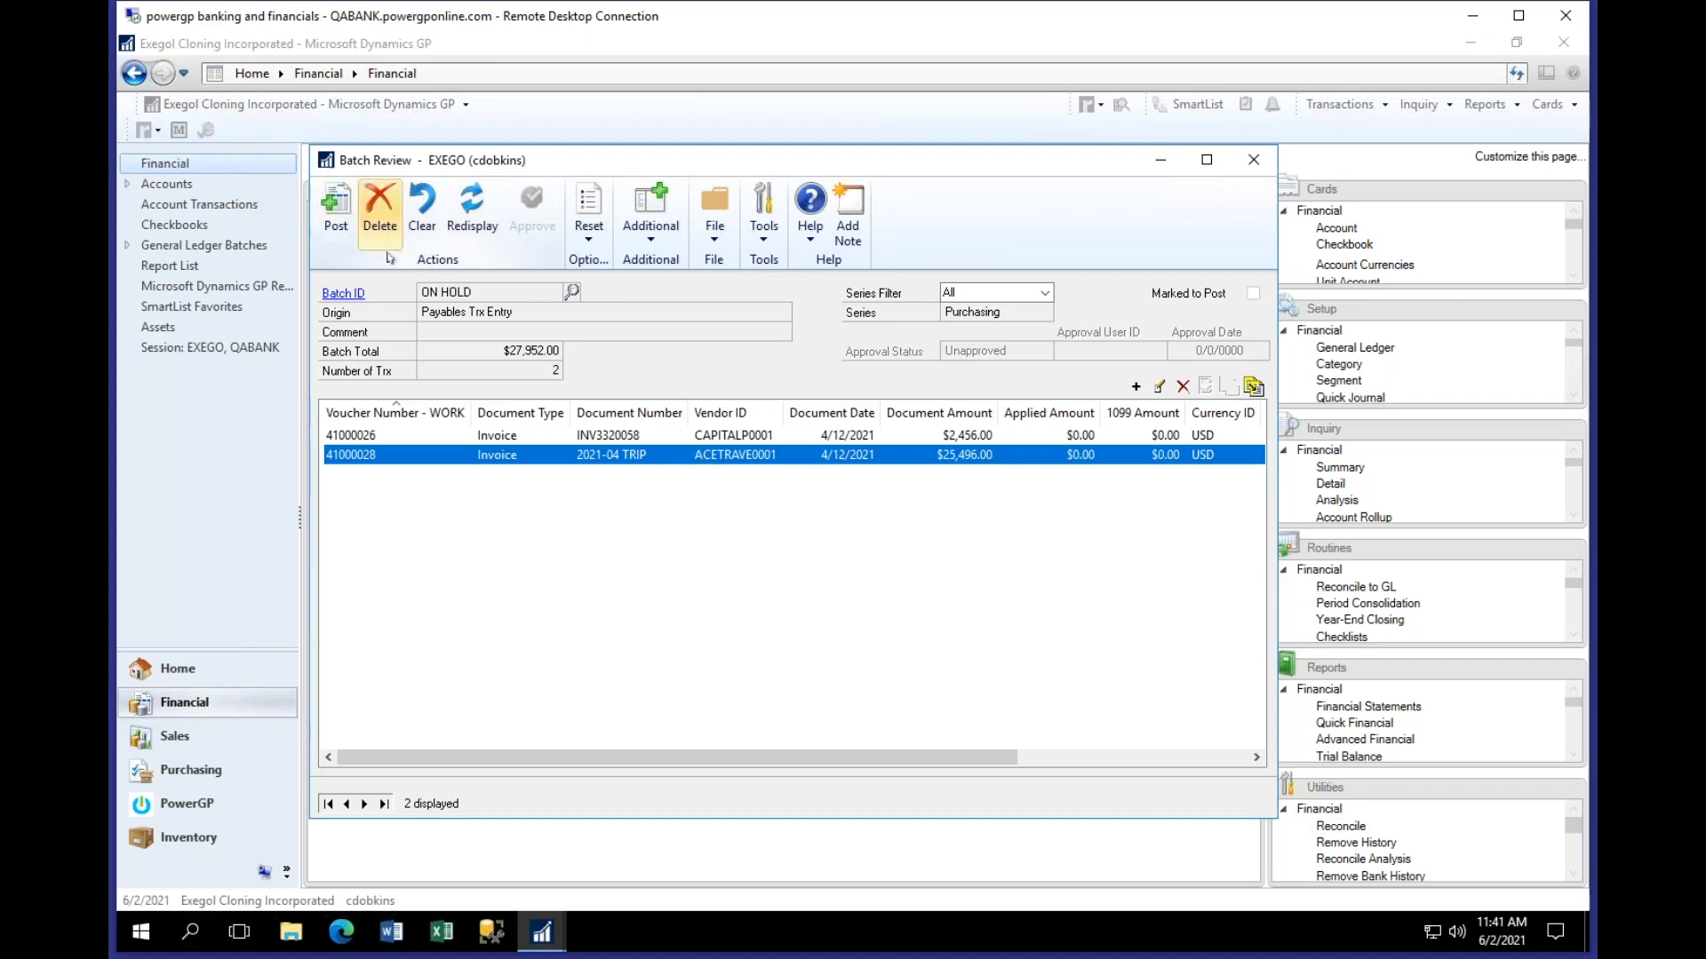
# Step: Load the 21 APR 12 CASH sales batch and approve it by entering the approval password
pyautogui.click(571, 291)
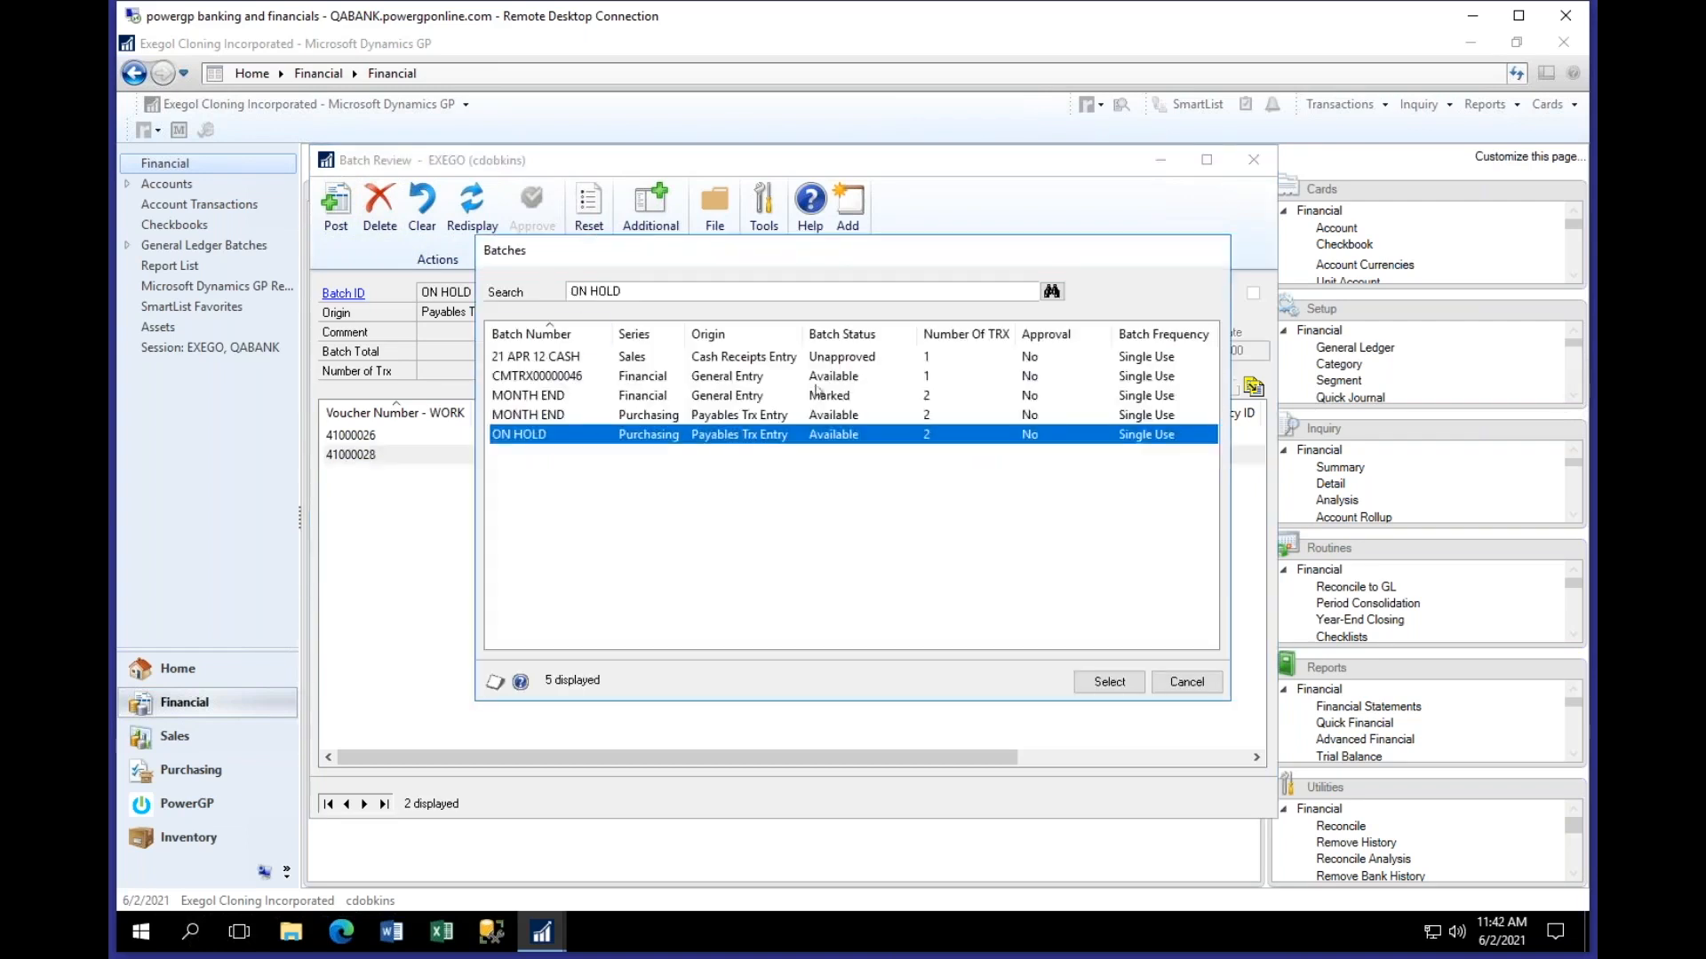
pyautogui.click(863, 360)
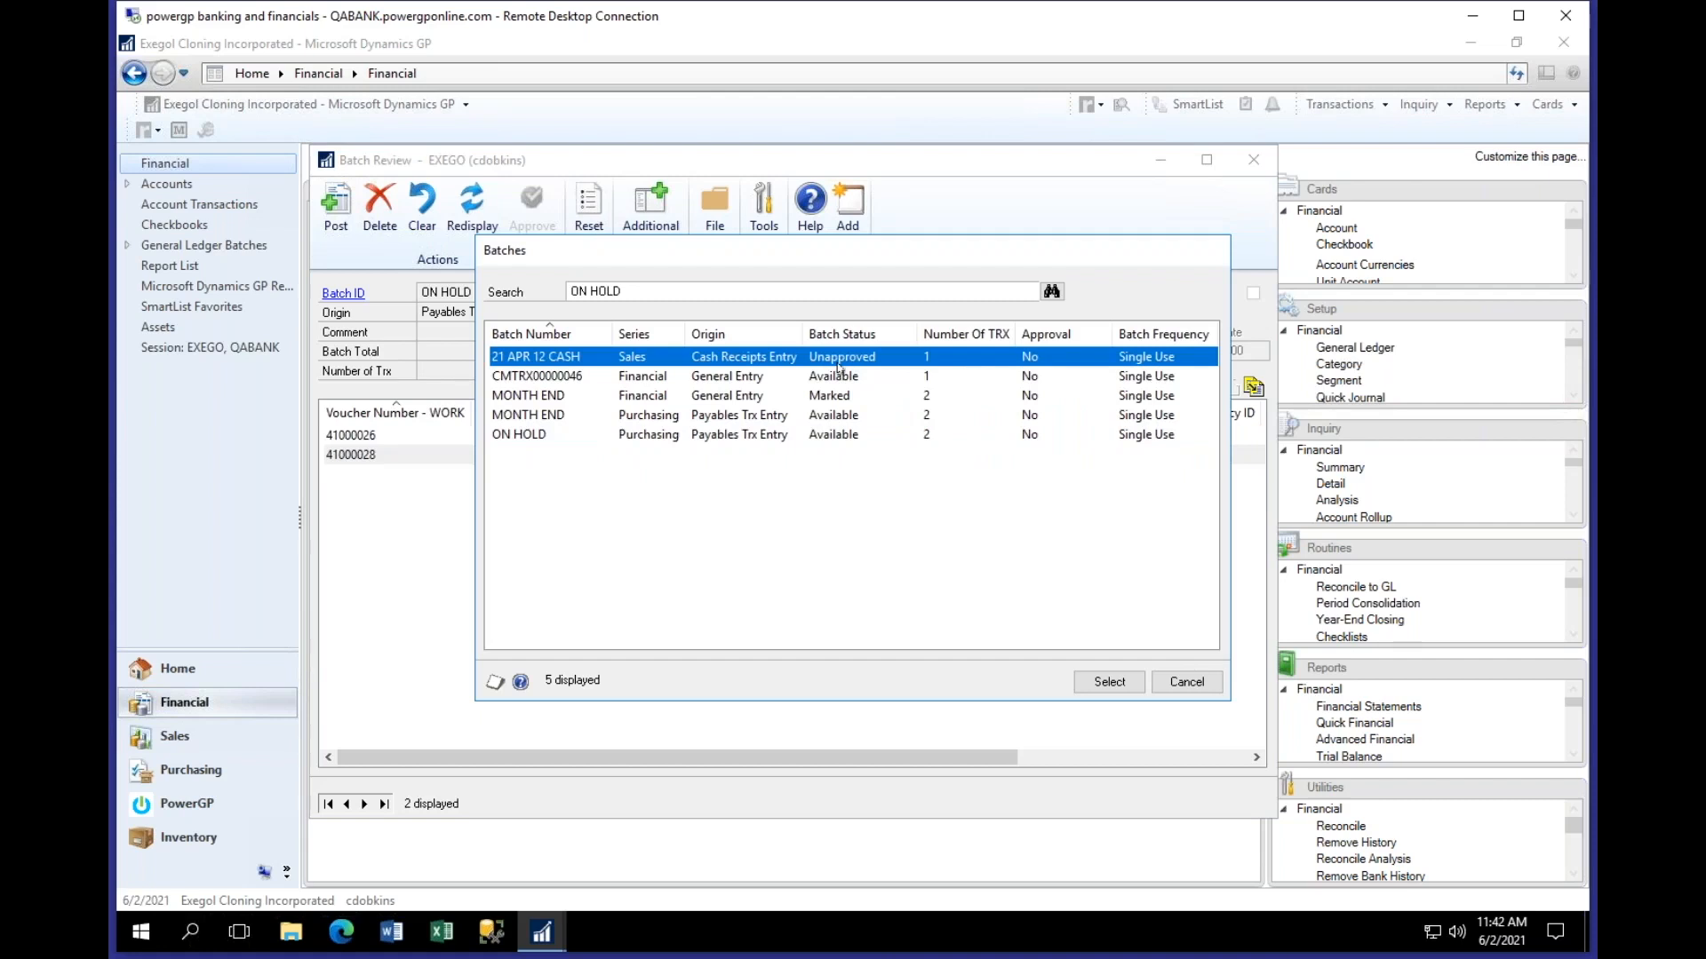
pyautogui.click(1108, 682)
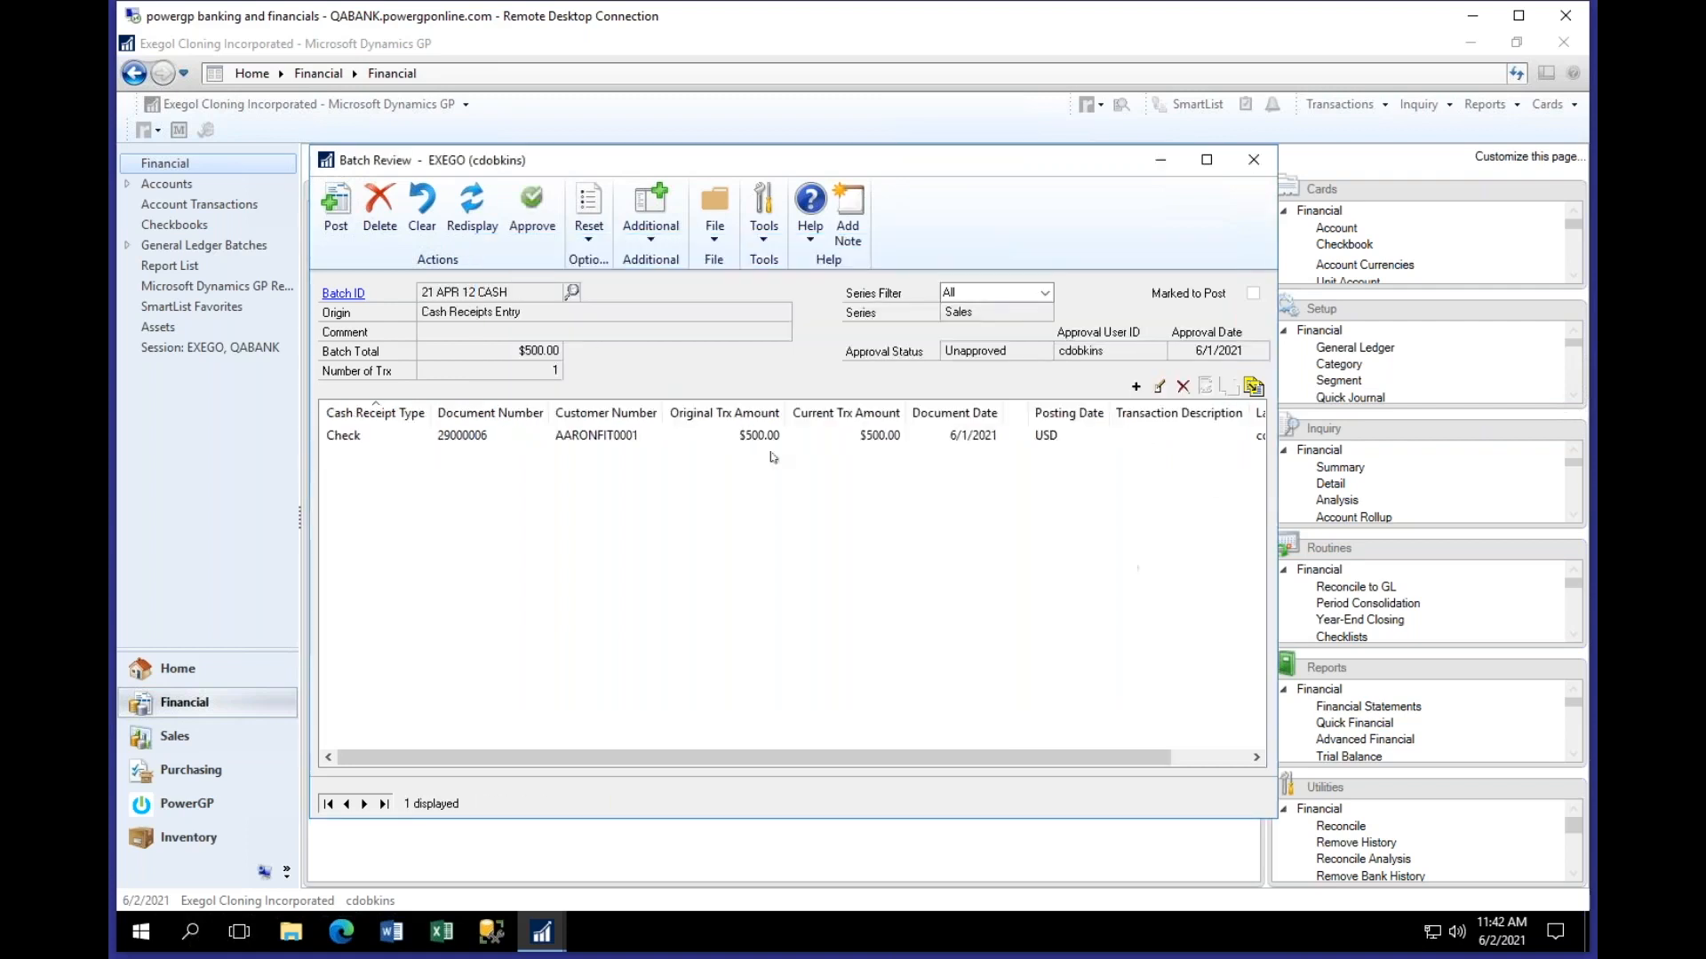
pyautogui.click(529, 220)
pyautogui.write('******')
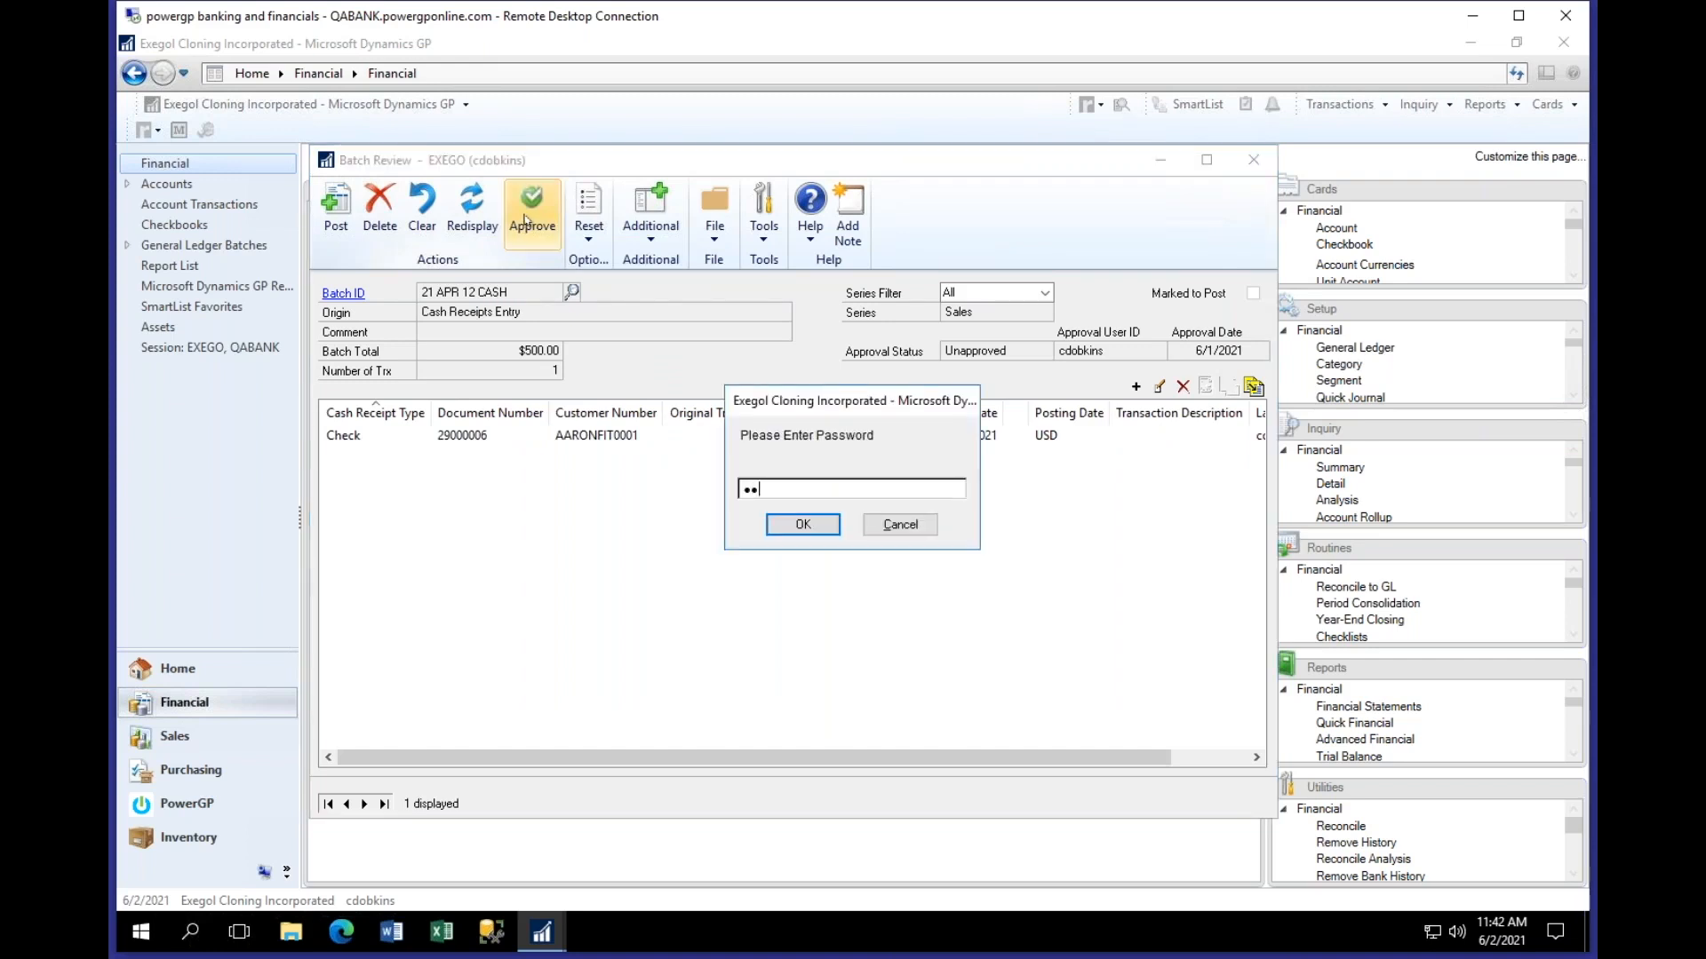
pyautogui.press('Return')
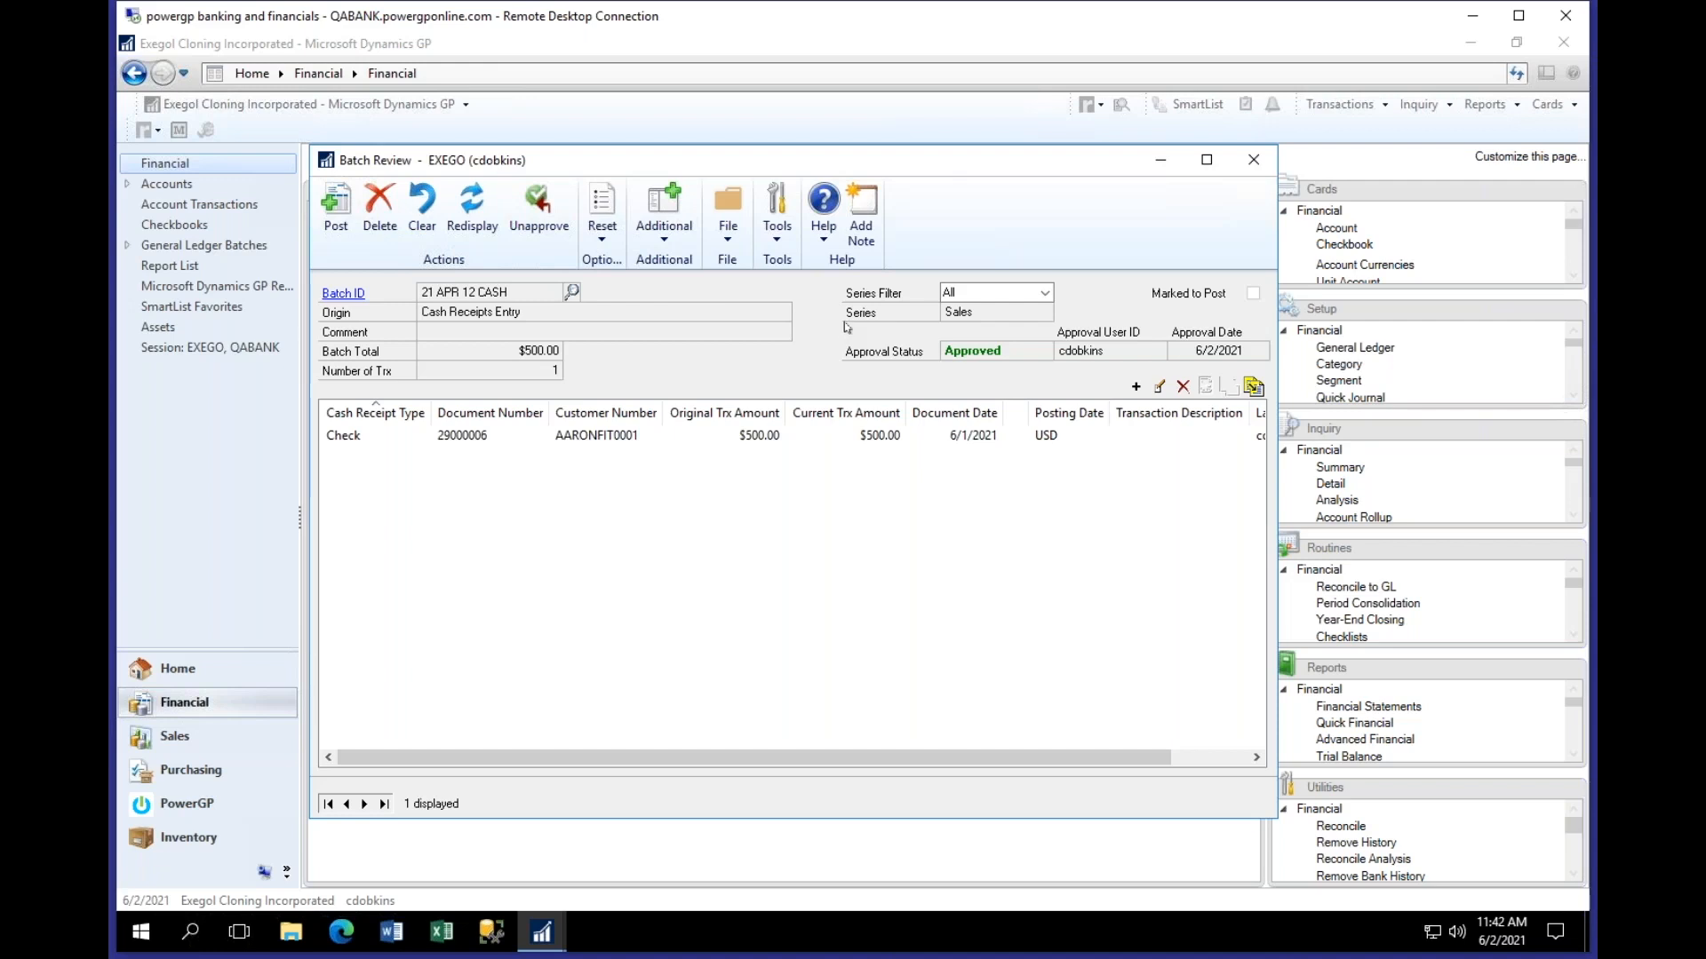
# Step: View the Reset Batches window, then close it along with Batch Review
pyautogui.click(608, 241)
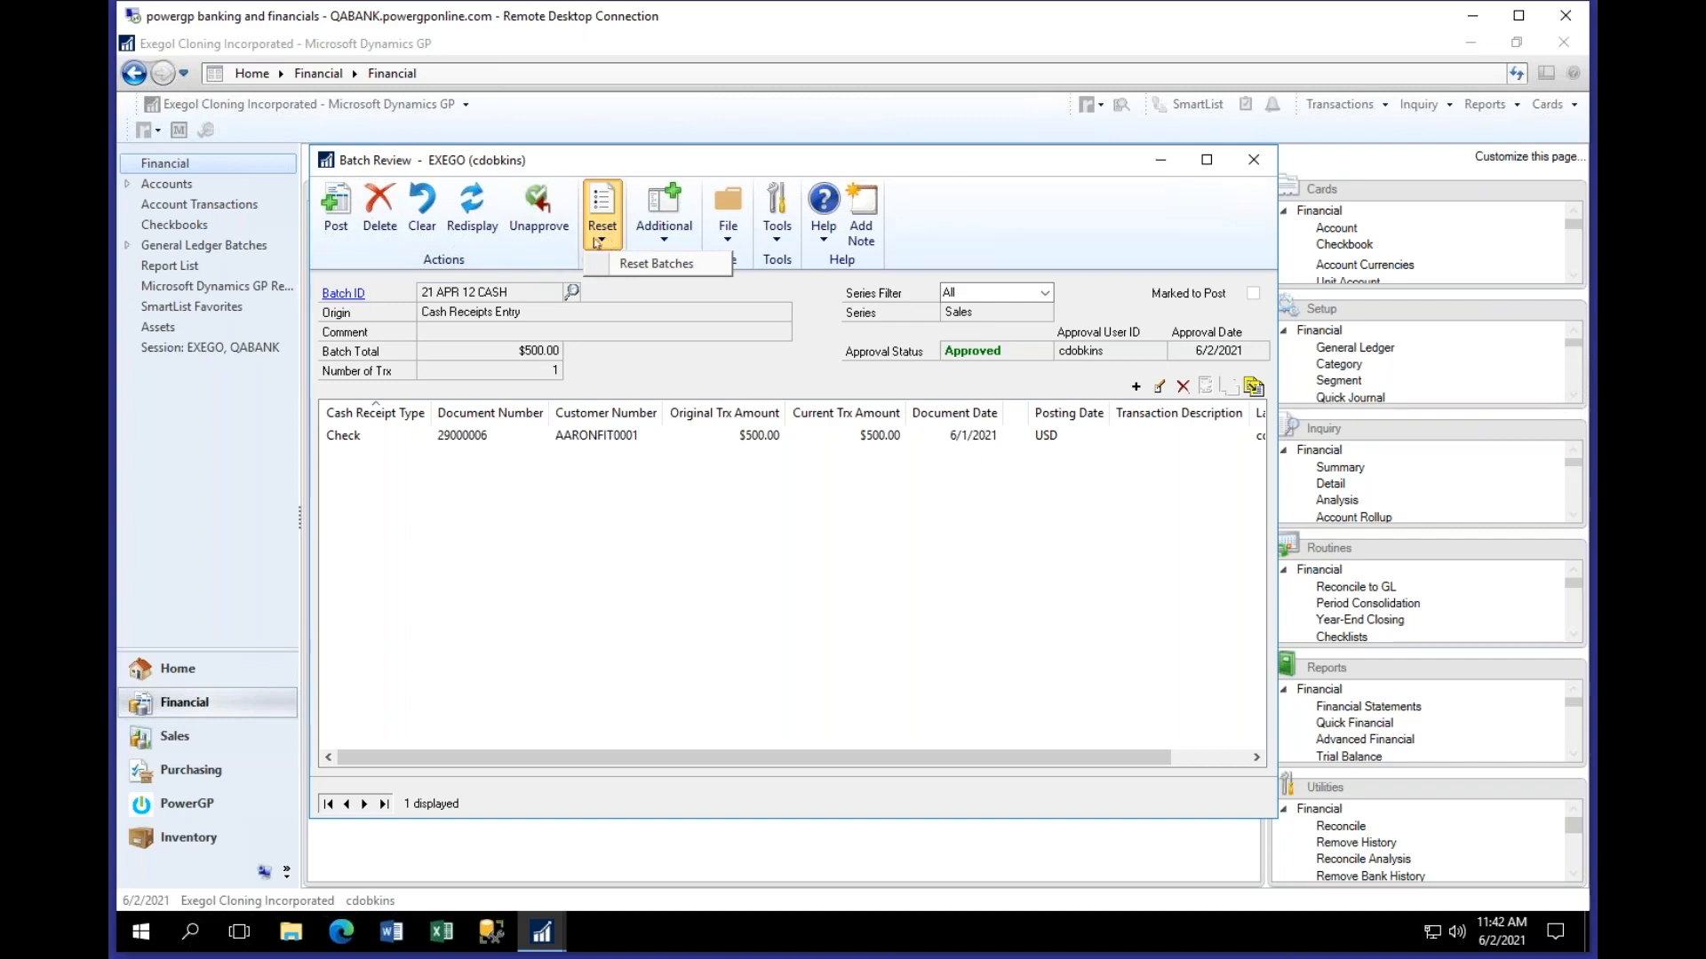
pyautogui.click(629, 265)
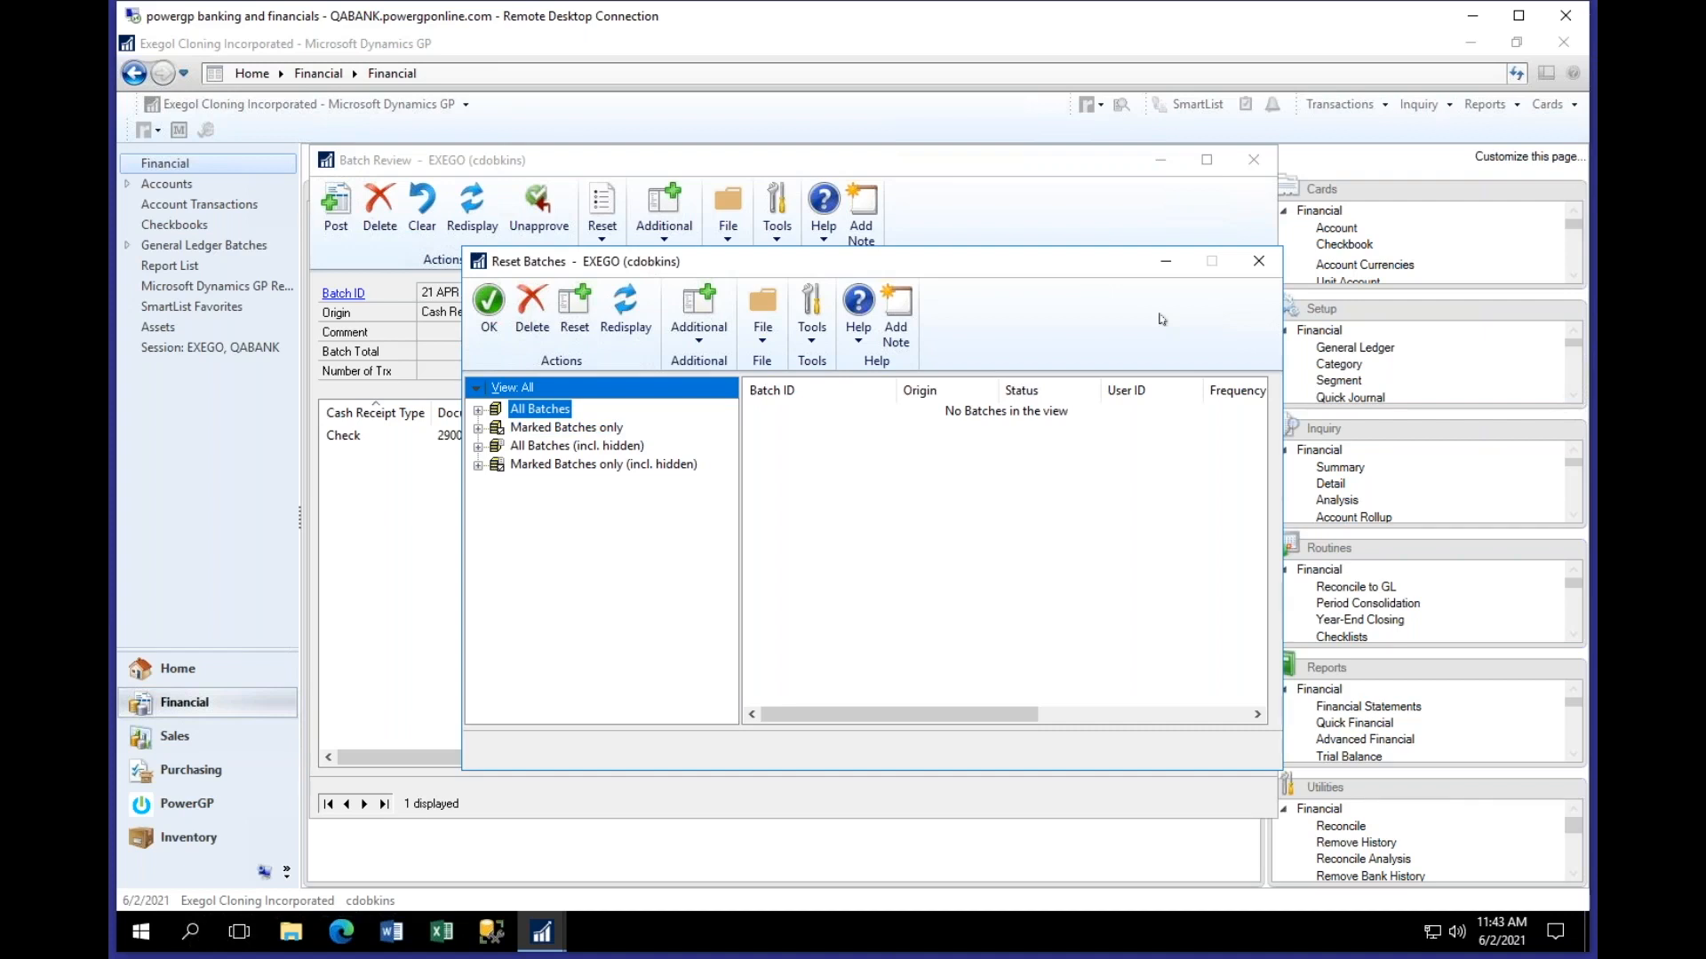
pyautogui.click(1257, 264)
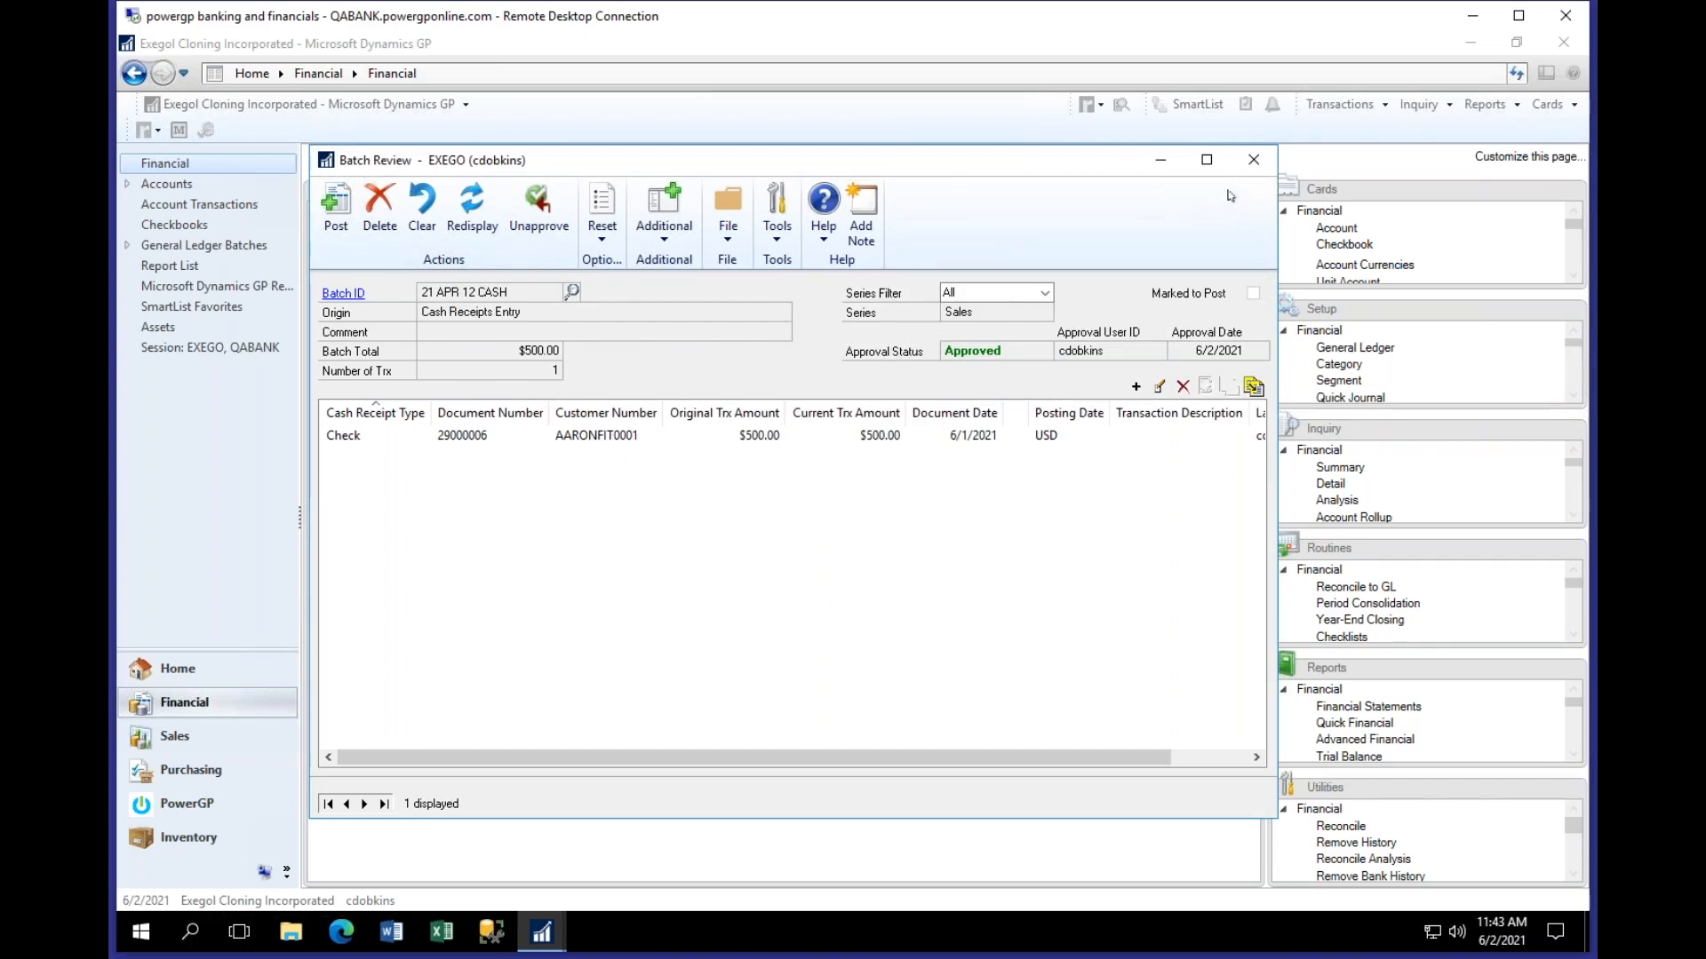
pyautogui.click(1269, 172)
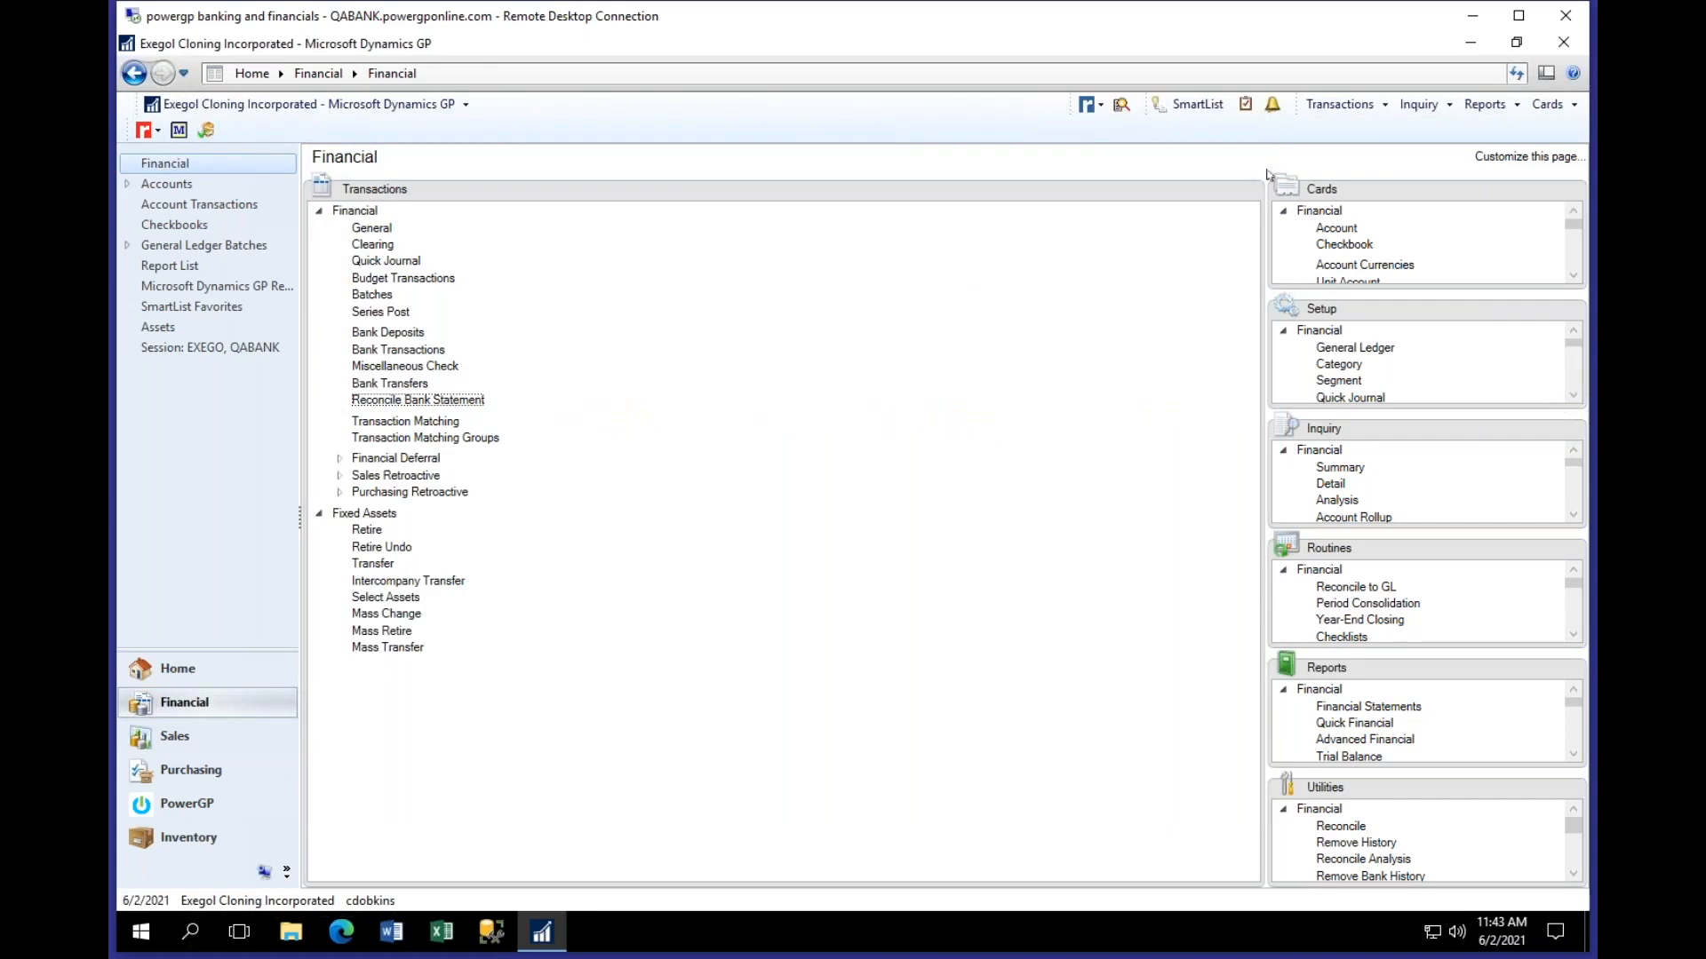
# Step: Open Vendor Maintenance in the Purchasing area, read and dismiss its pop-up note, and close the vendor card
pyautogui.click(245, 771)
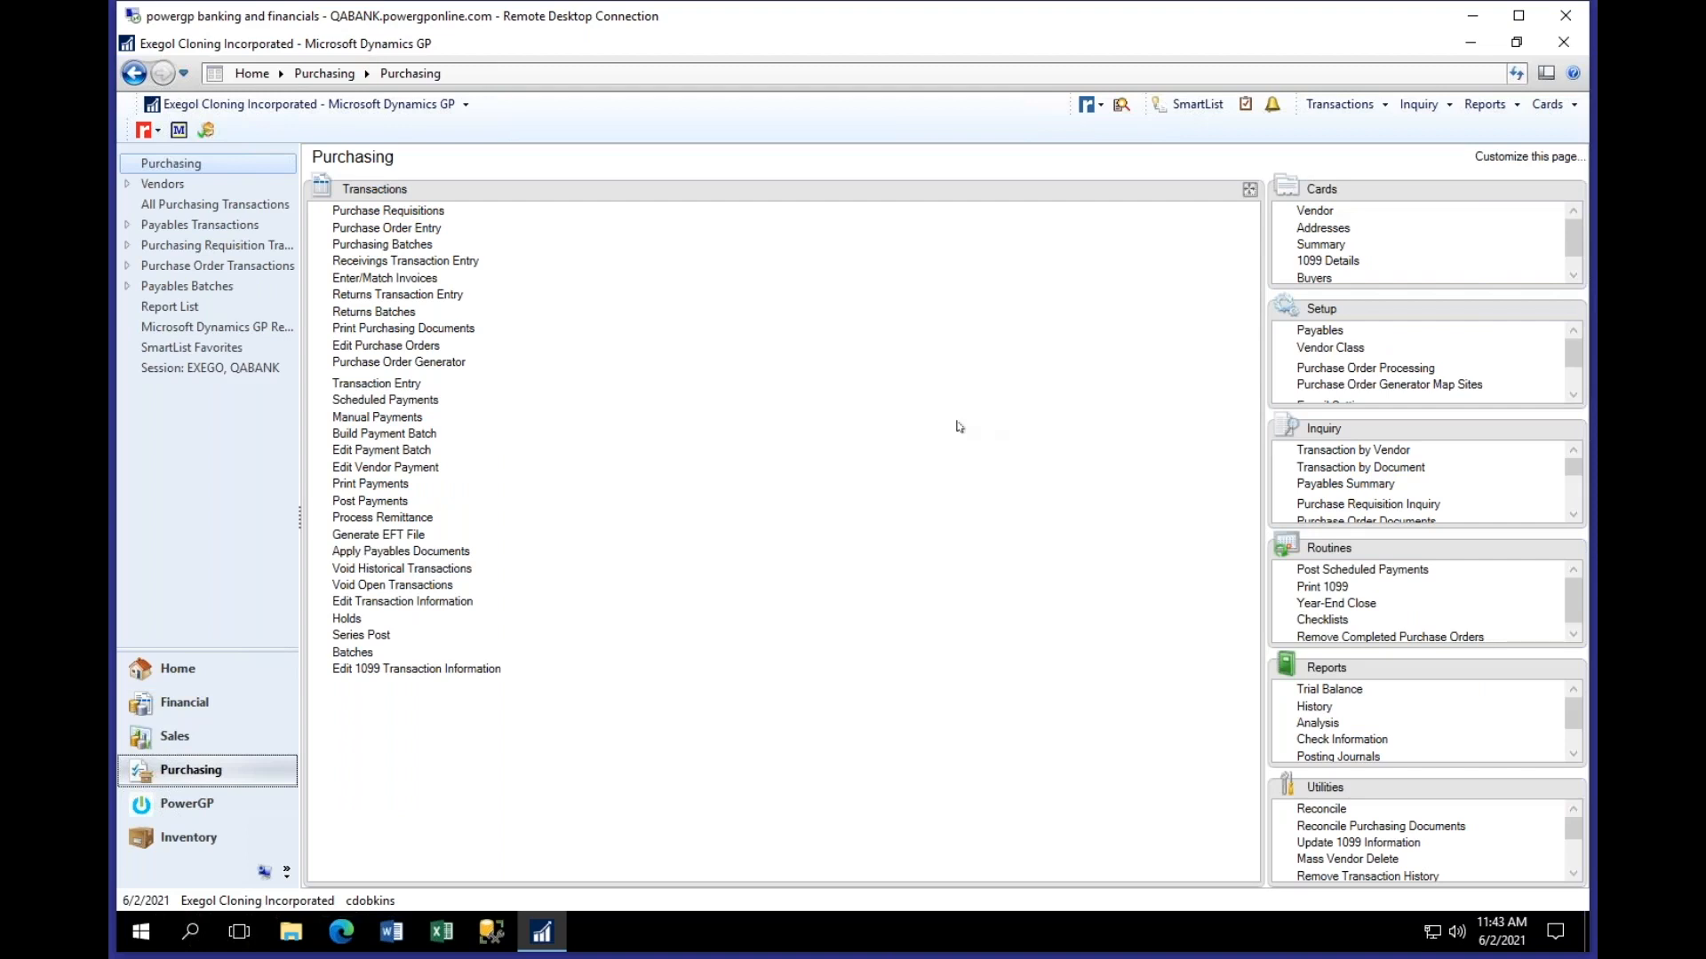
pyautogui.click(1322, 214)
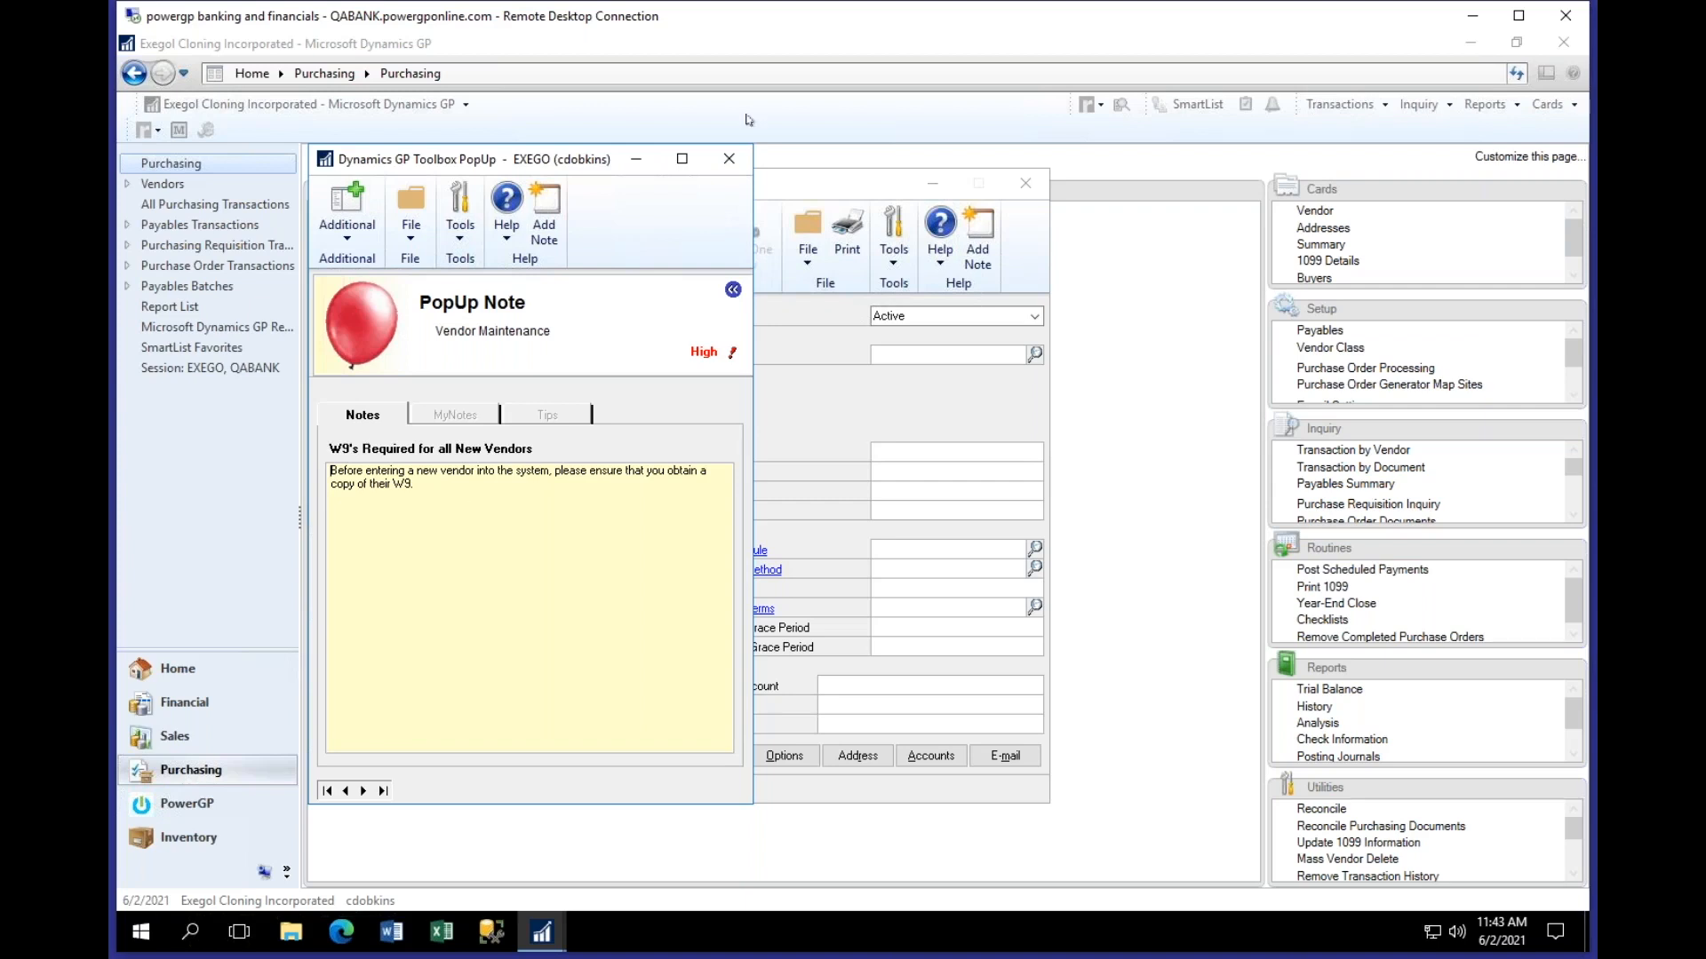
pyautogui.click(729, 160)
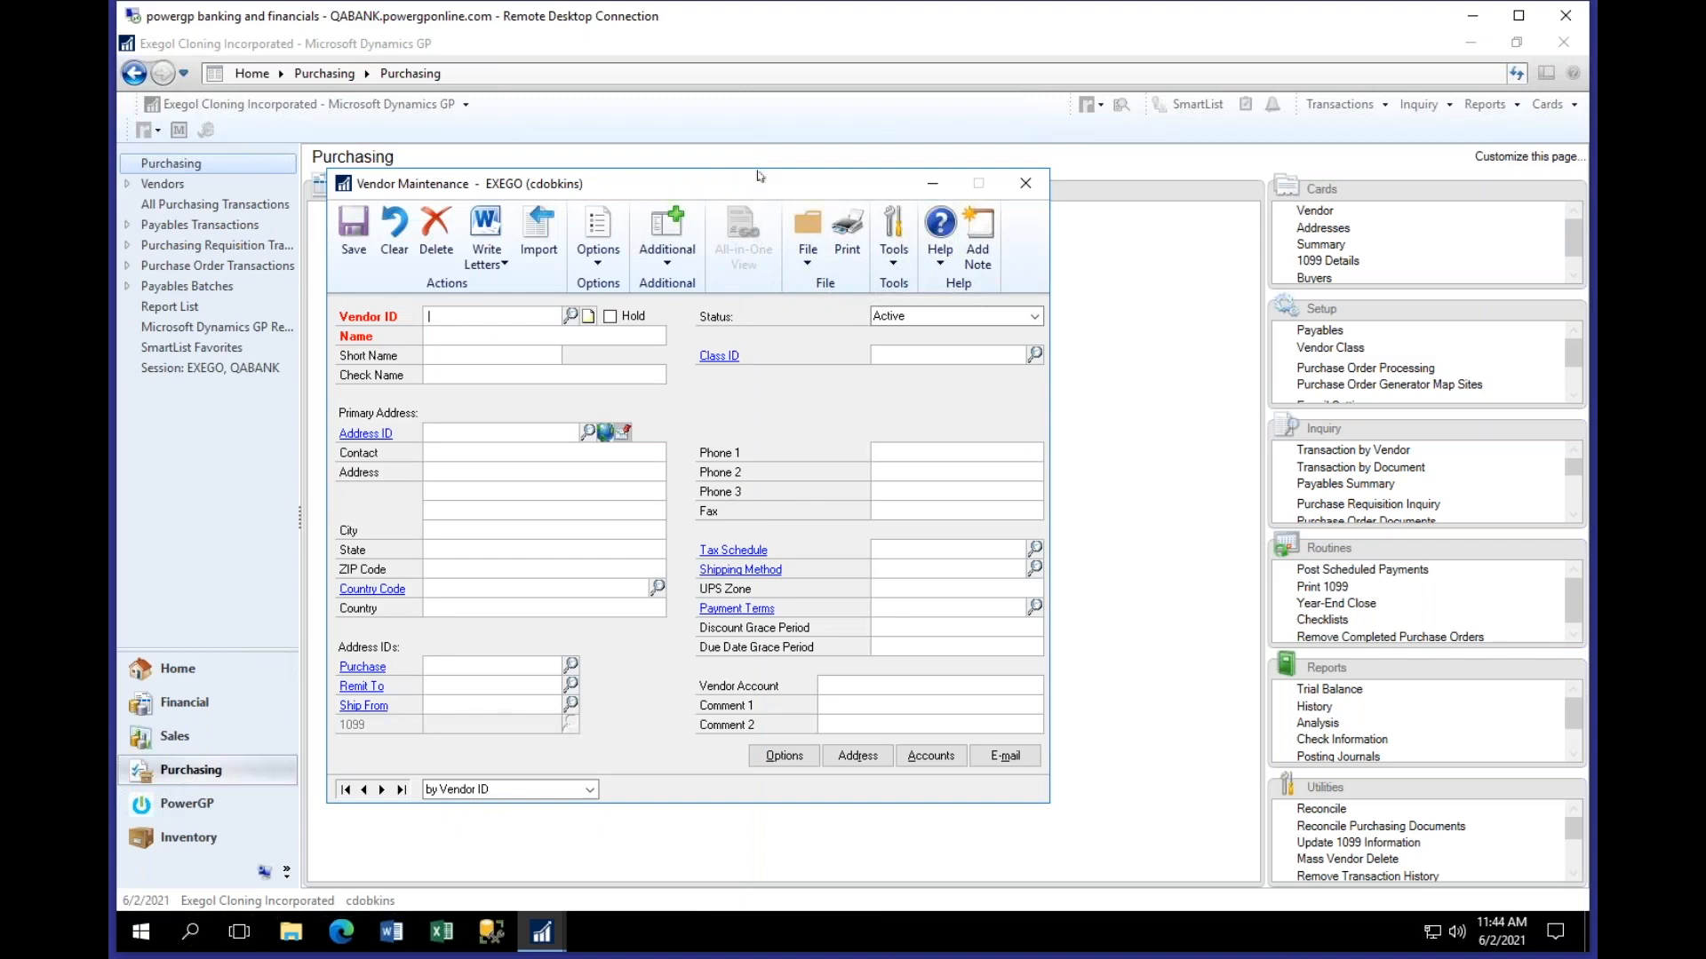
pyautogui.click(1016, 187)
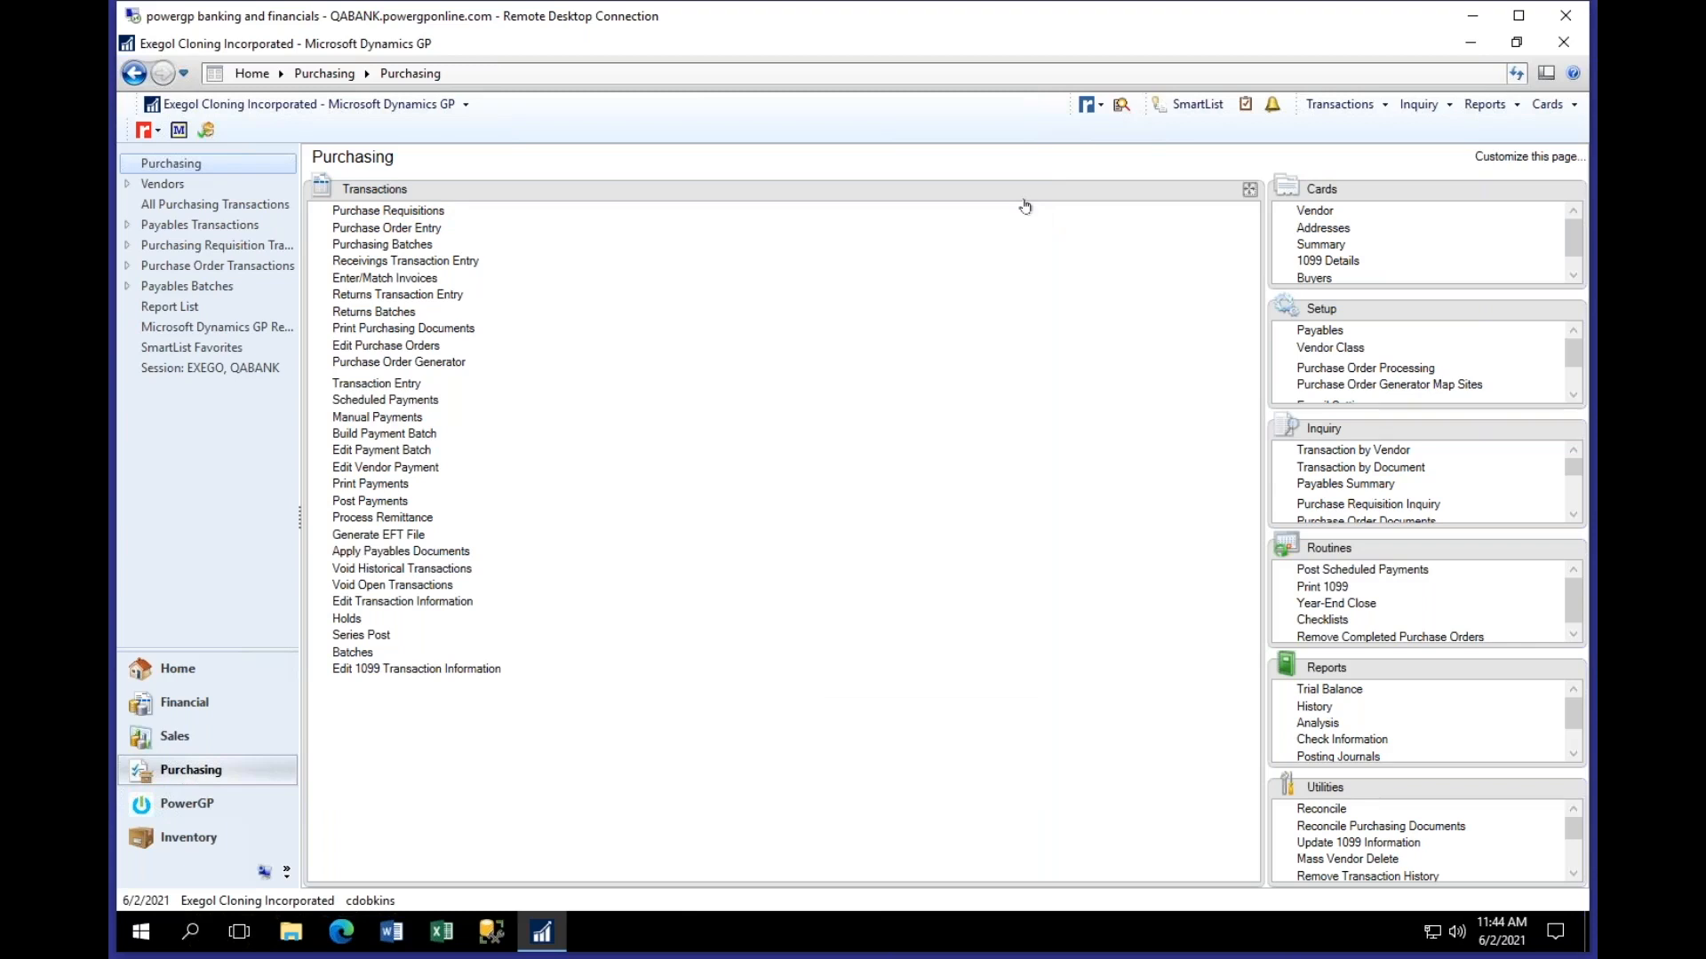
# Step: Start a new sales transaction of type Order with type ID ORDER and enter the customer's ID
pyautogui.click(175, 737)
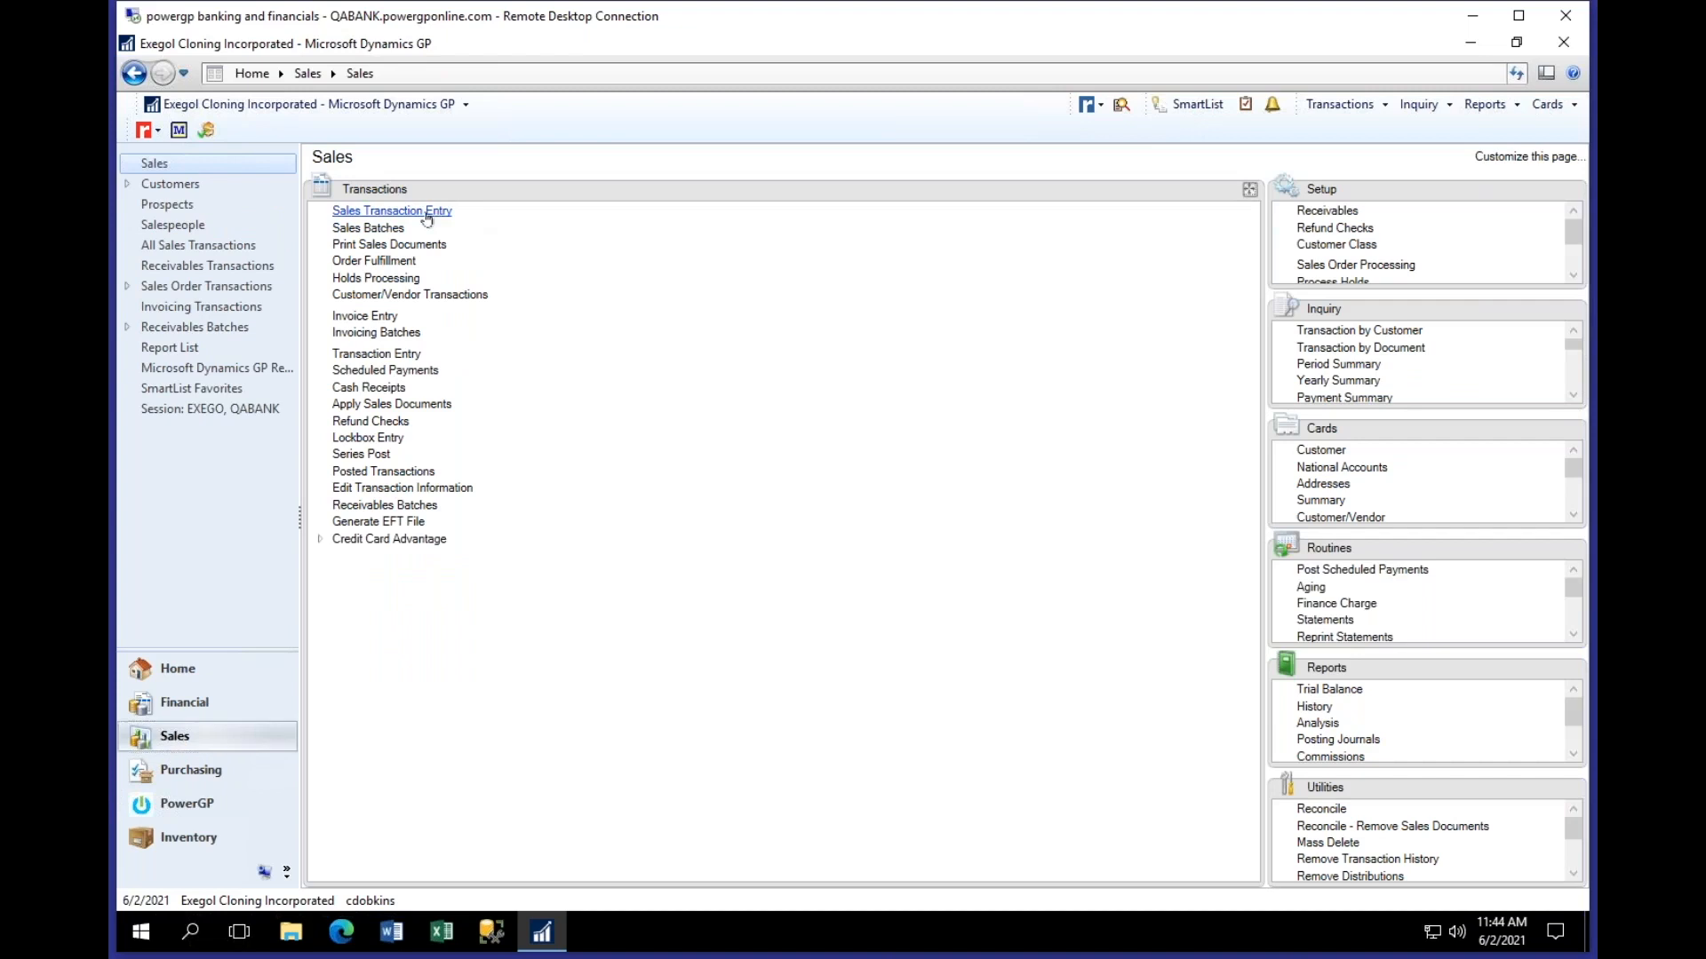
pyautogui.click(426, 213)
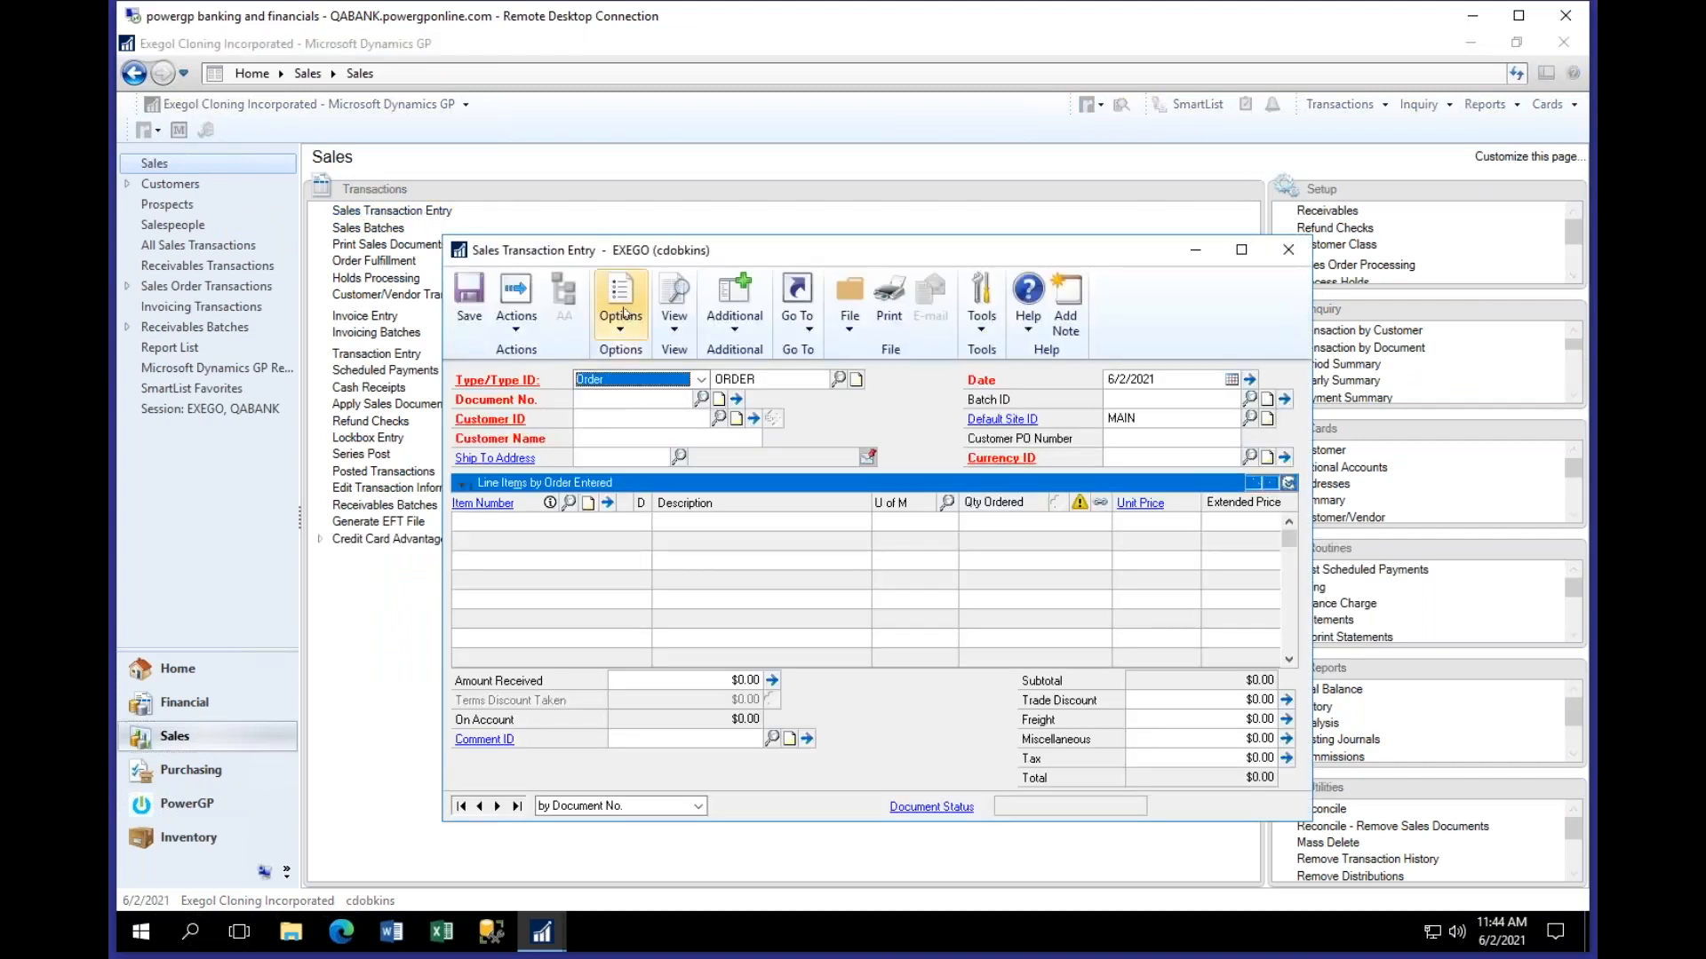
pyautogui.press('Tab')
pyautogui.press('Tab')
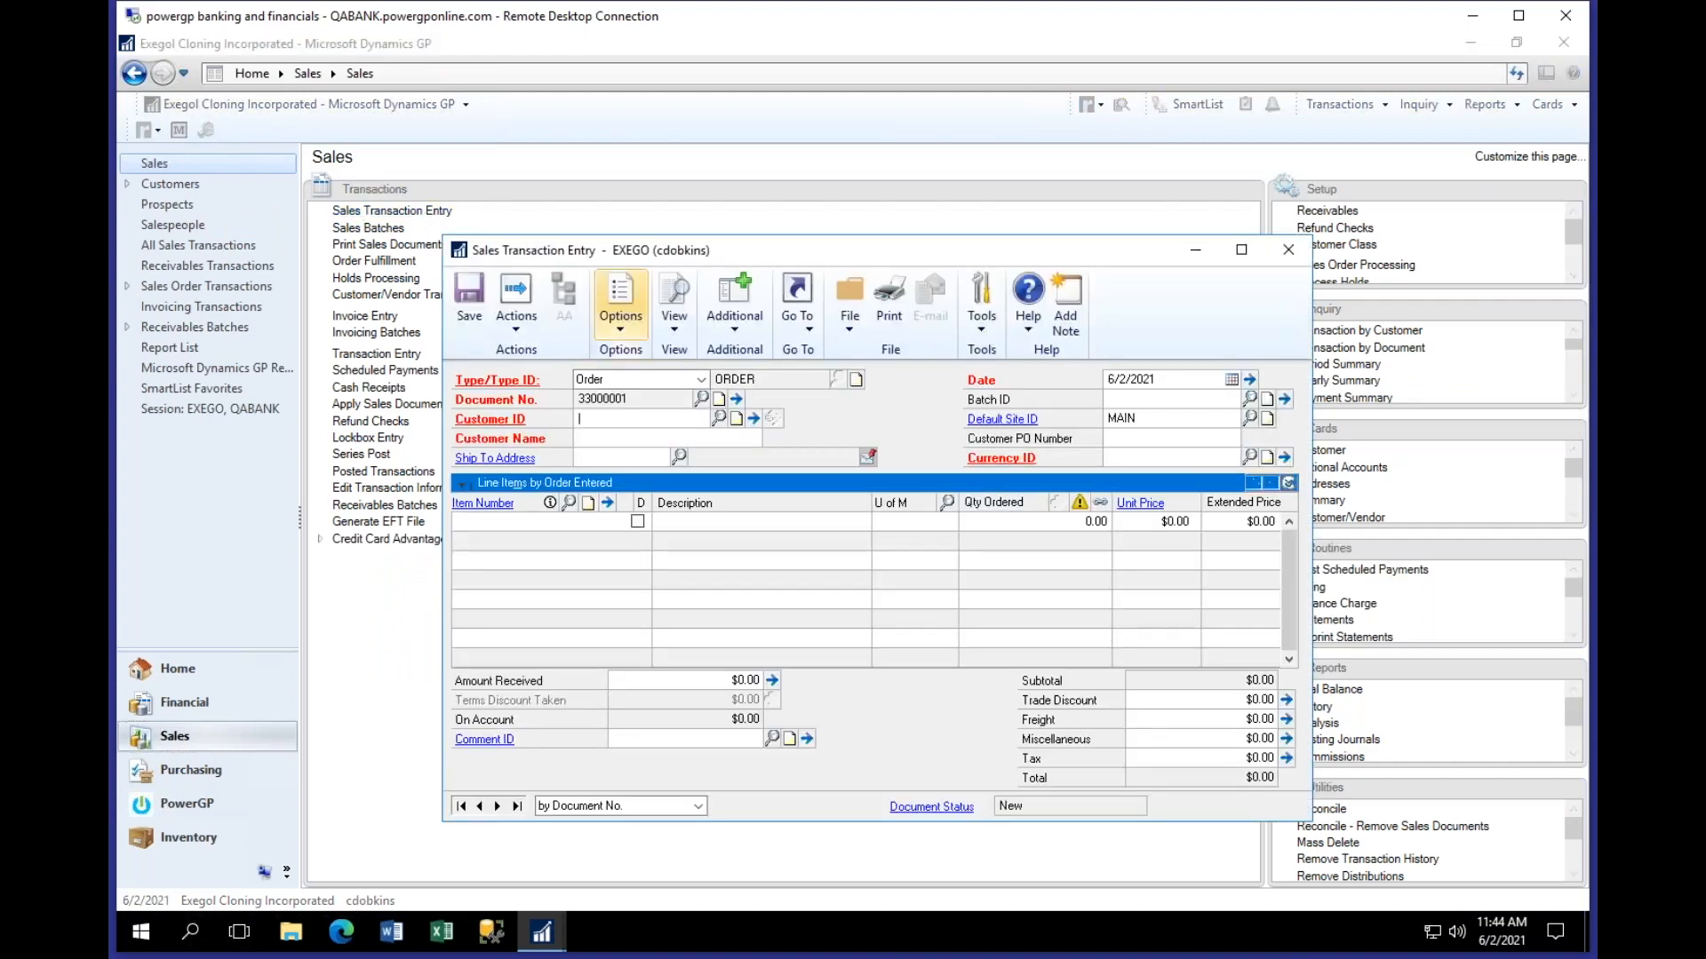
pyautogui.write('FITZ')
pyautogui.press('Tab')
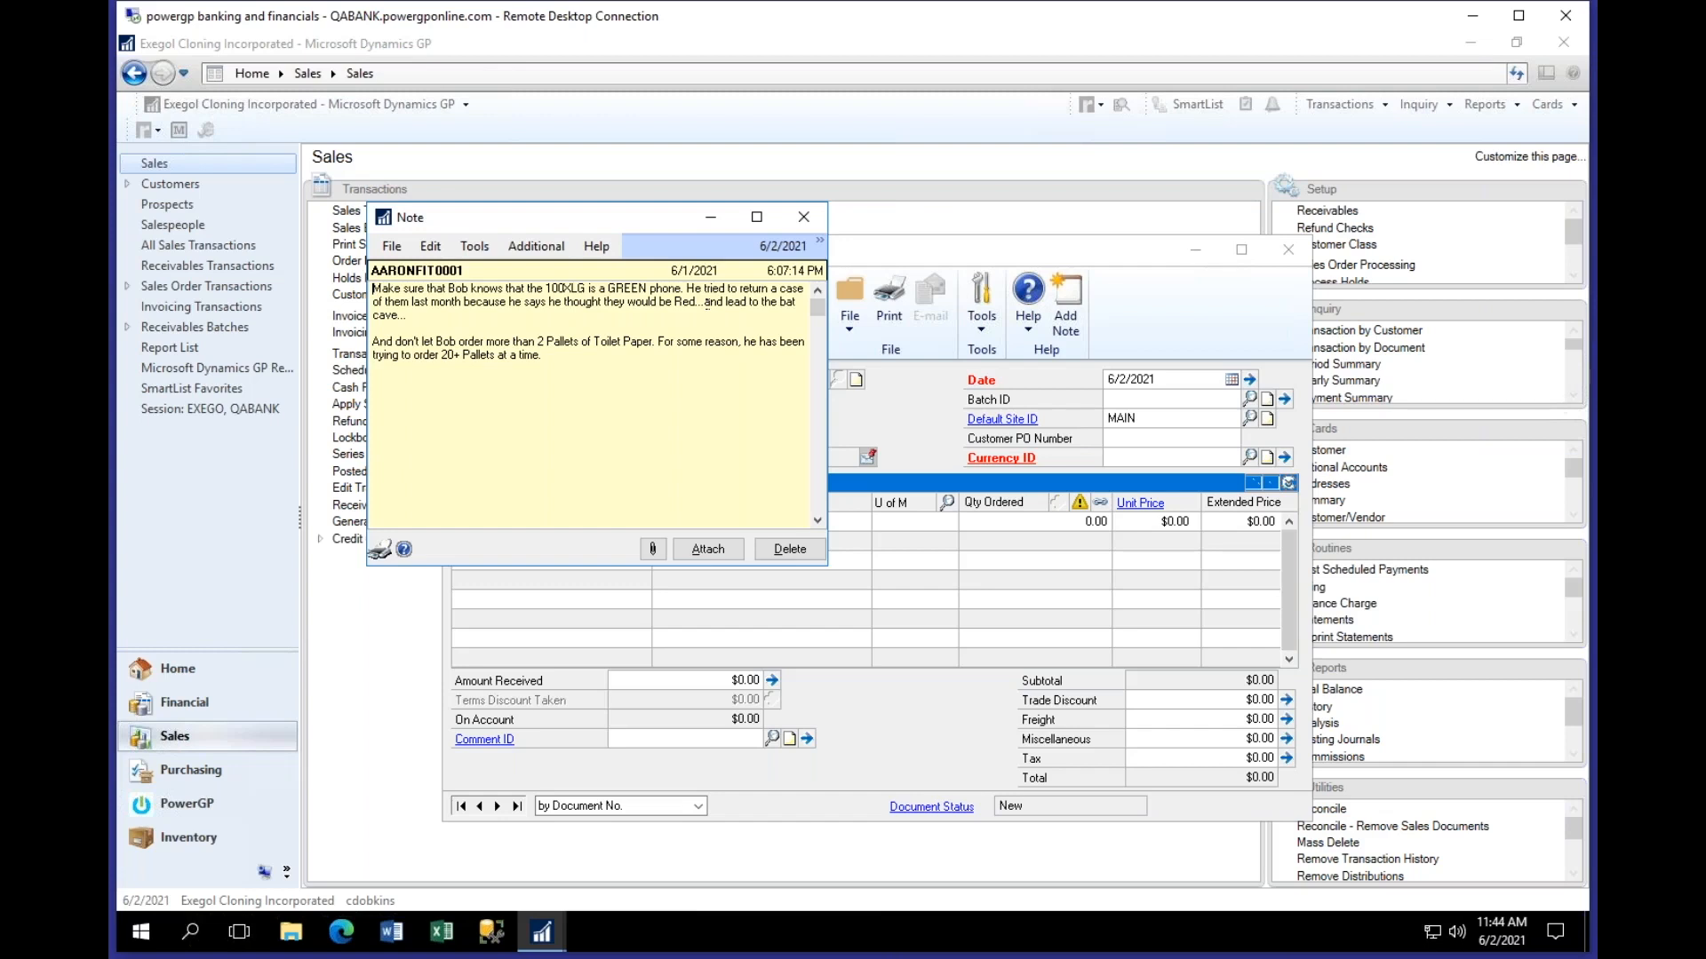
# Step: Dismiss the customer note, add Green Phone item 100XLG as the first order line, and dismiss its item note
pyautogui.click(803, 218)
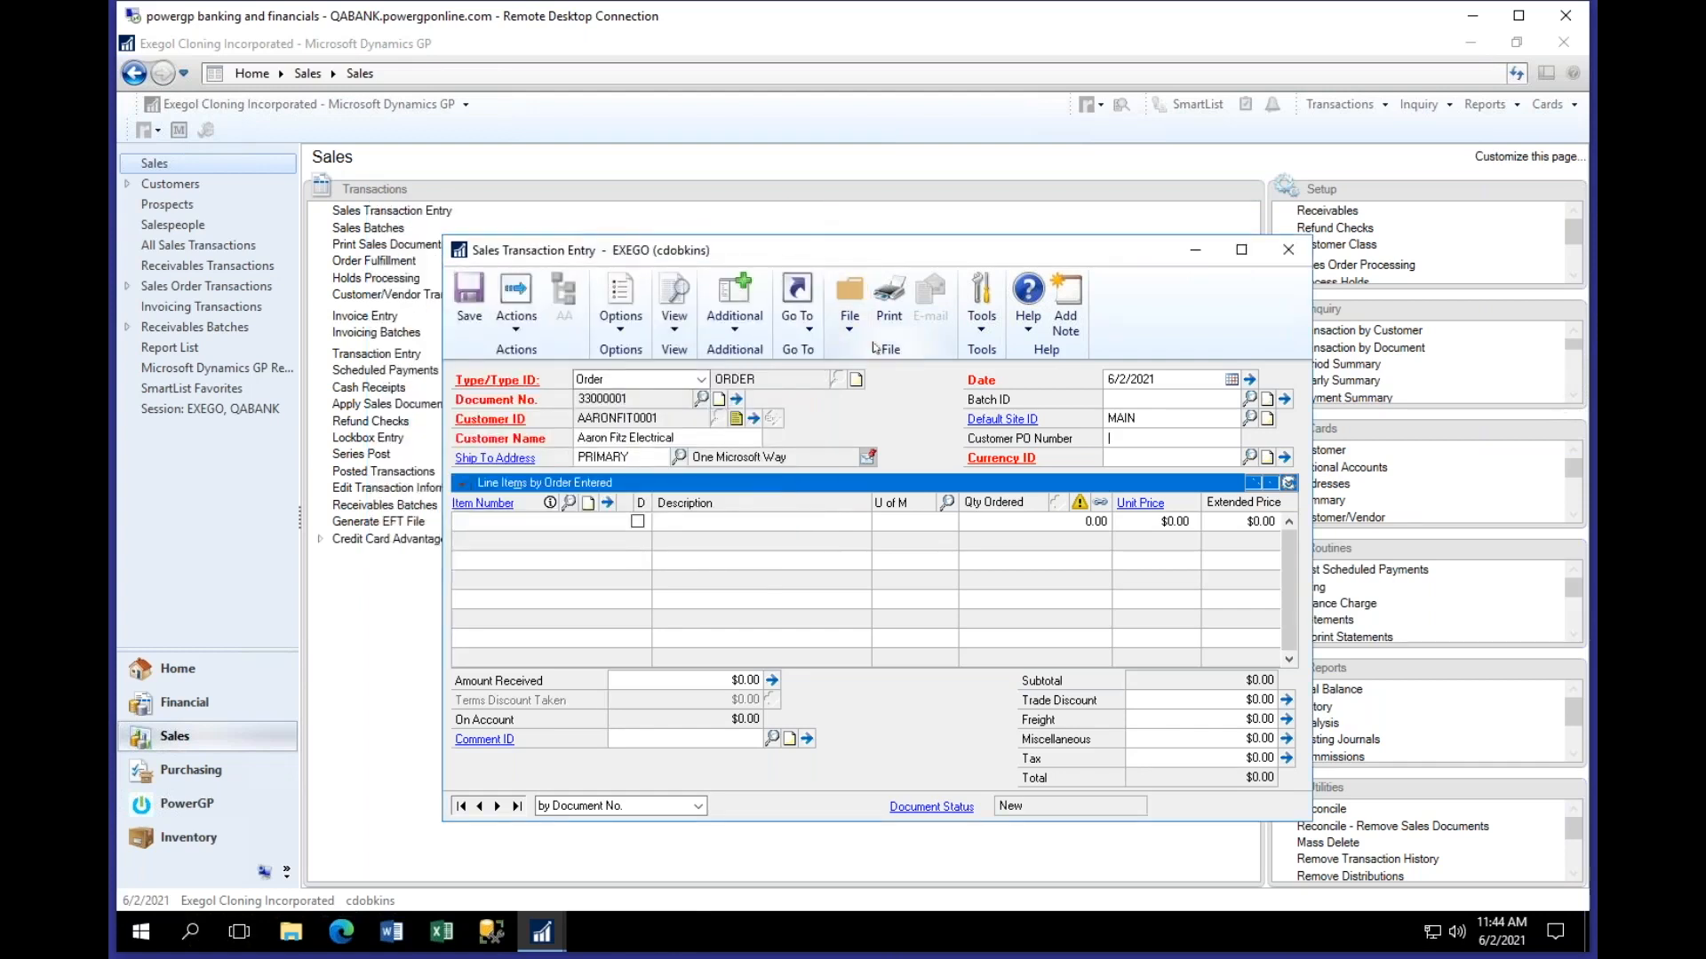
pyautogui.press('Tab')
pyautogui.press('Tab')
pyautogui.click(477, 522)
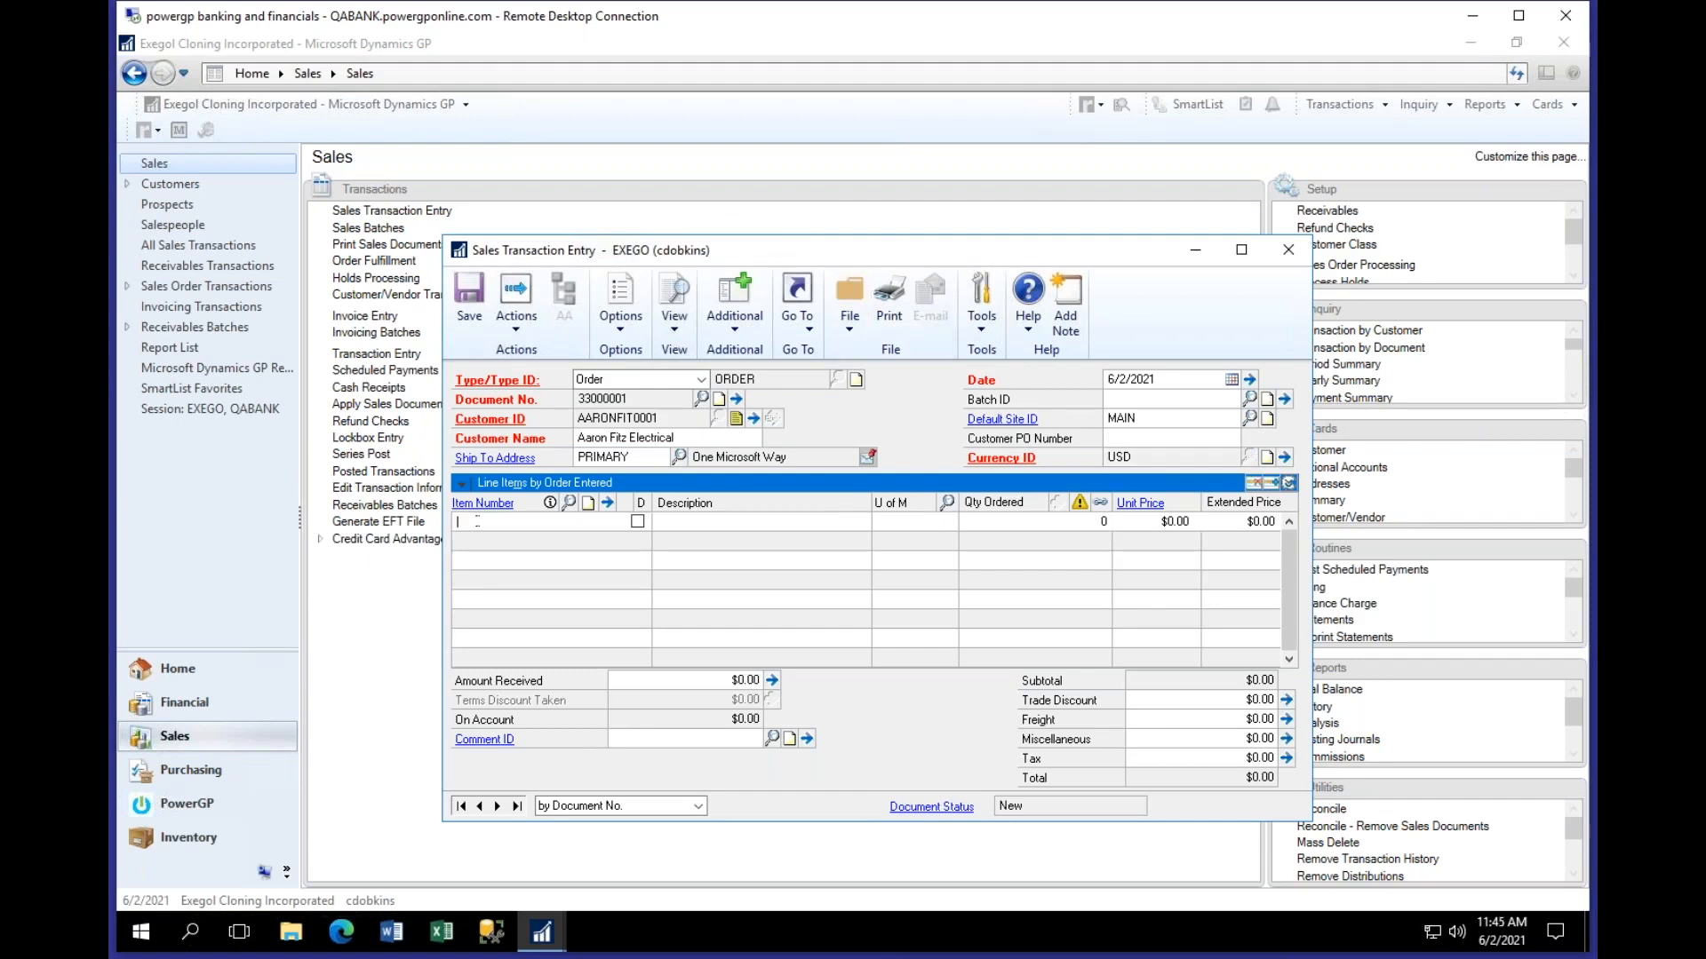
pyautogui.write('GREEN')
pyautogui.press('Tab')
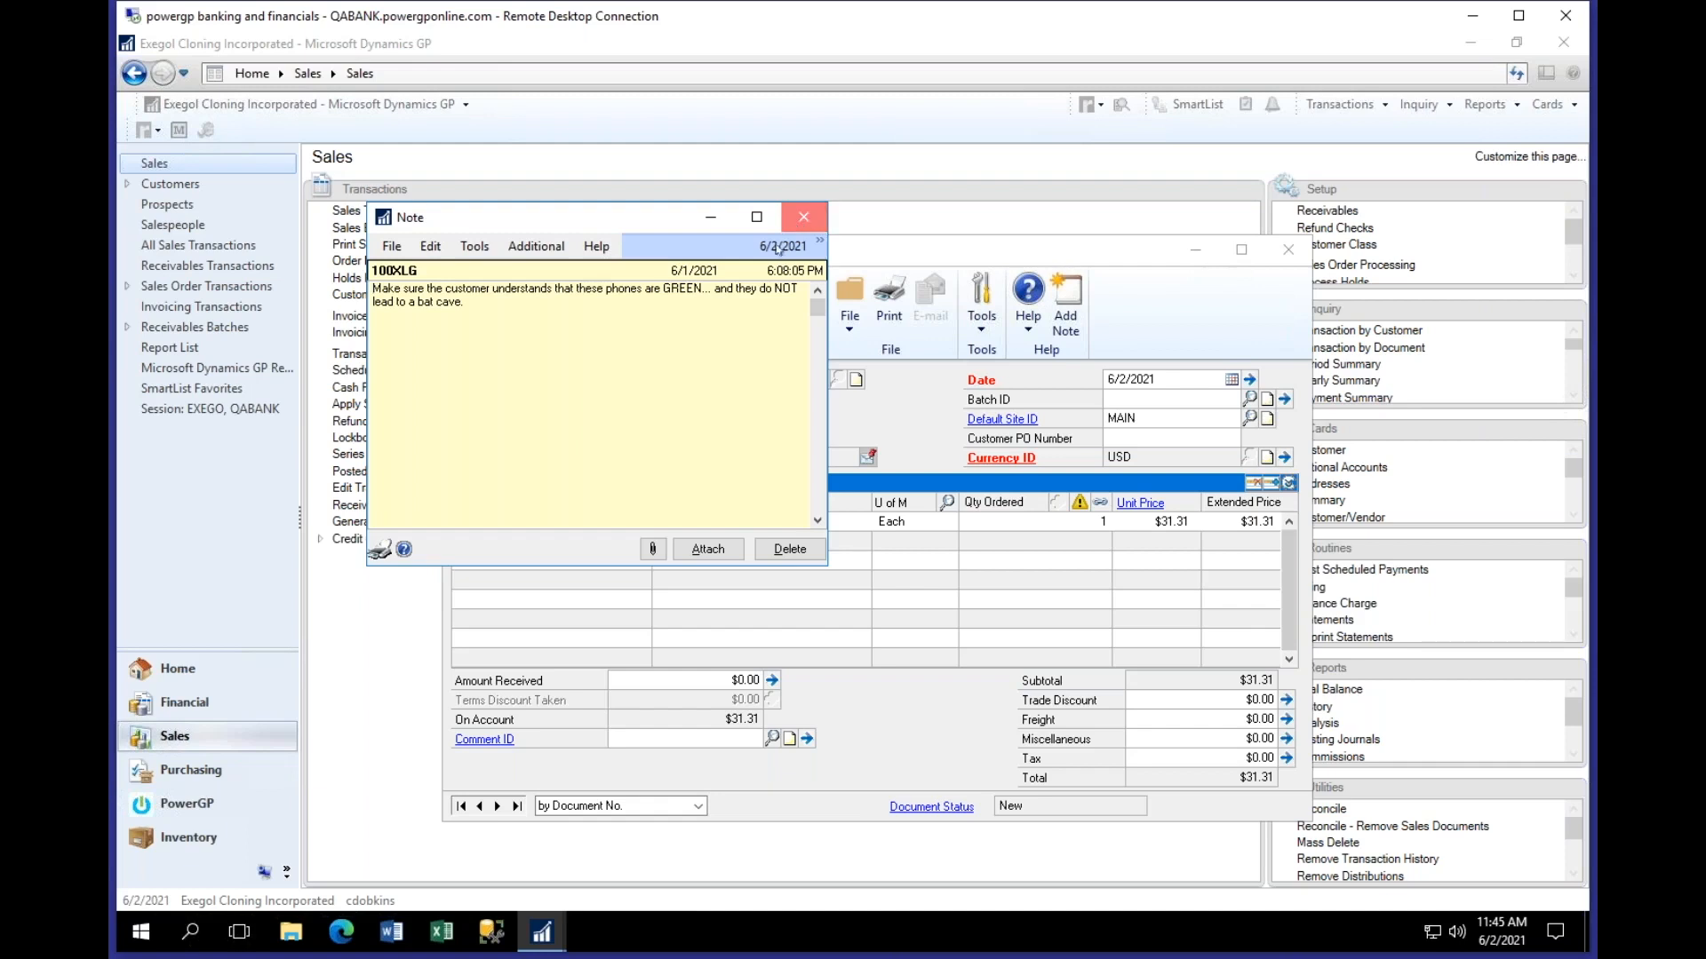
pyautogui.click(802, 222)
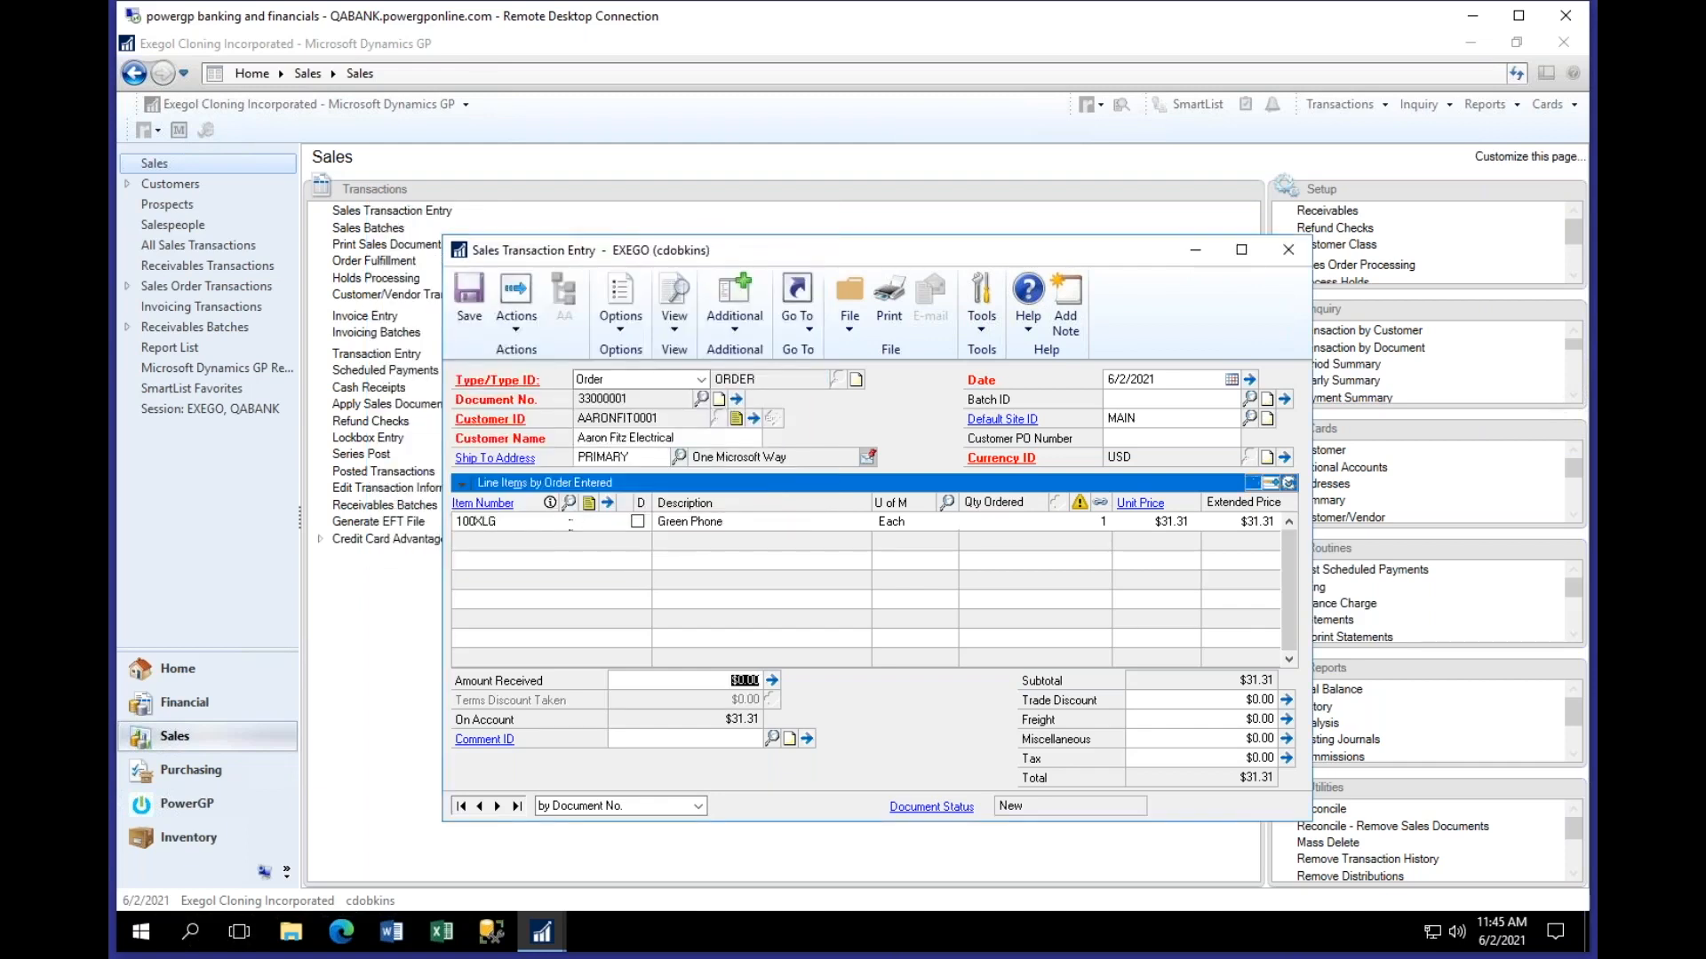
# Step: Add item 128 SDRAM as the second line of the order
pyautogui.click(570, 523)
pyautogui.press('Tab')
pyautogui.press('Tab')
pyautogui.press('Tab')
pyautogui.press('Tab')
pyautogui.press('Tab')
pyautogui.press('Tab')
pyautogui.press('Tab')
pyautogui.write('128')
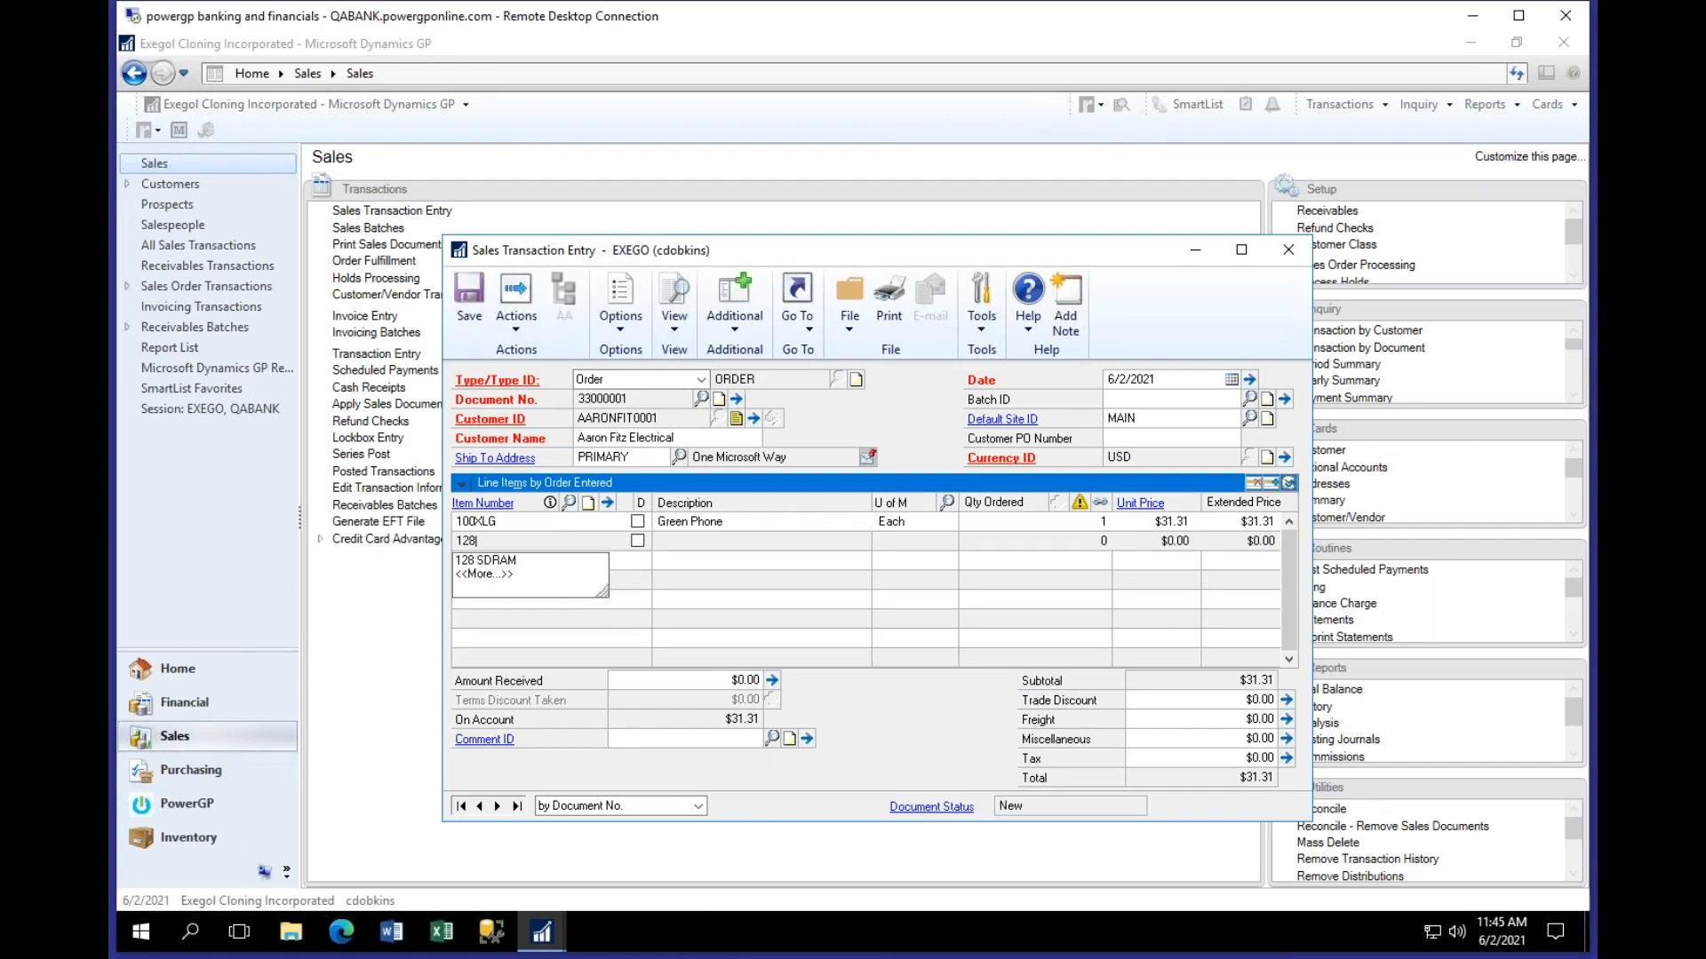
pyautogui.press('Tab')
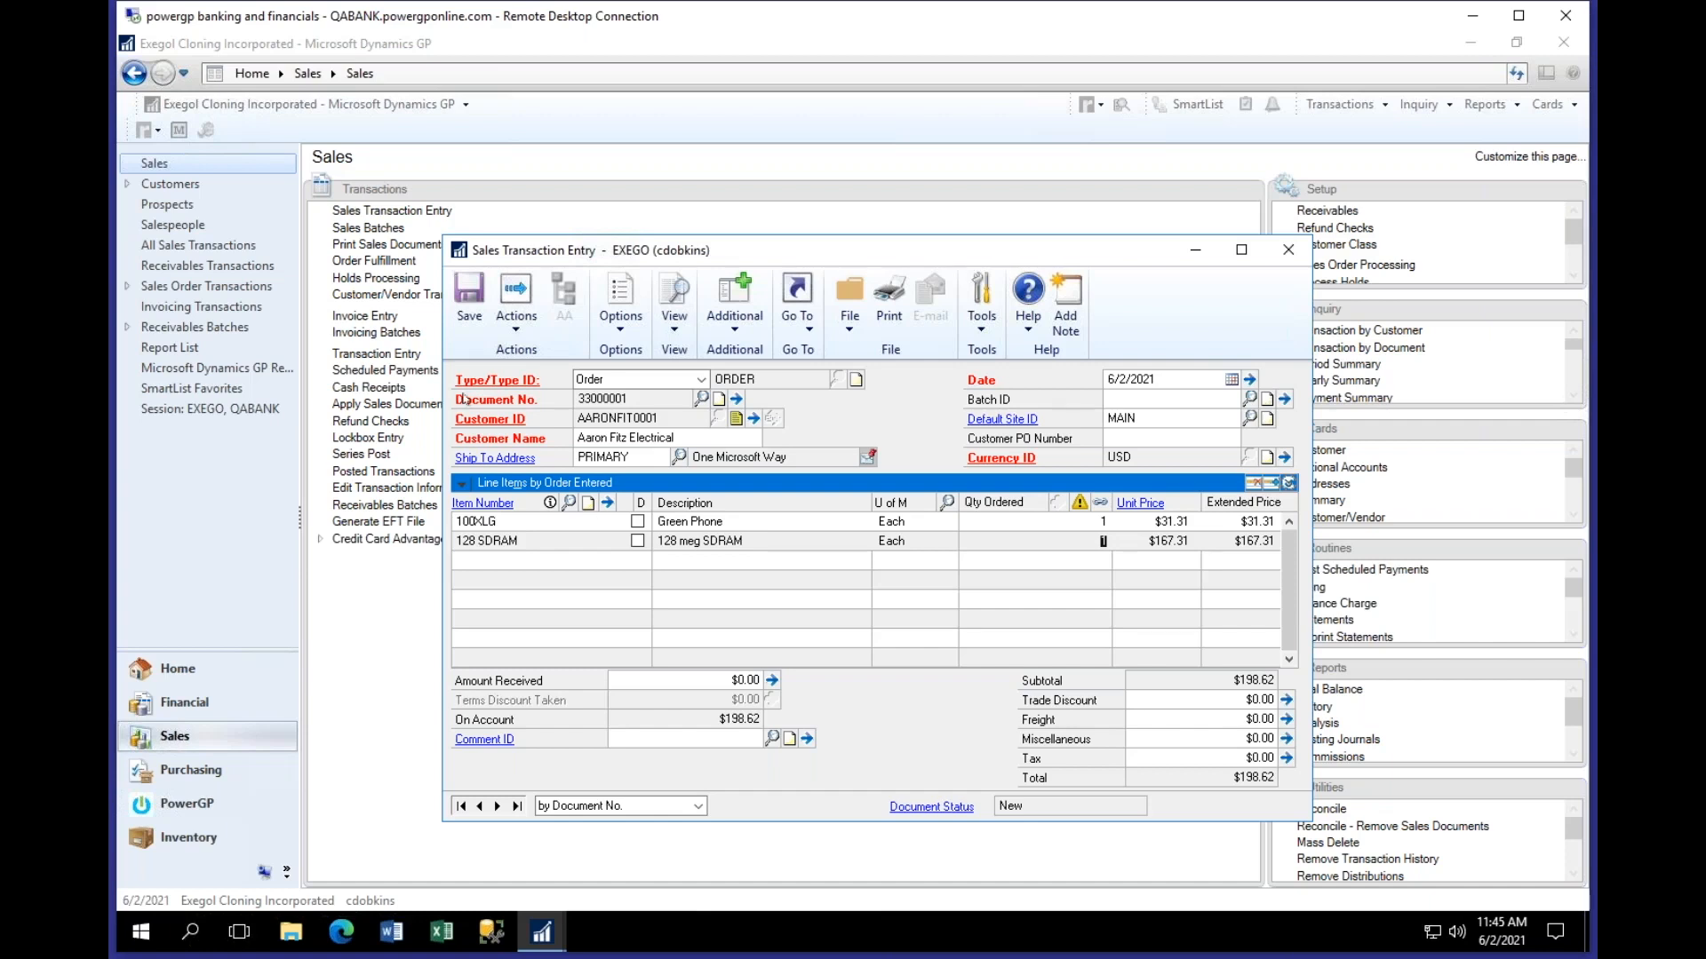
# Step: Delete the sales order and close Sales Transaction Entry
pyautogui.click(516, 315)
pyautogui.click(573, 421)
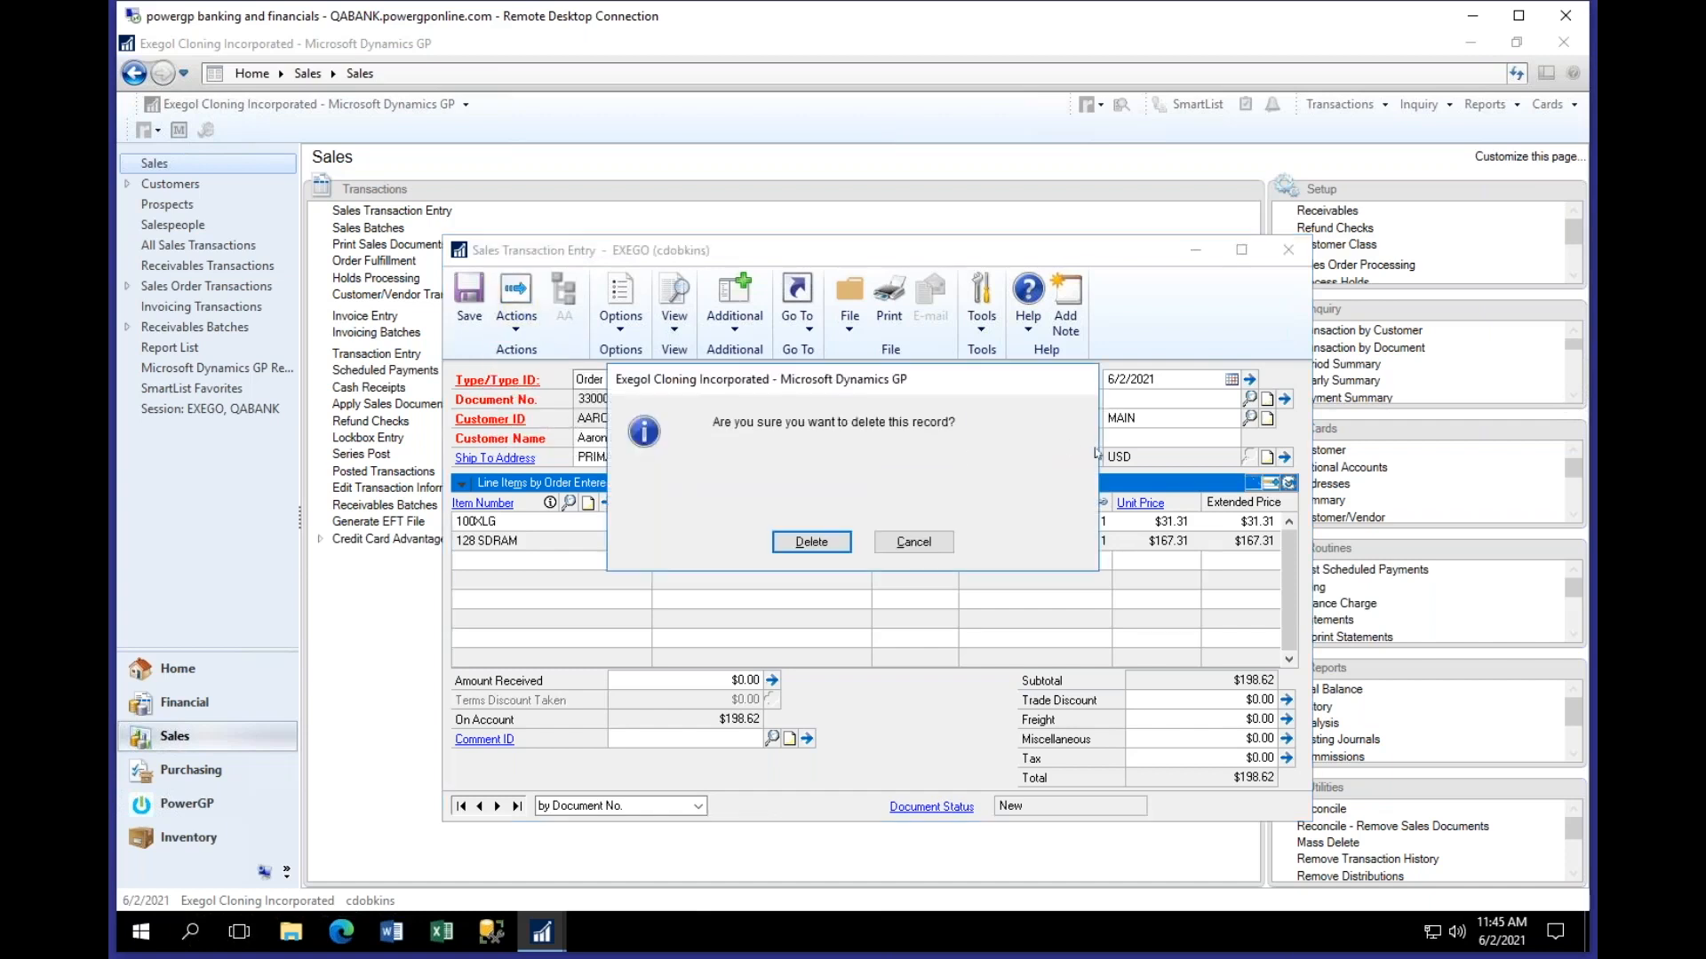
pyautogui.click(811, 542)
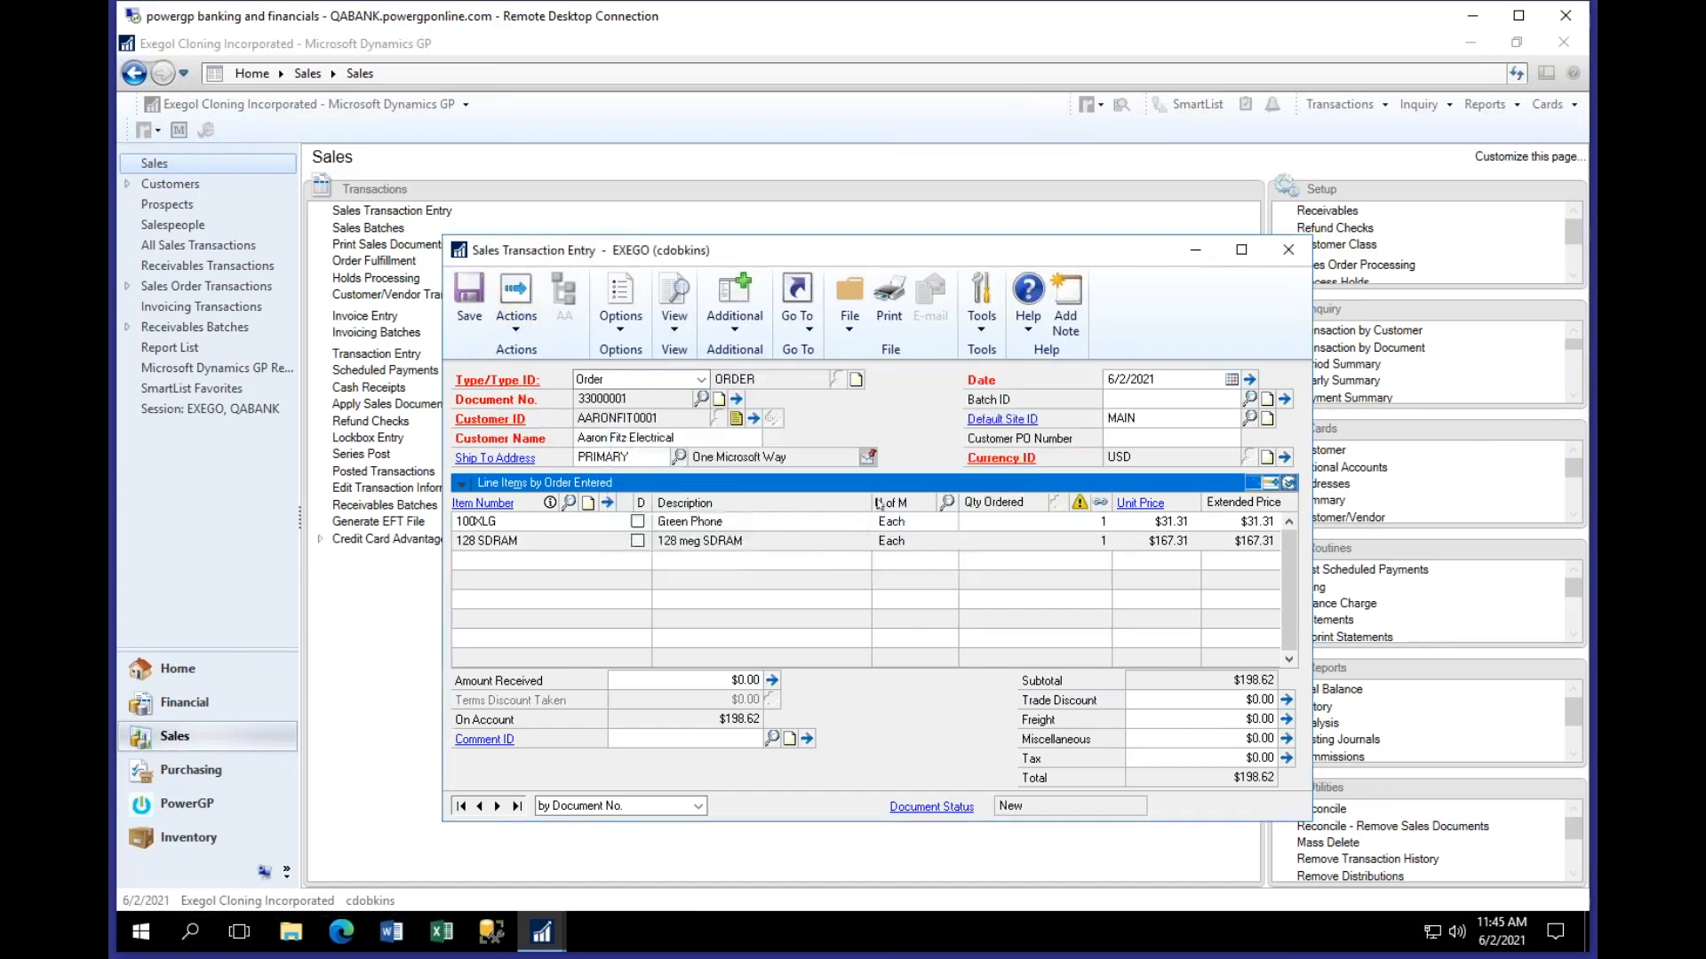
pyautogui.click(1288, 249)
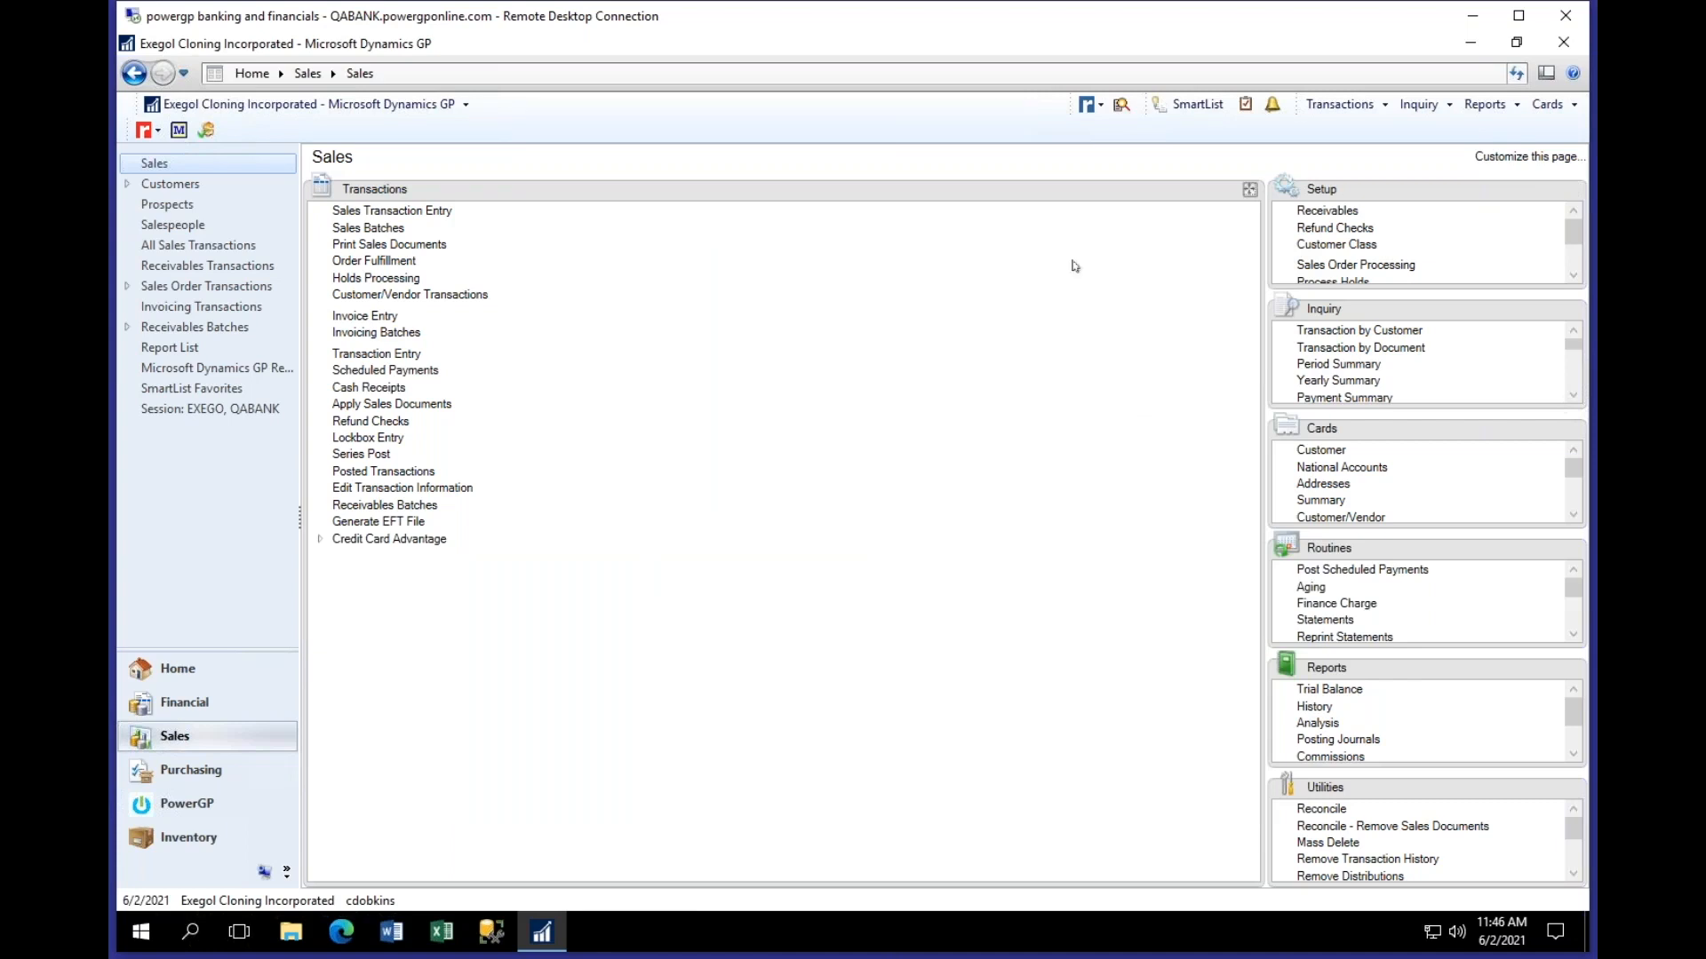
# Step: Open the Aaron Fitz Electrical card in Customer Maintenance, then read and close its attached note
pyautogui.click(1332, 457)
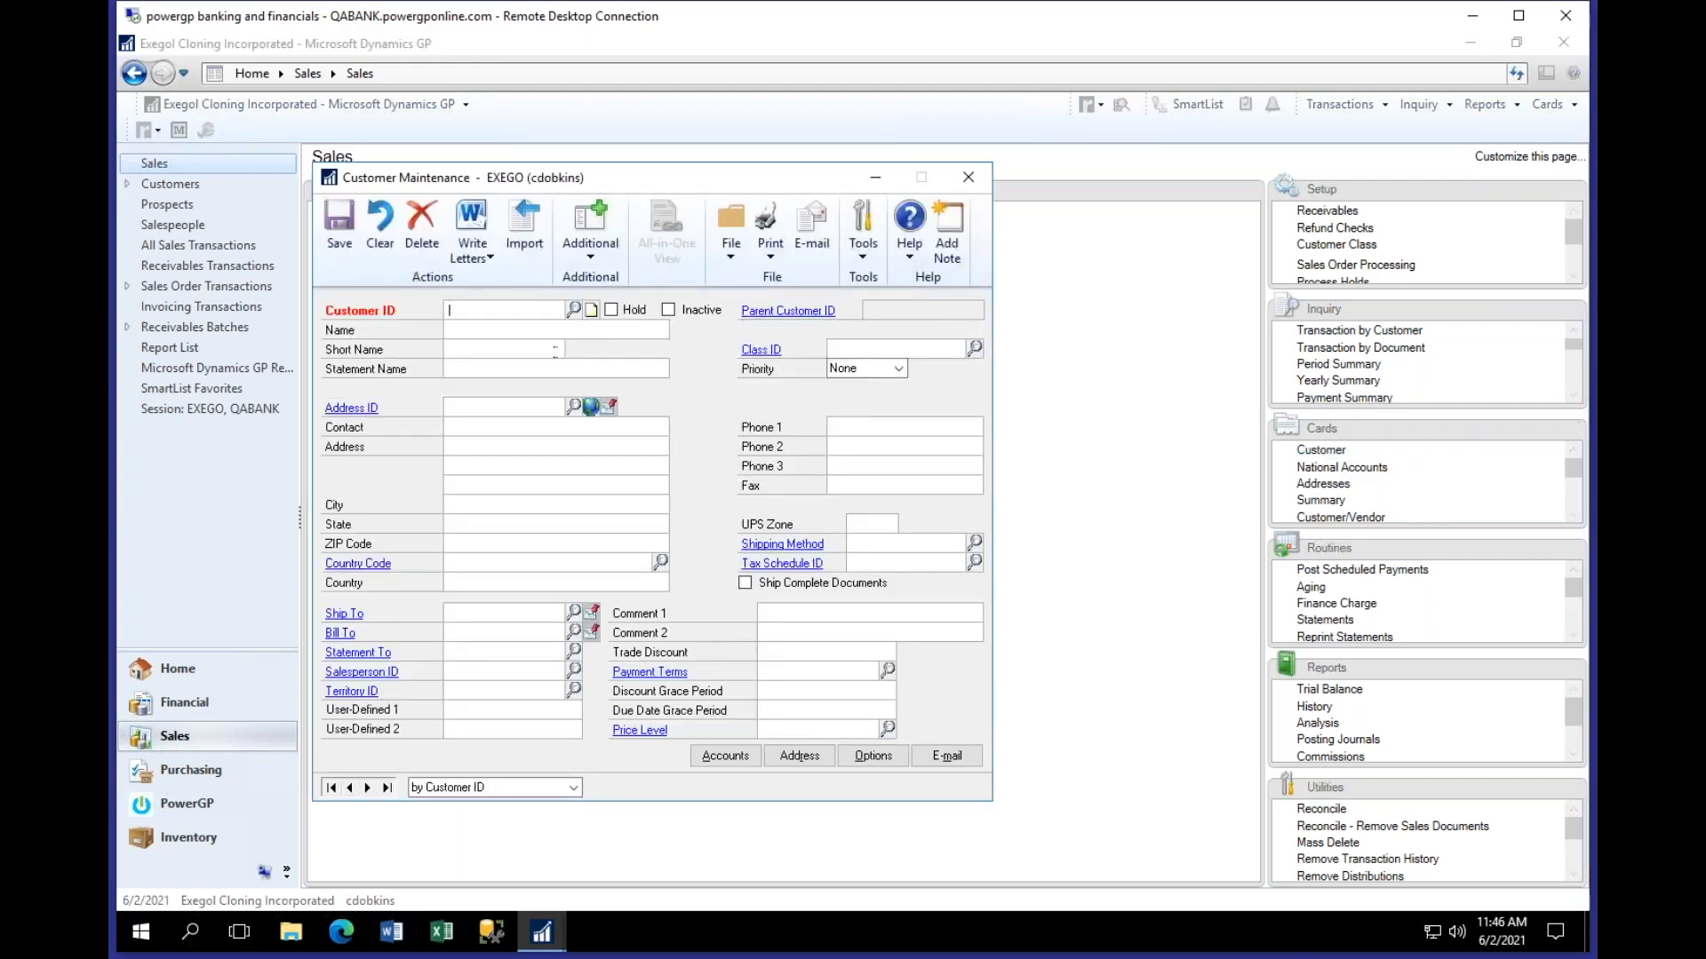
pyautogui.write('FITZ')
pyautogui.press('Tab')
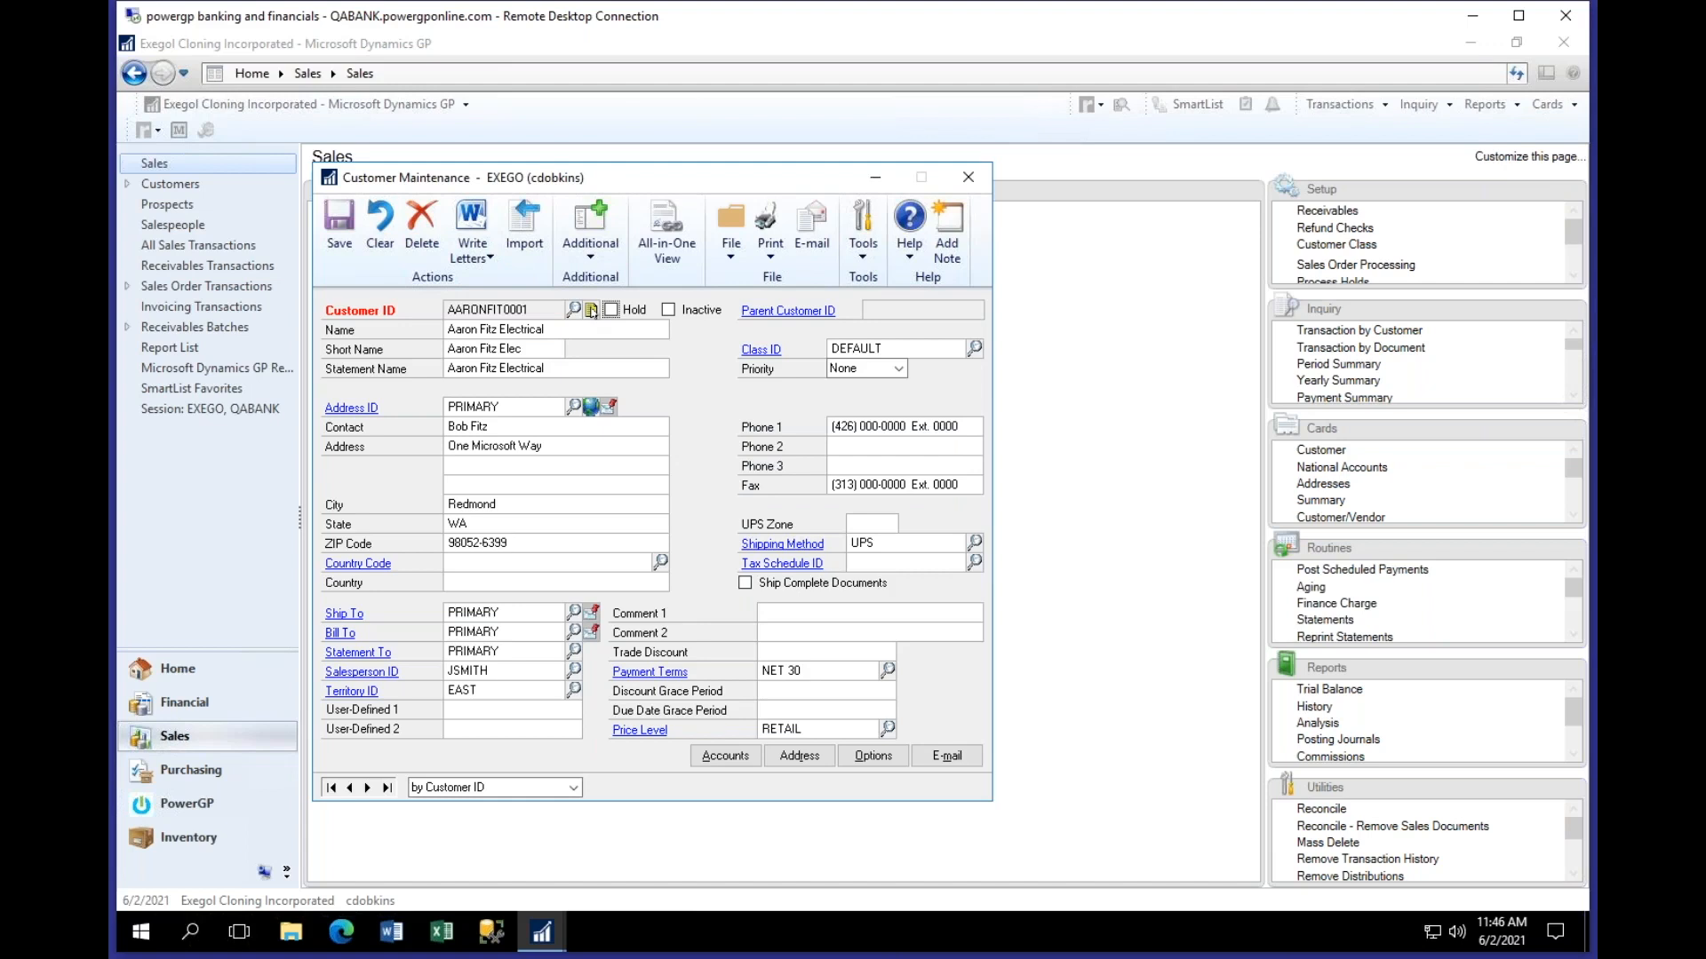
pyautogui.click(591, 311)
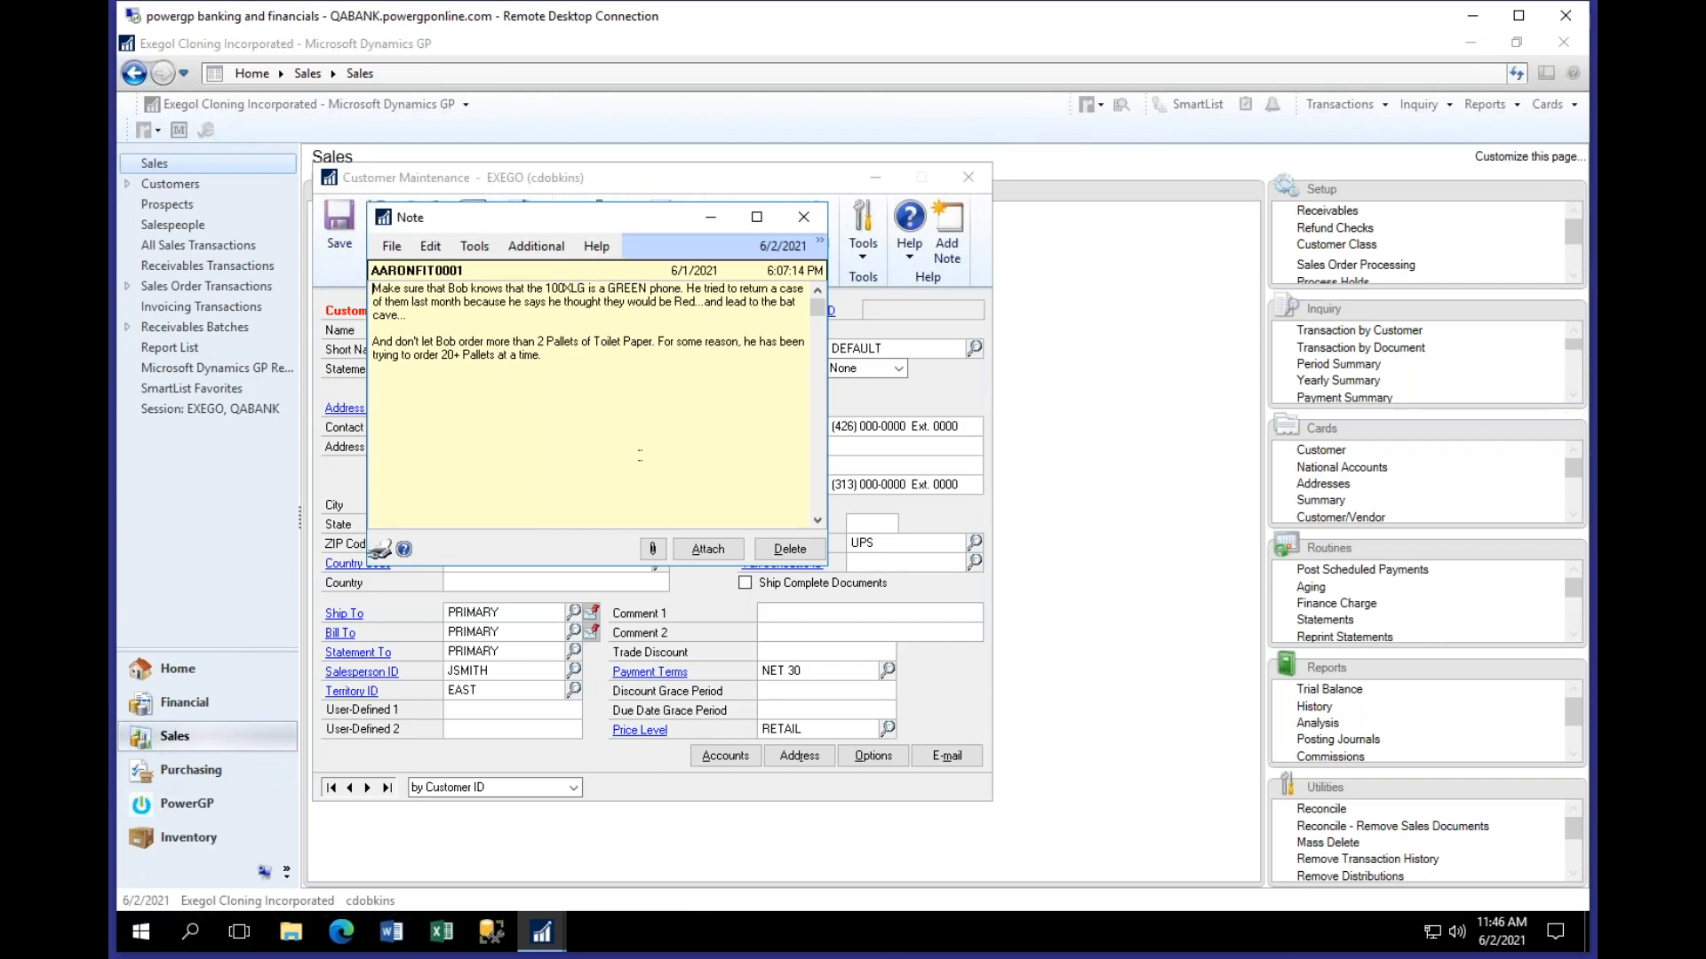
pyautogui.click(802, 219)
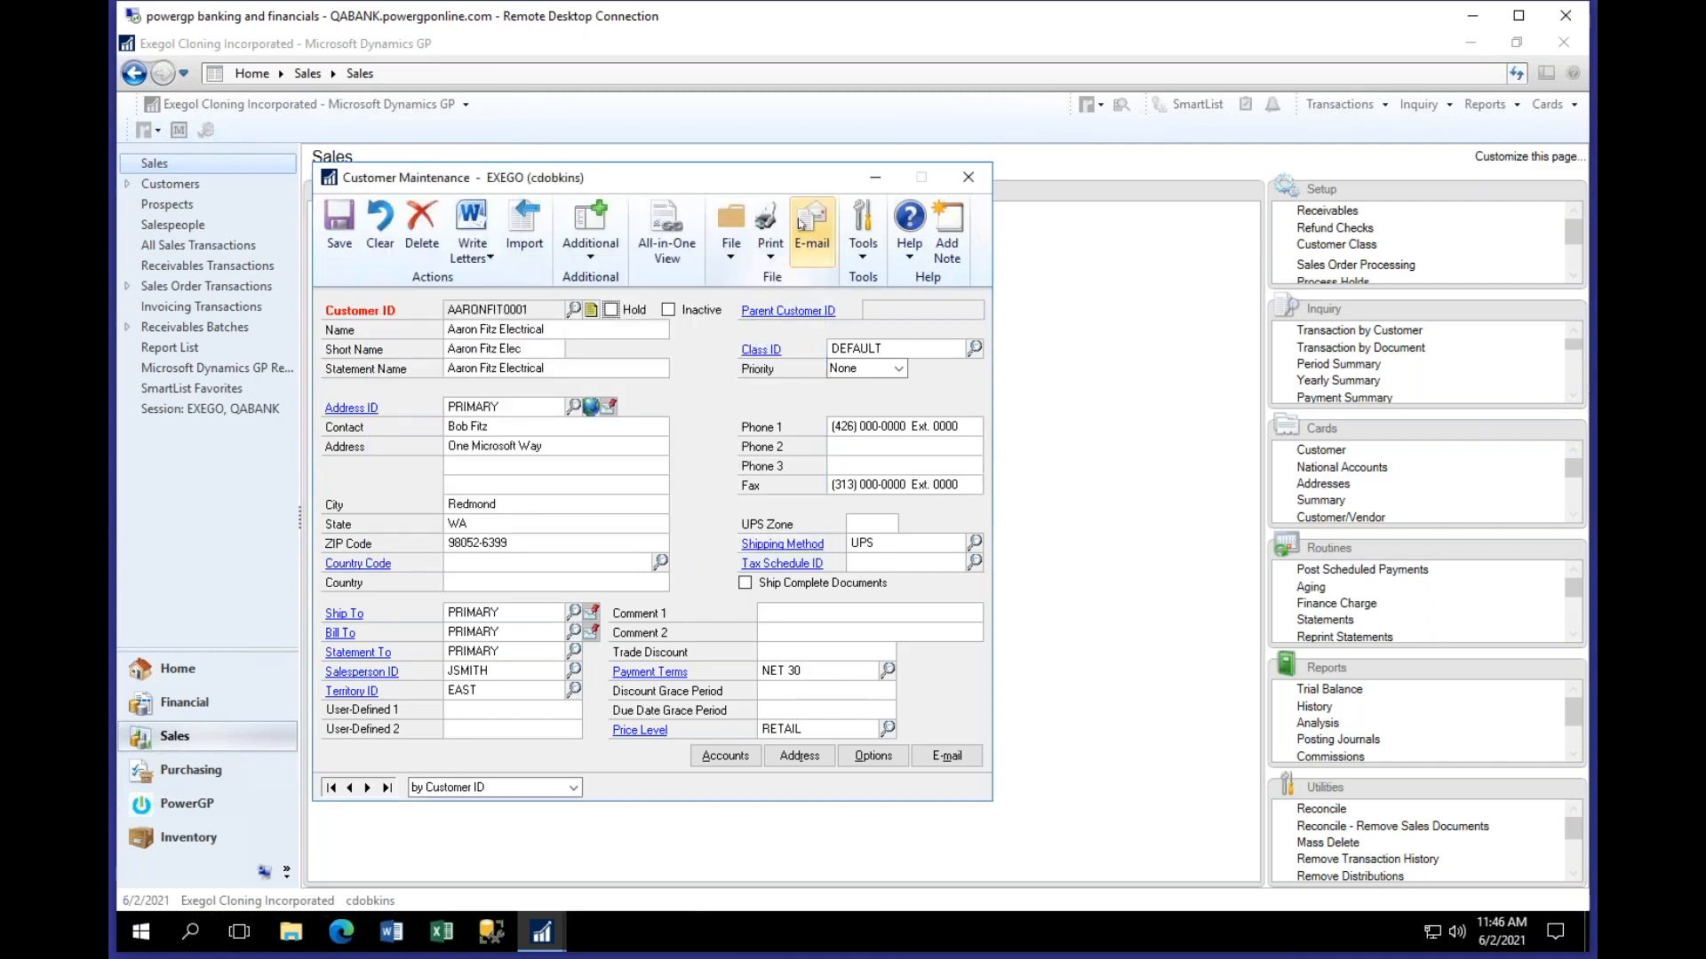
# Step: Place the customer on hold with the reason "He just really wants a bat cave." and save the card
pyautogui.click(611, 309)
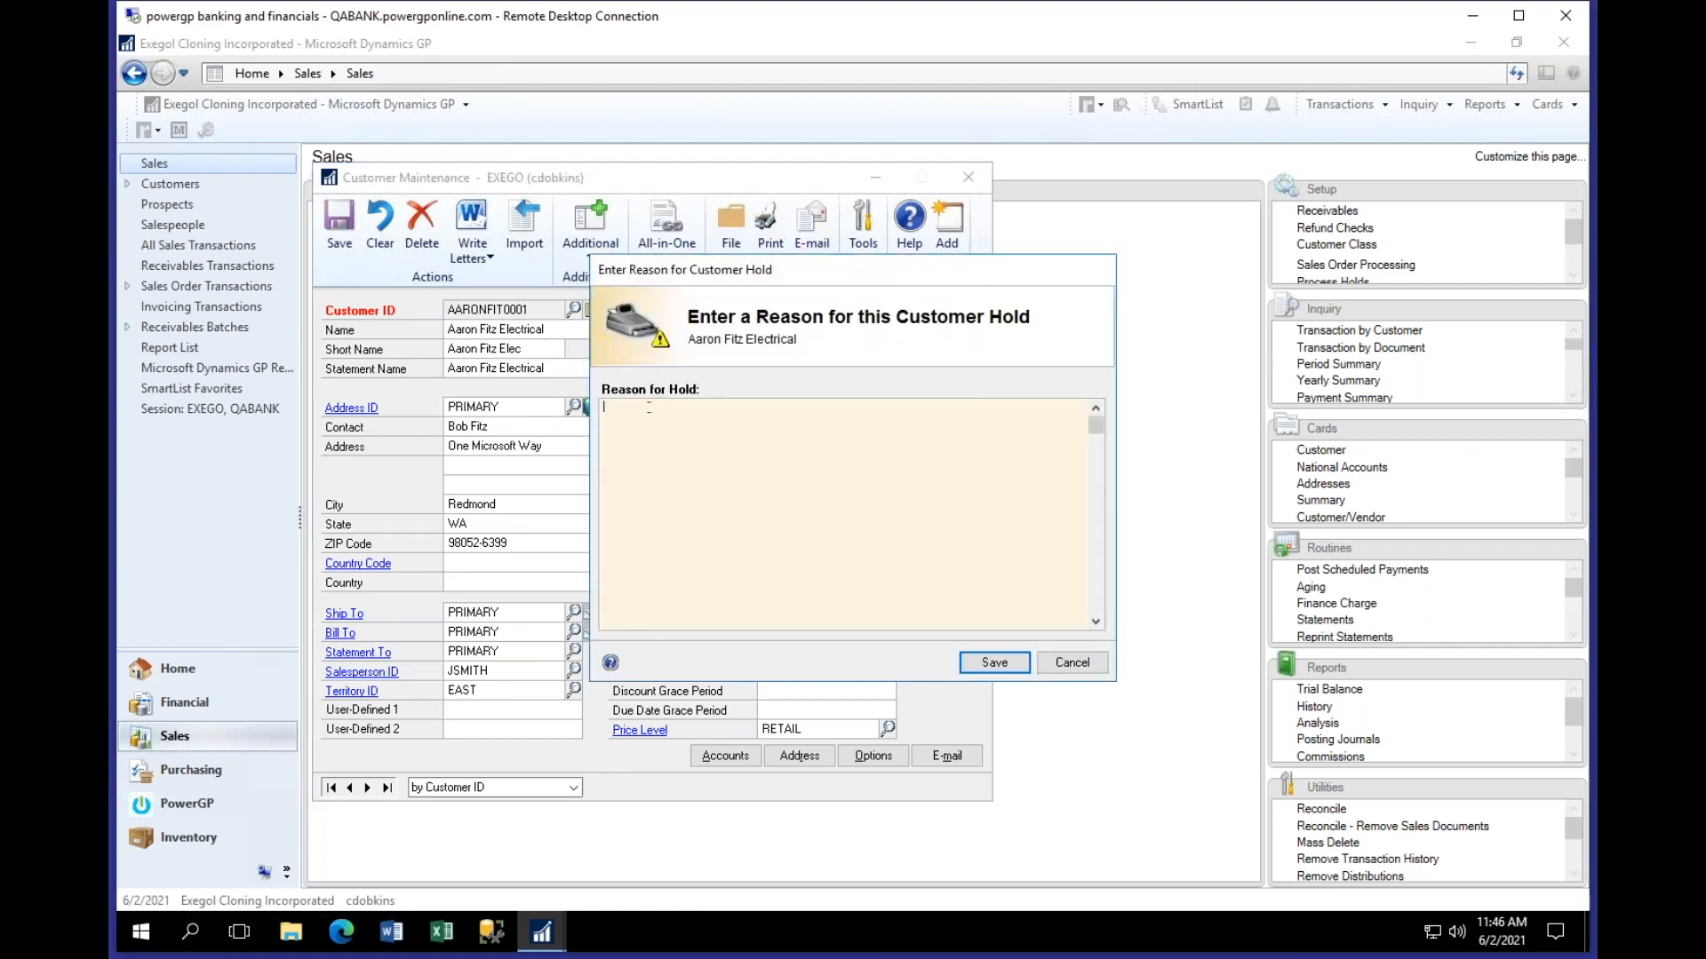
pyautogui.write('He just really wants a bat cave.')
pyautogui.click(1010, 667)
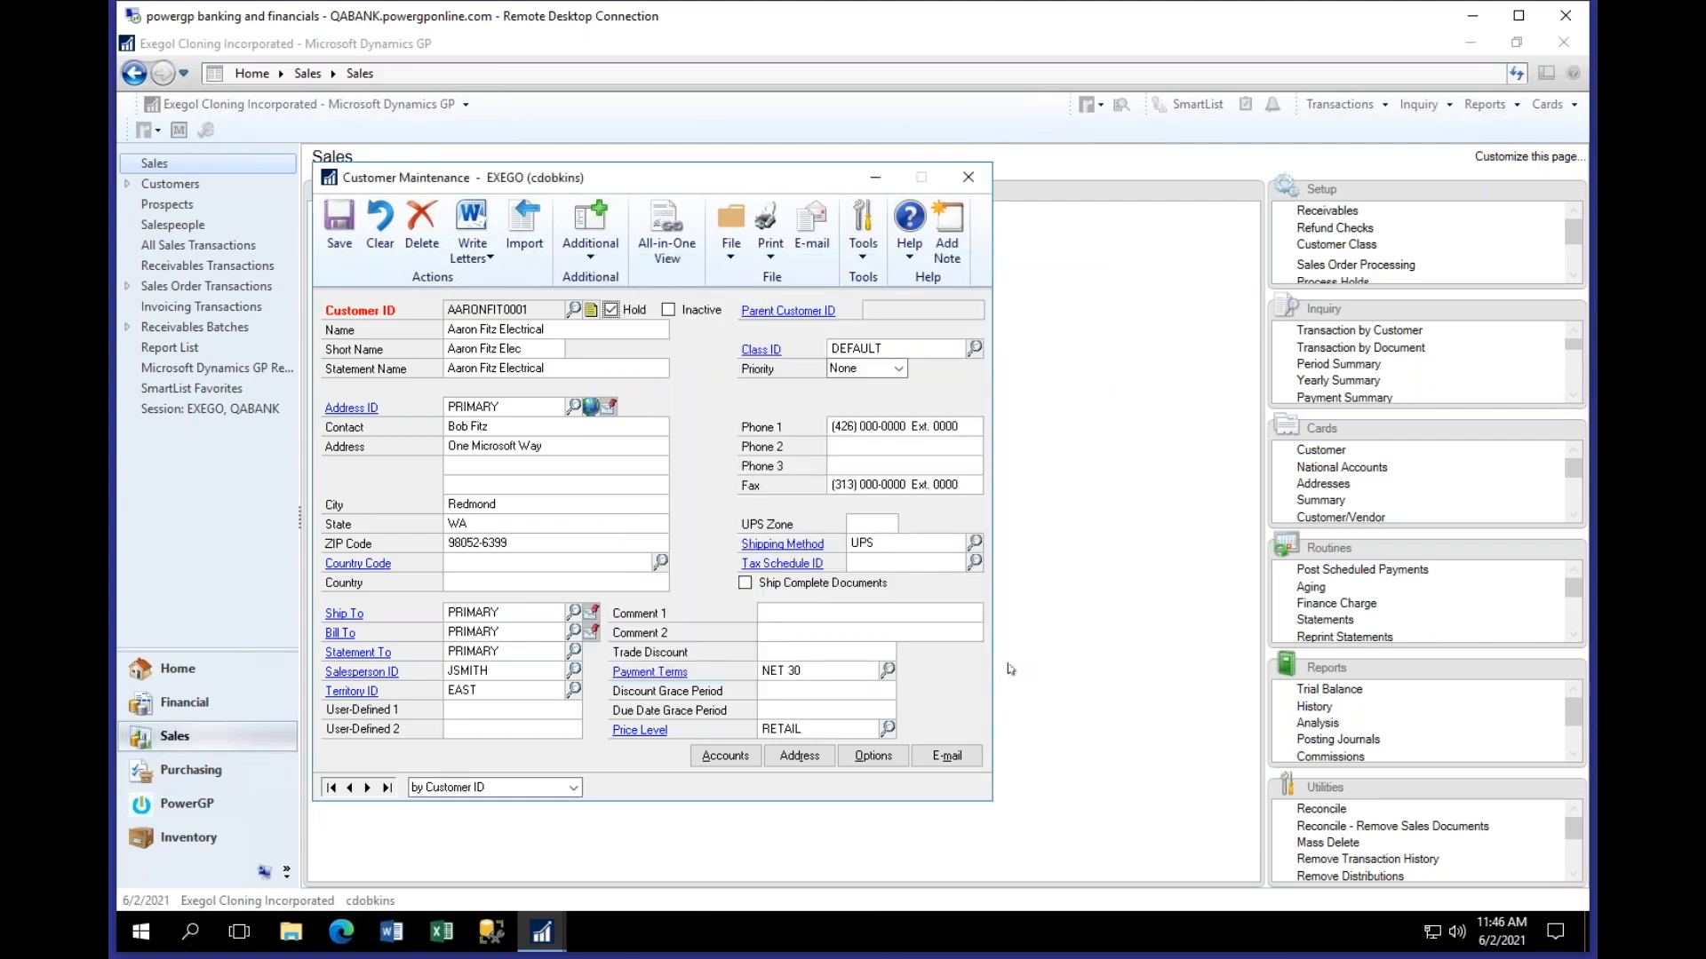
pyautogui.click(338, 233)
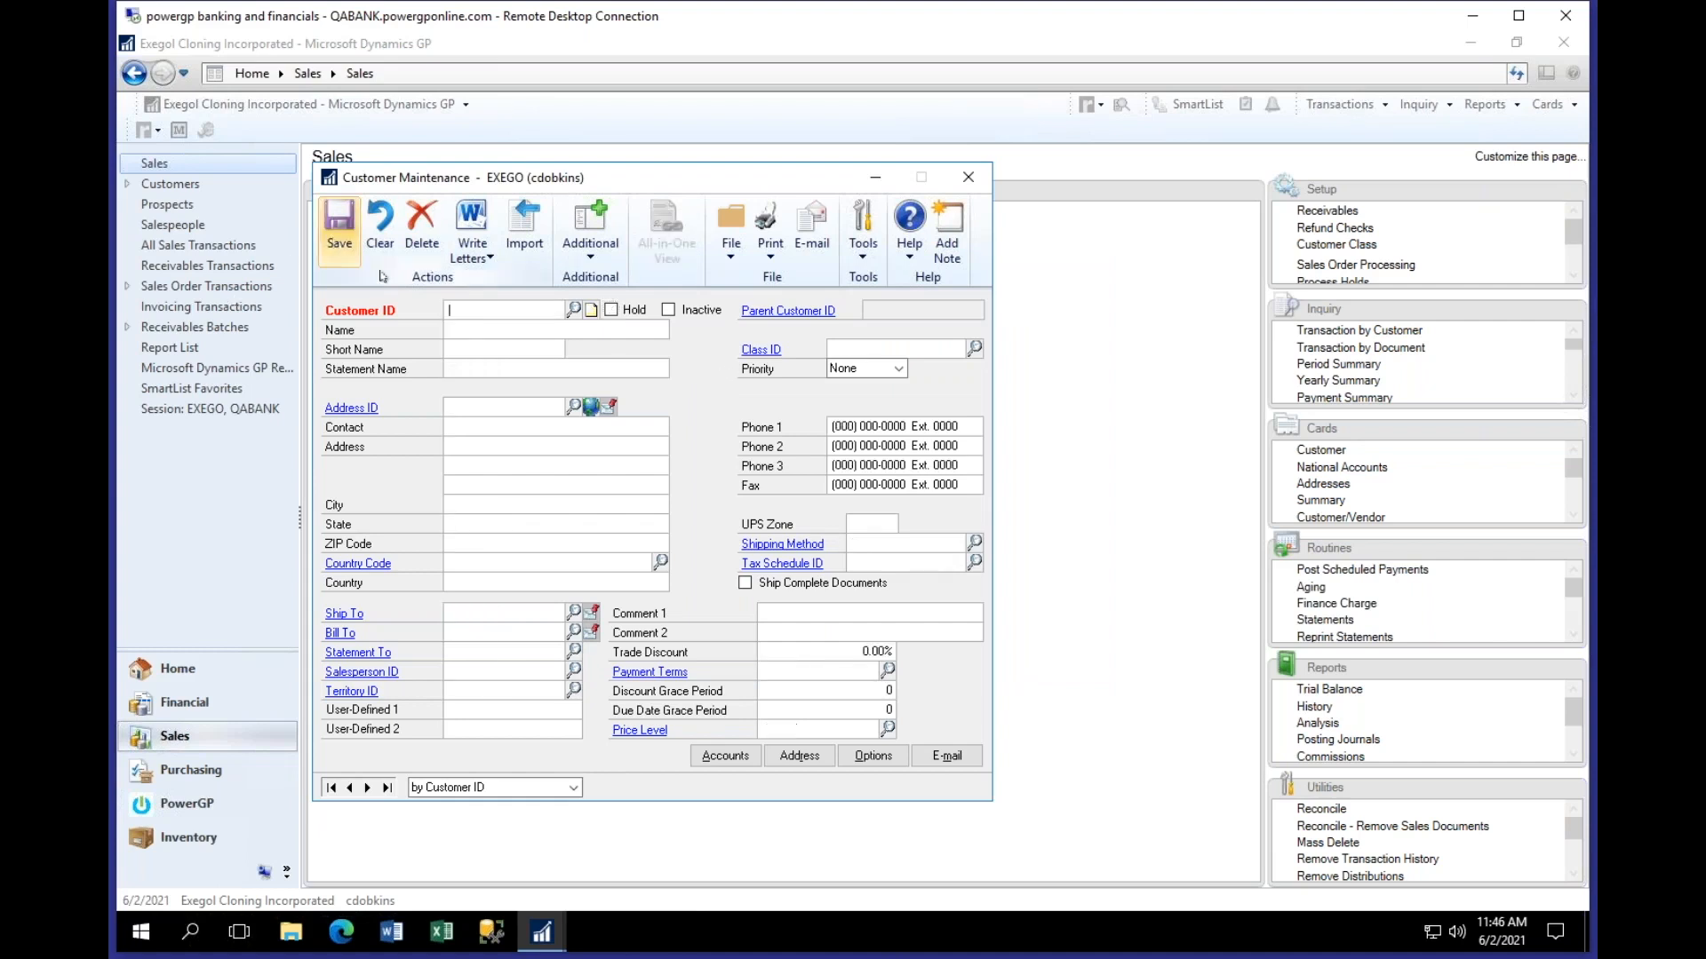
# Step: Reload the Aaron Fitz Electrical customer, read and acknowledge the hold reason, and close Customer Maintenance
pyautogui.write('FITZ')
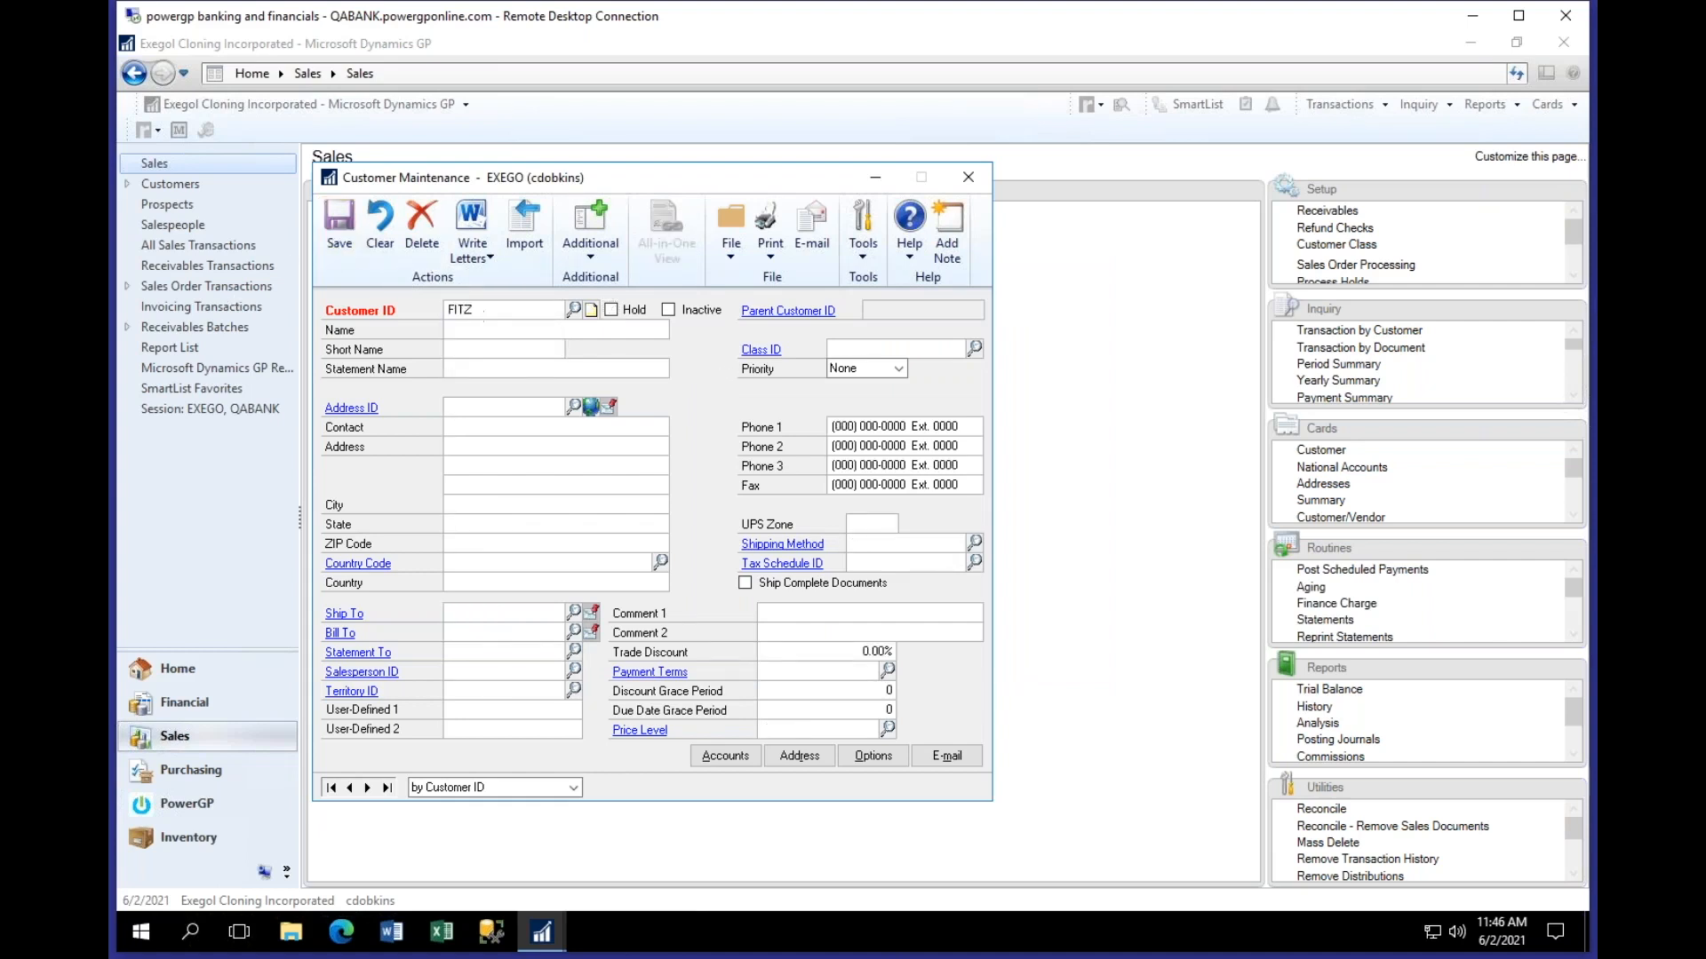
pyautogui.press('Tab')
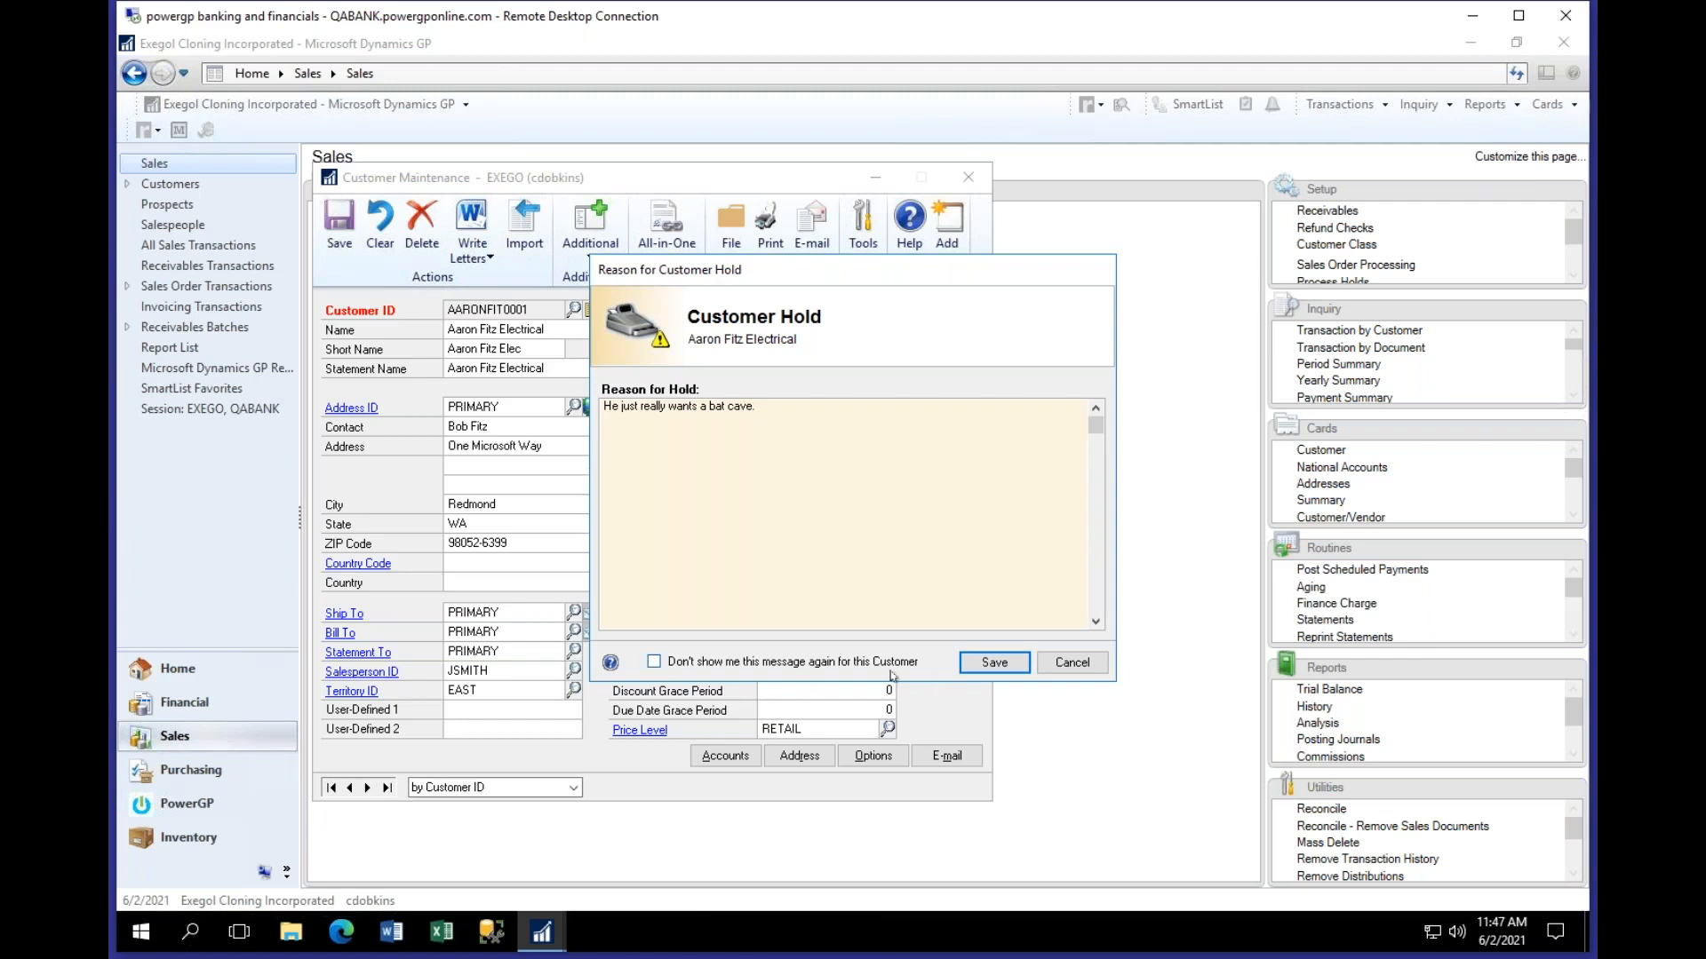
pyautogui.click(983, 667)
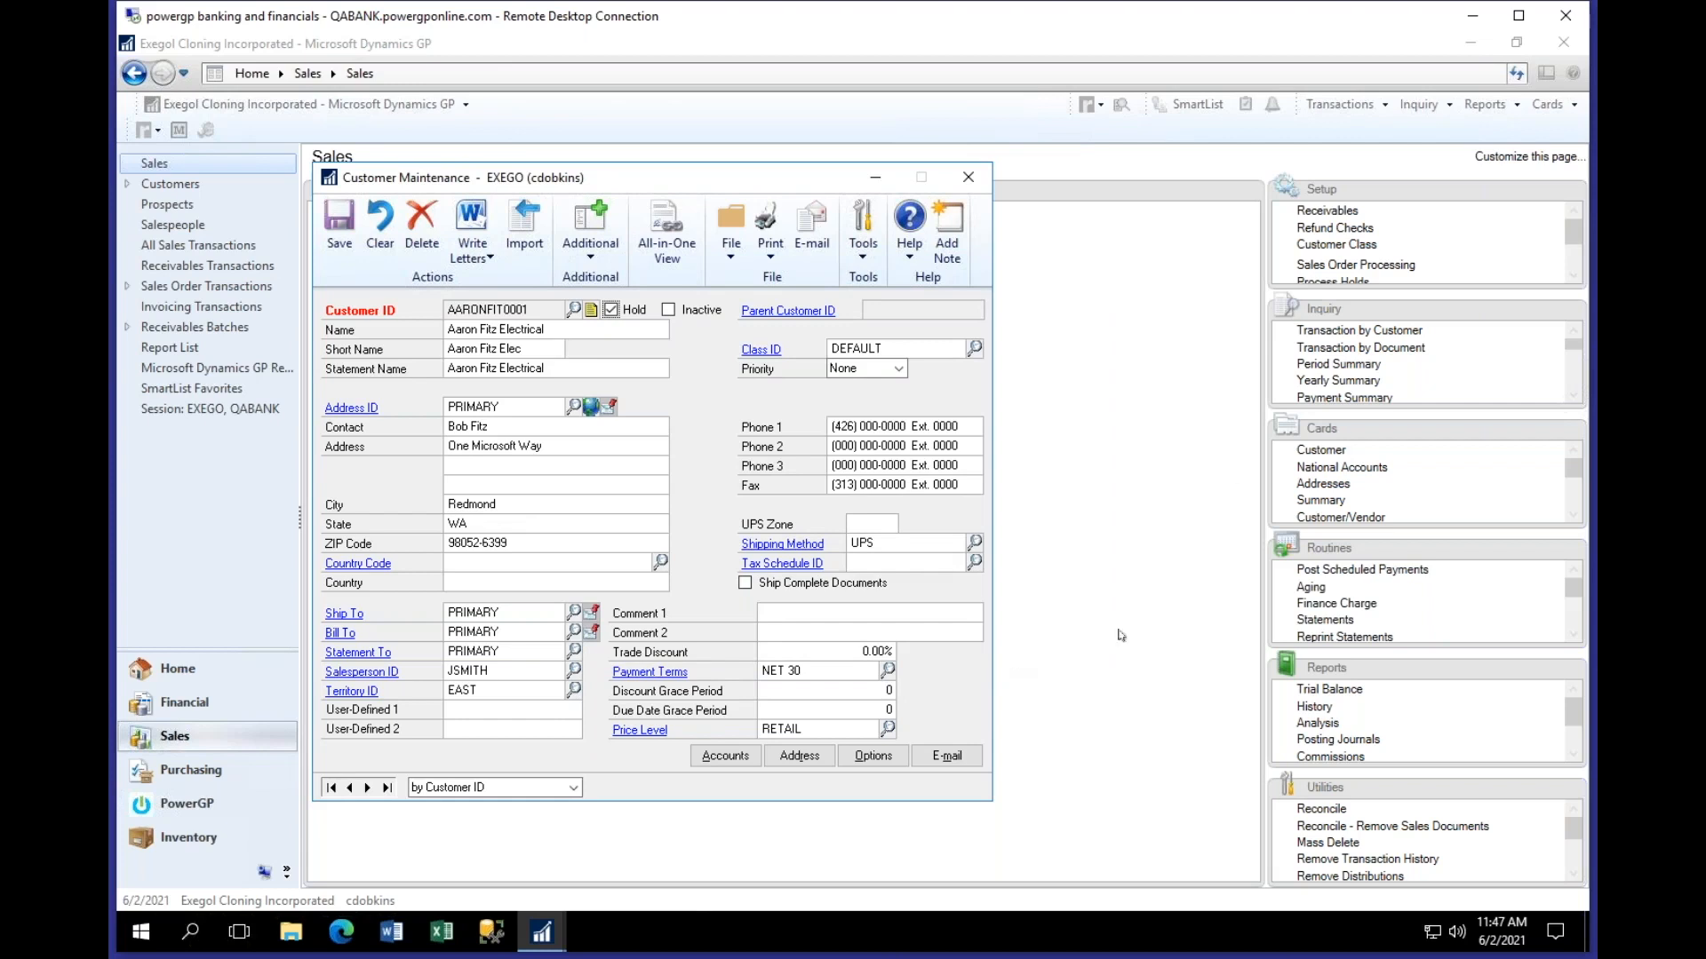
pyautogui.click(969, 178)
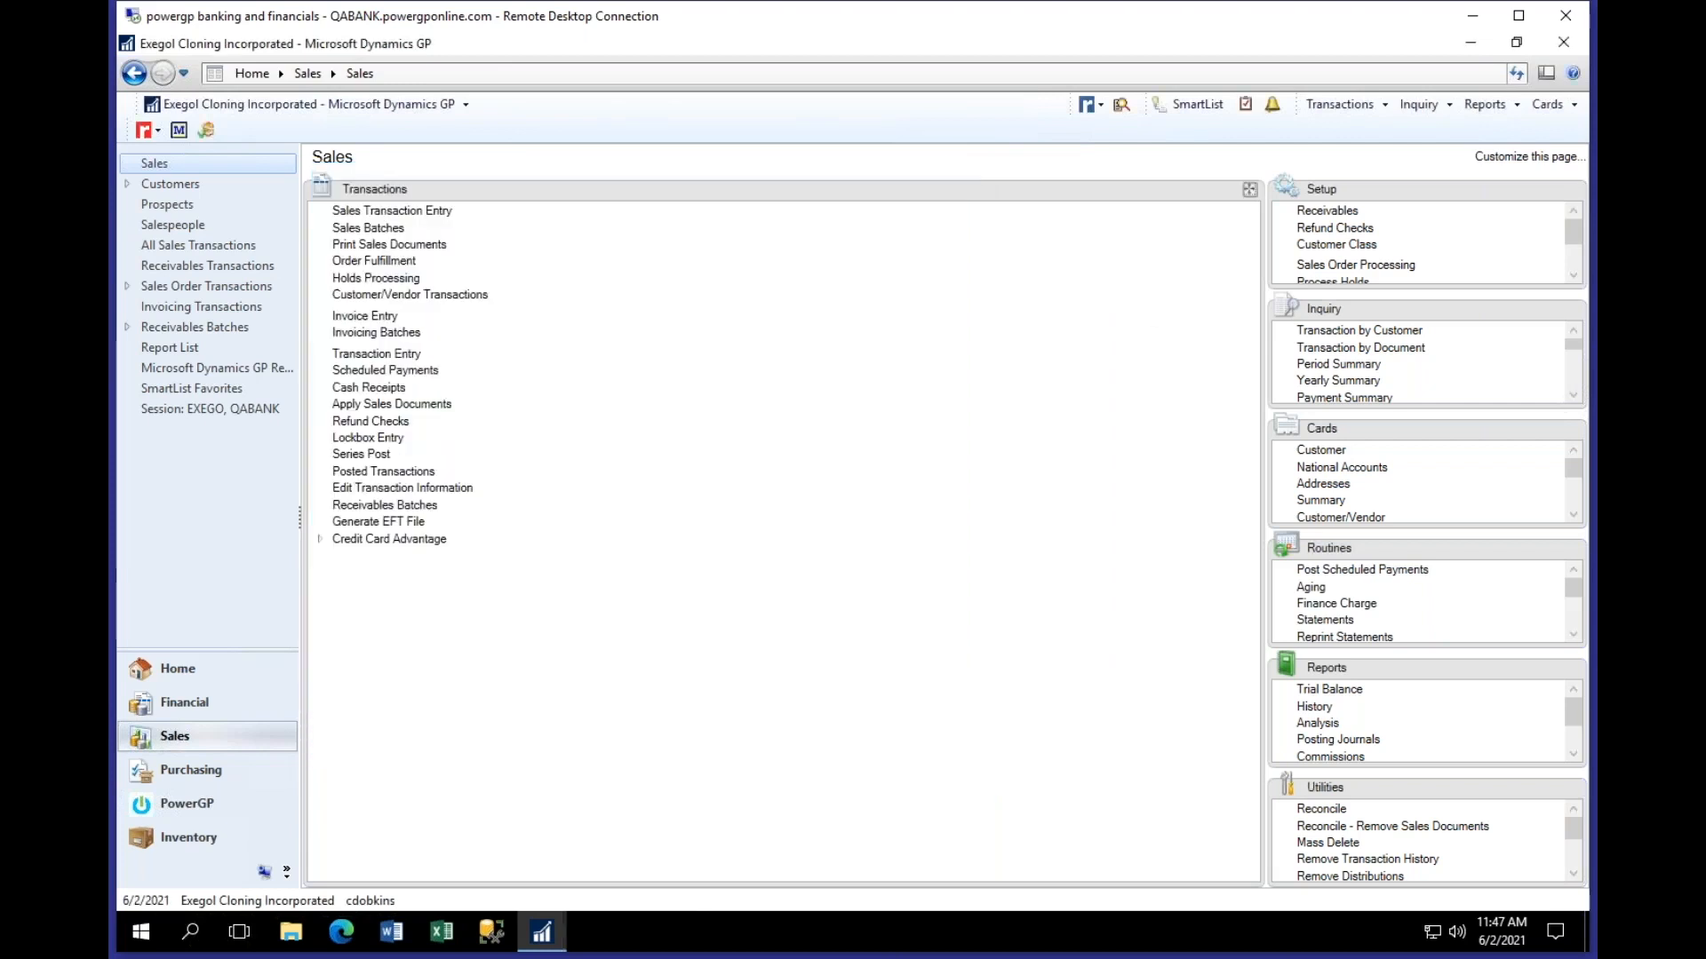
# Step: Open the Inspector tool and Receivables Transaction Entry, and position Inspector so its full table list can be read
pyautogui.click(157, 132)
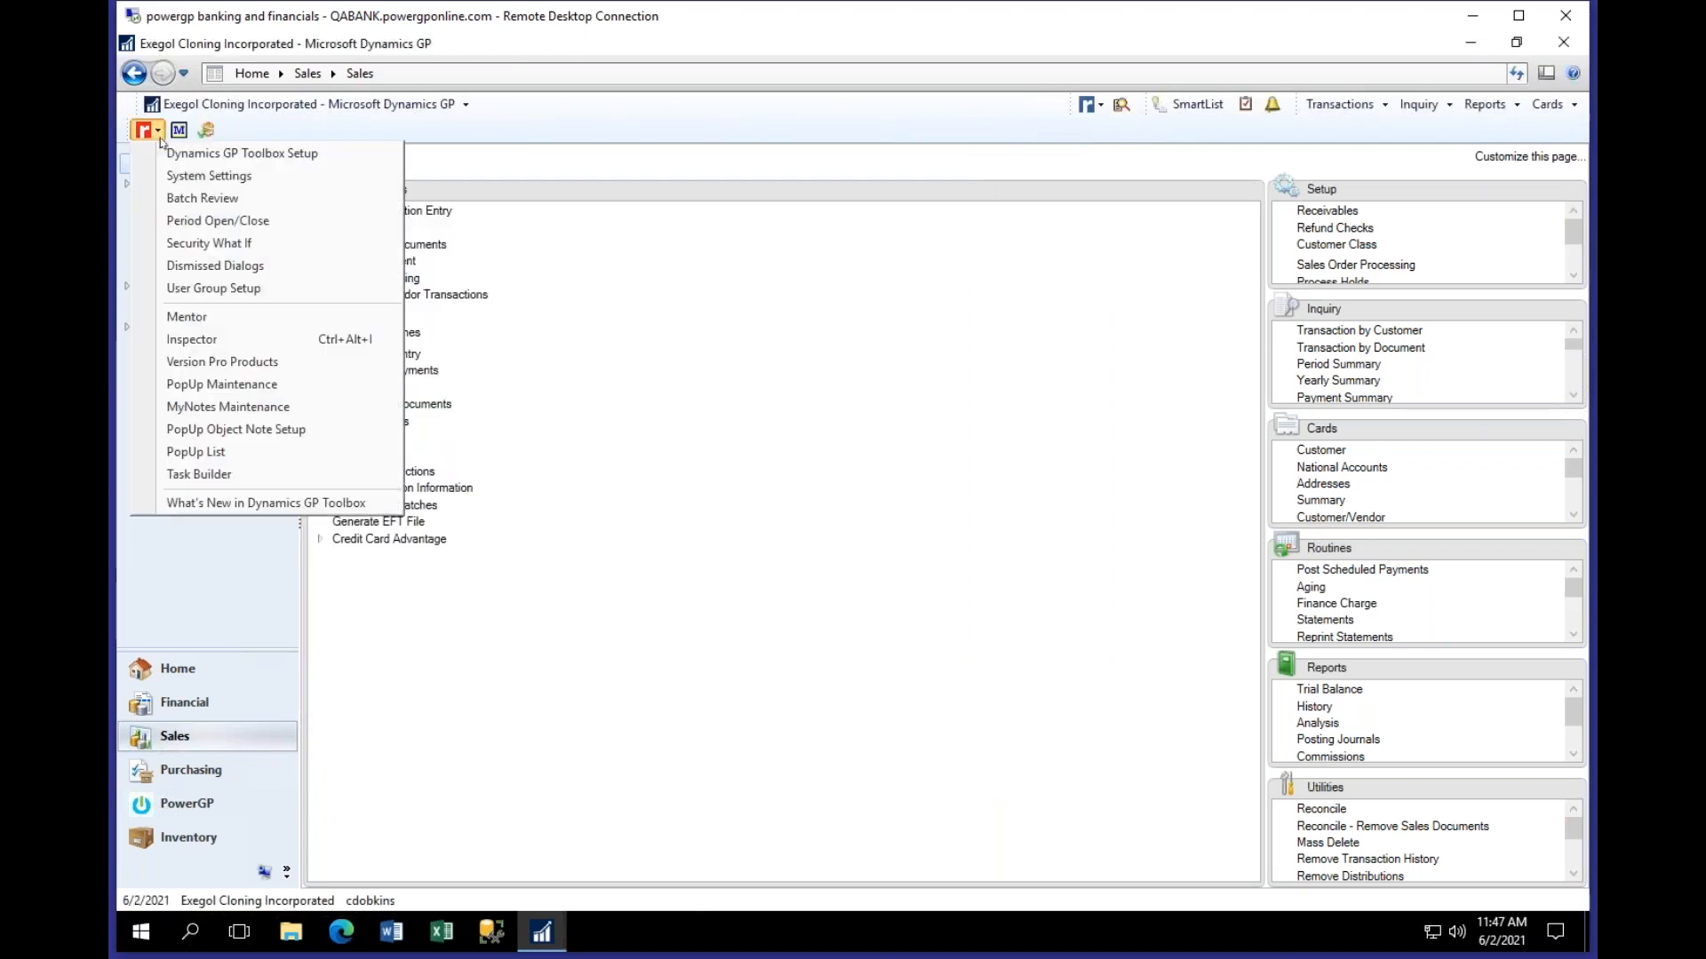
pyautogui.click(229, 345)
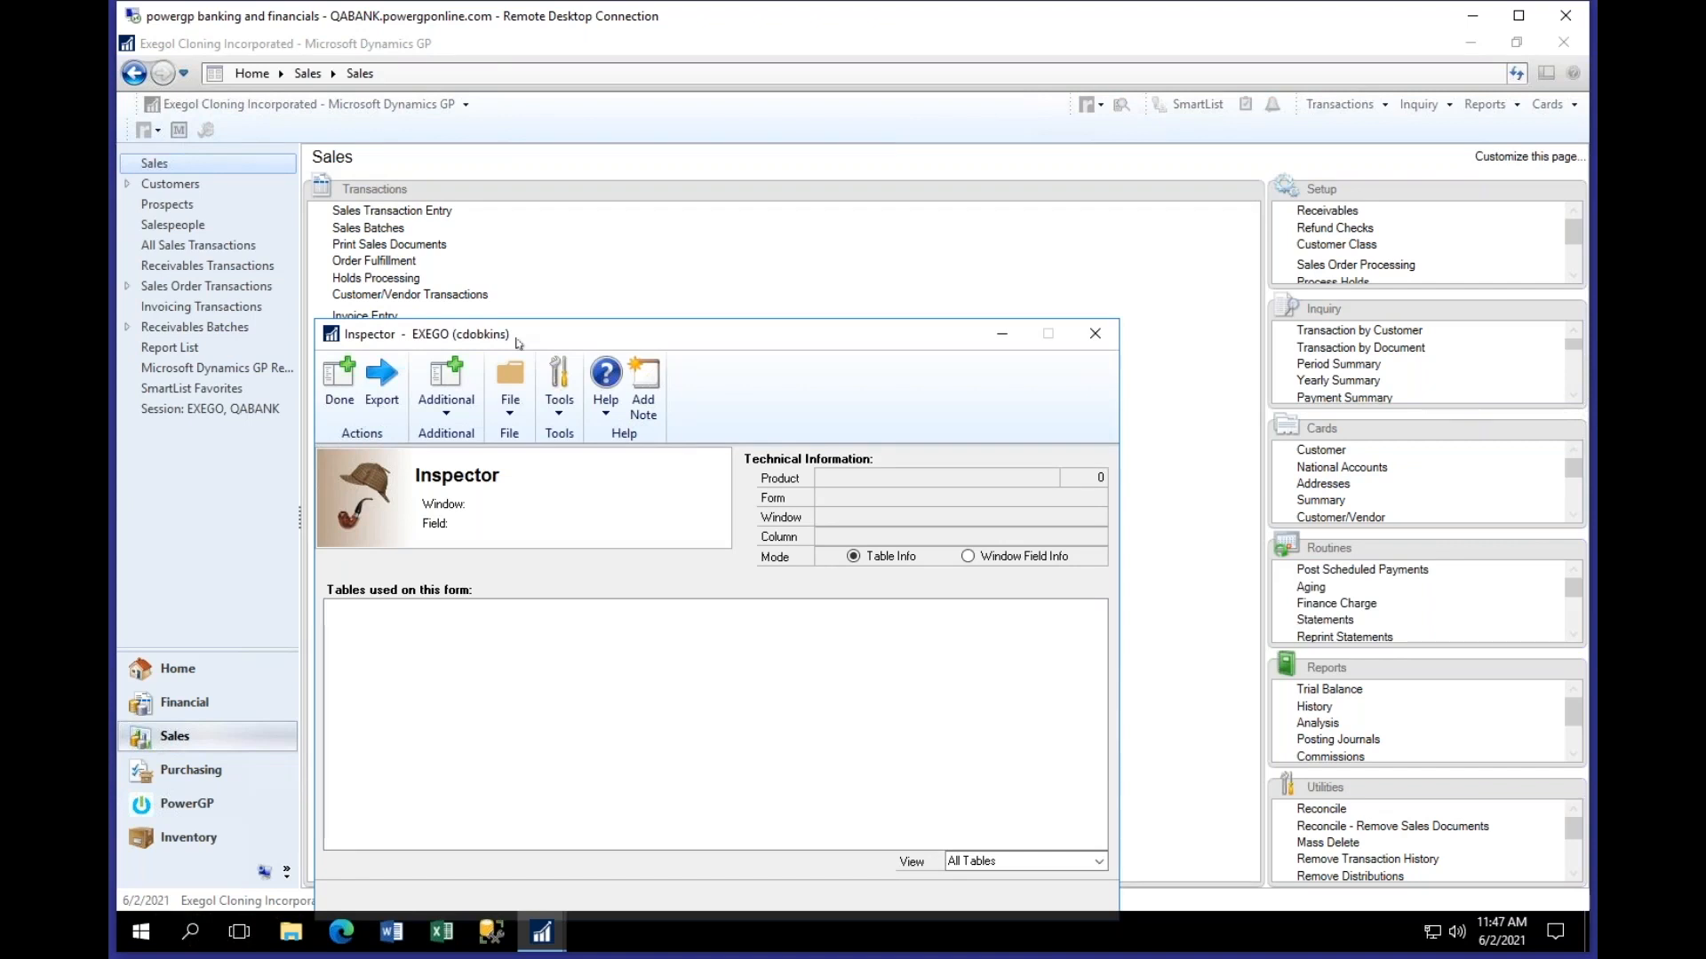
pyautogui.moveTo(519, 342); pyautogui.dragTo(869, 337)
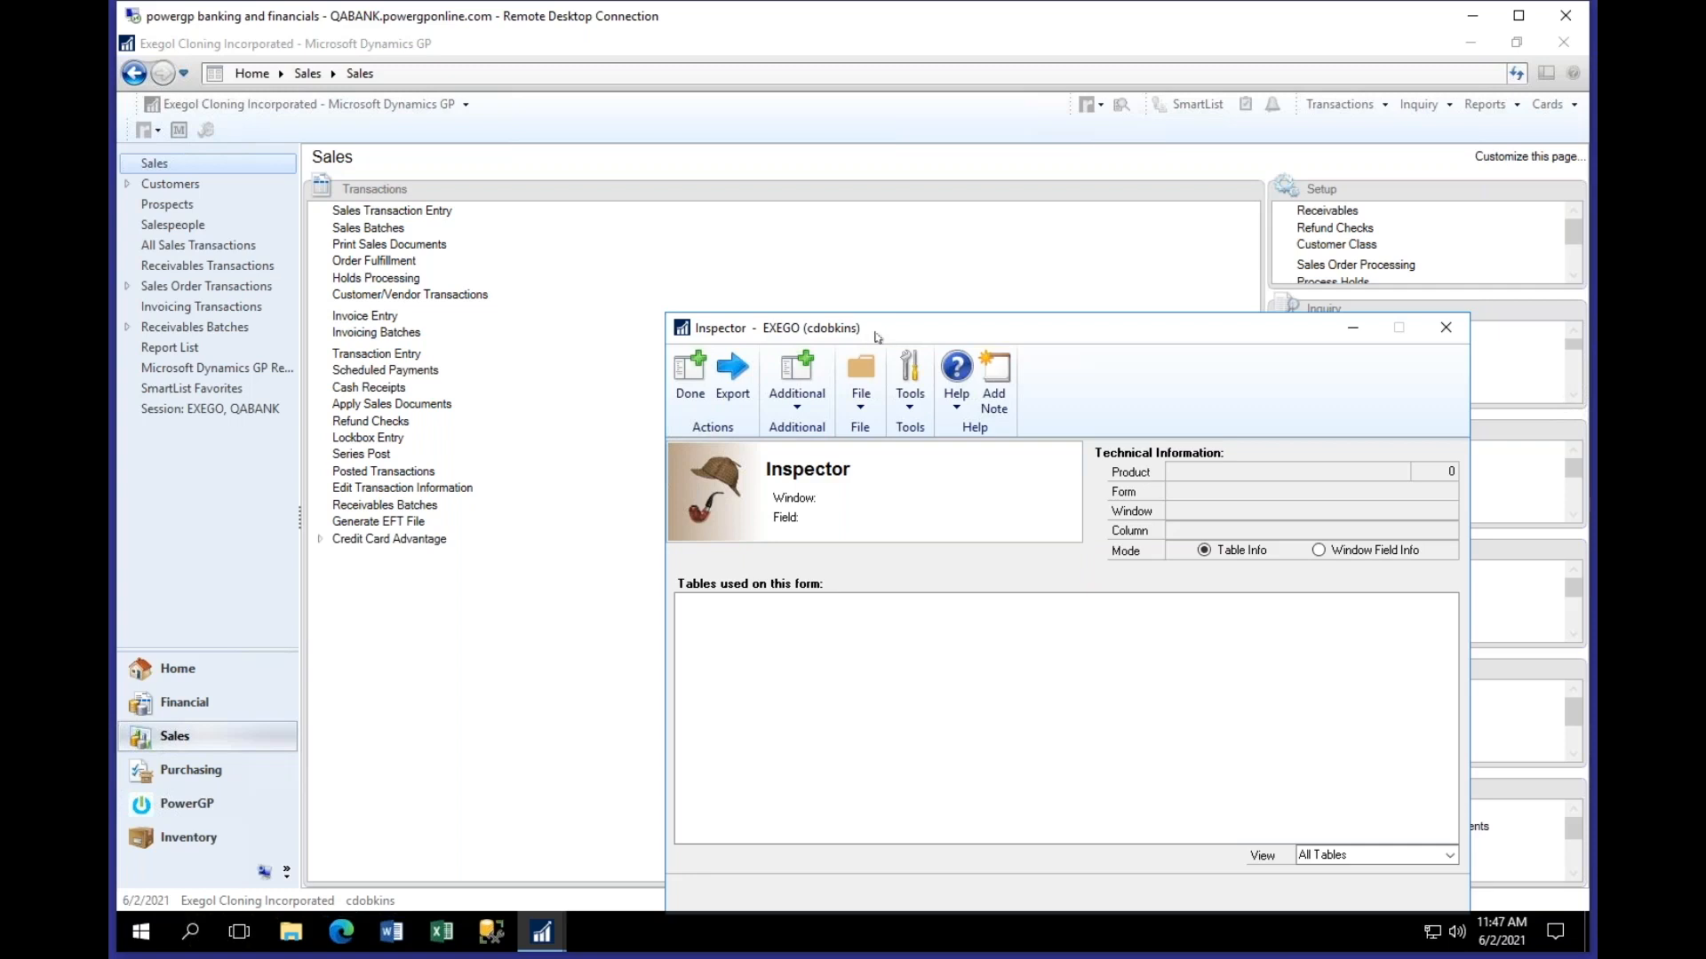
pyautogui.click(372, 357)
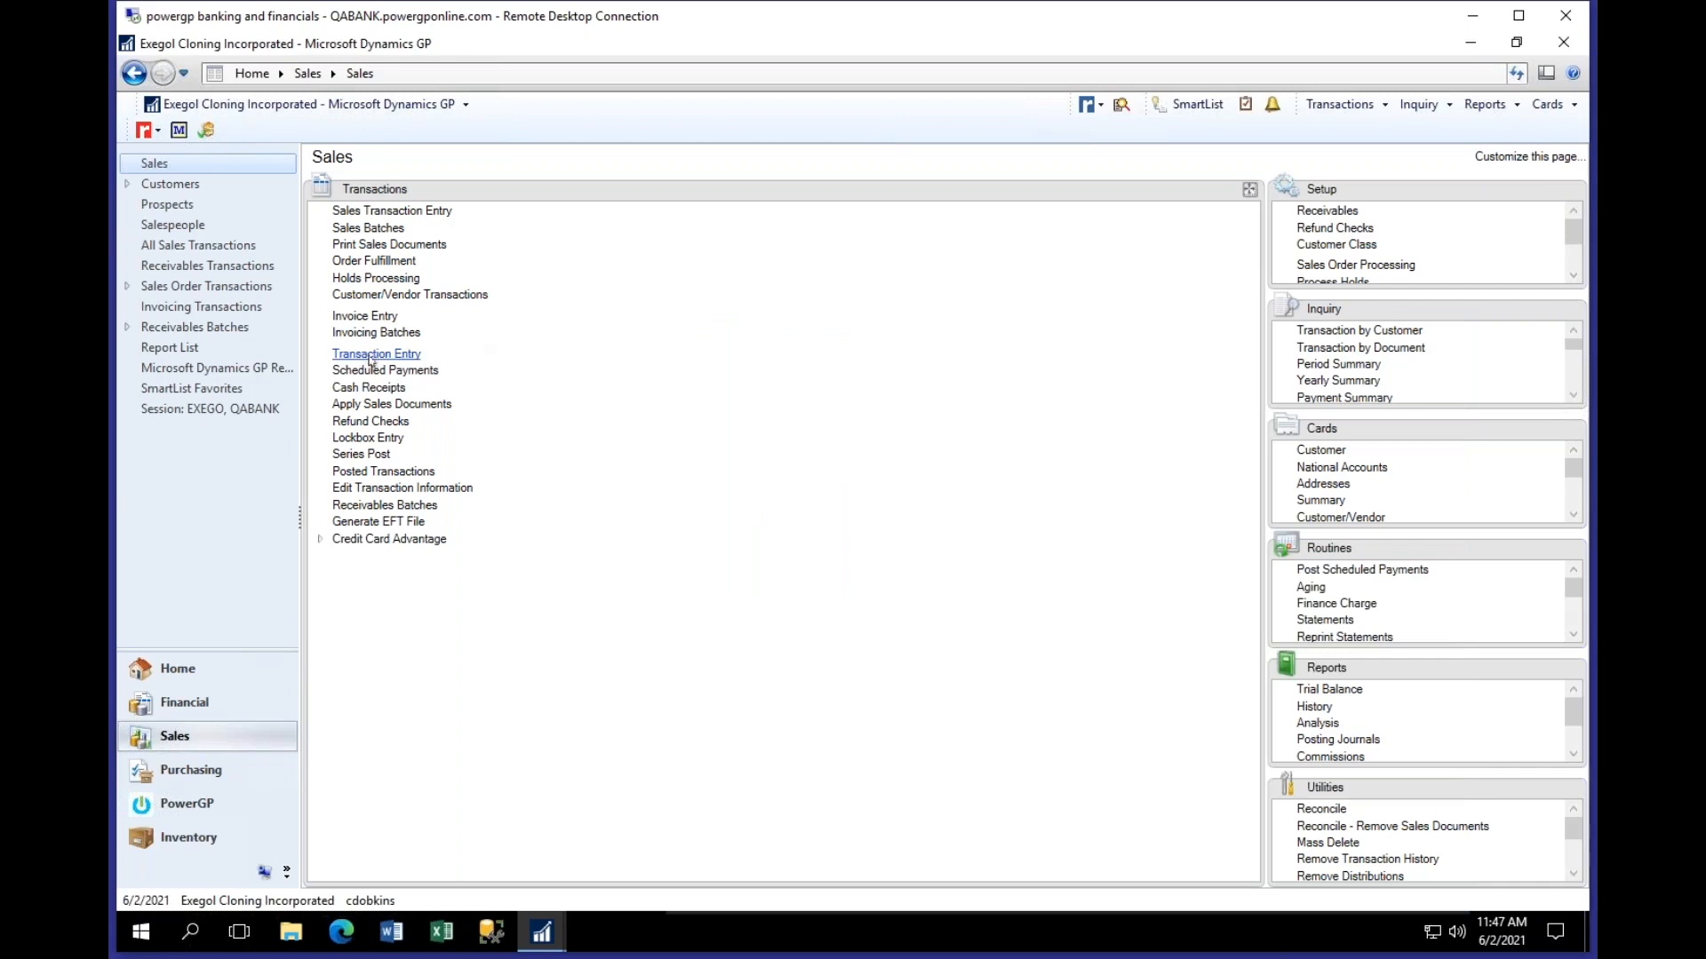
pyautogui.click(388, 351)
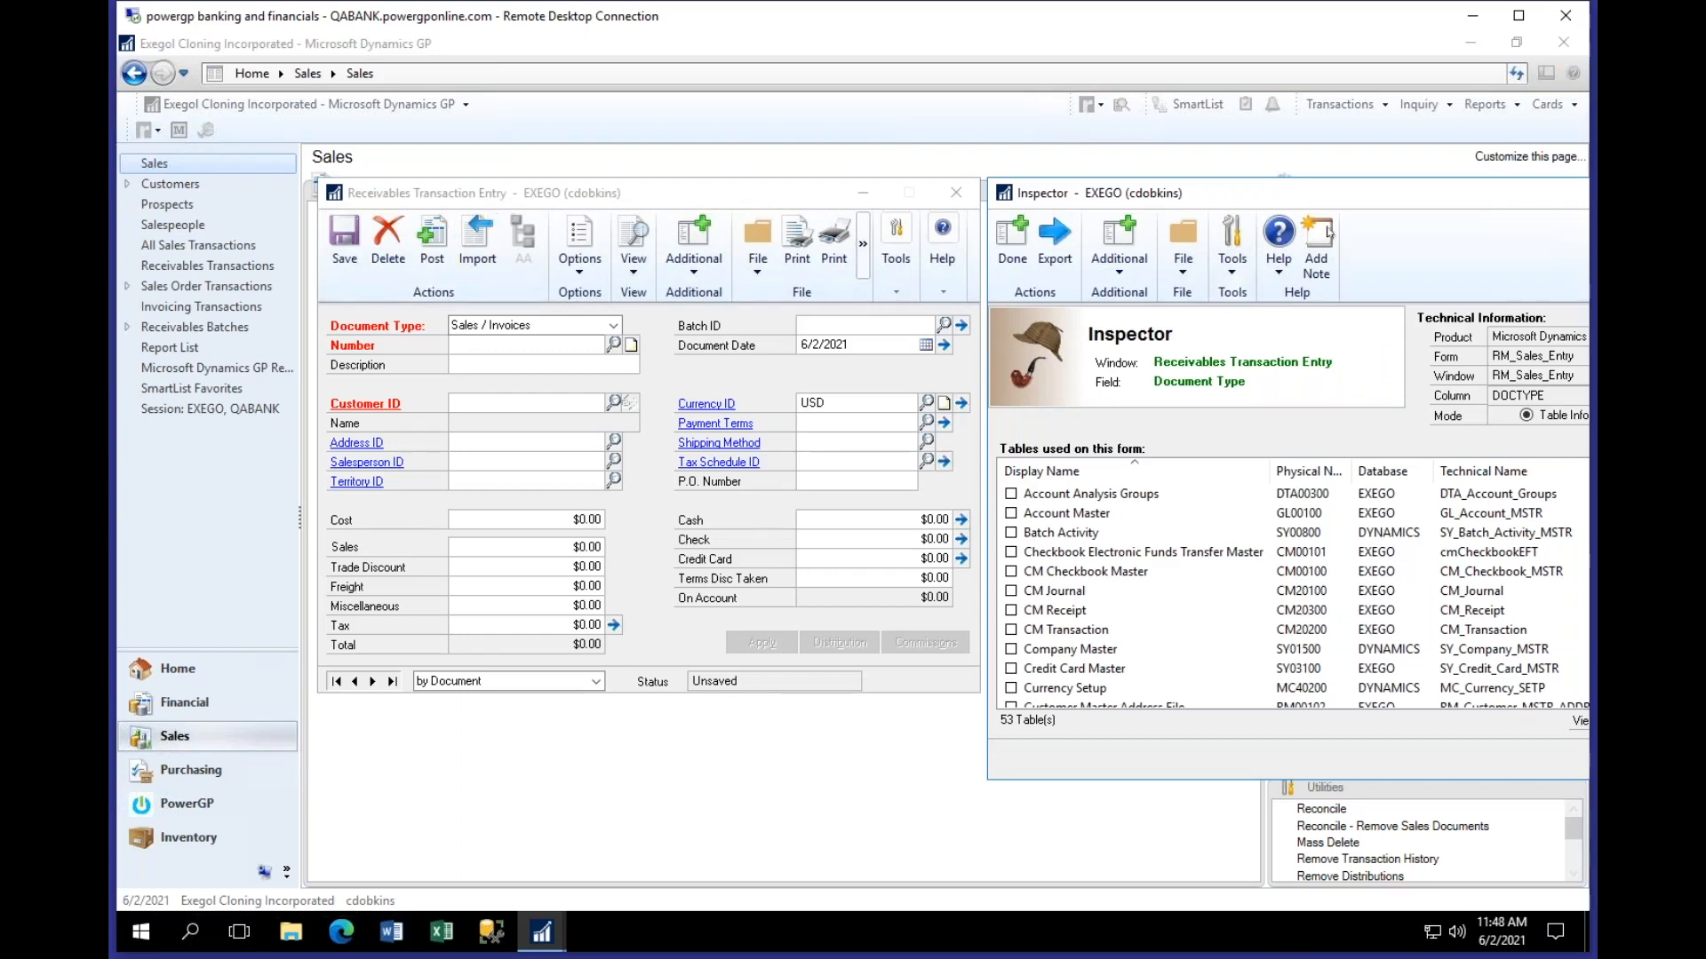
pyautogui.moveTo(1420, 199); pyautogui.dragTo(1189, 198)
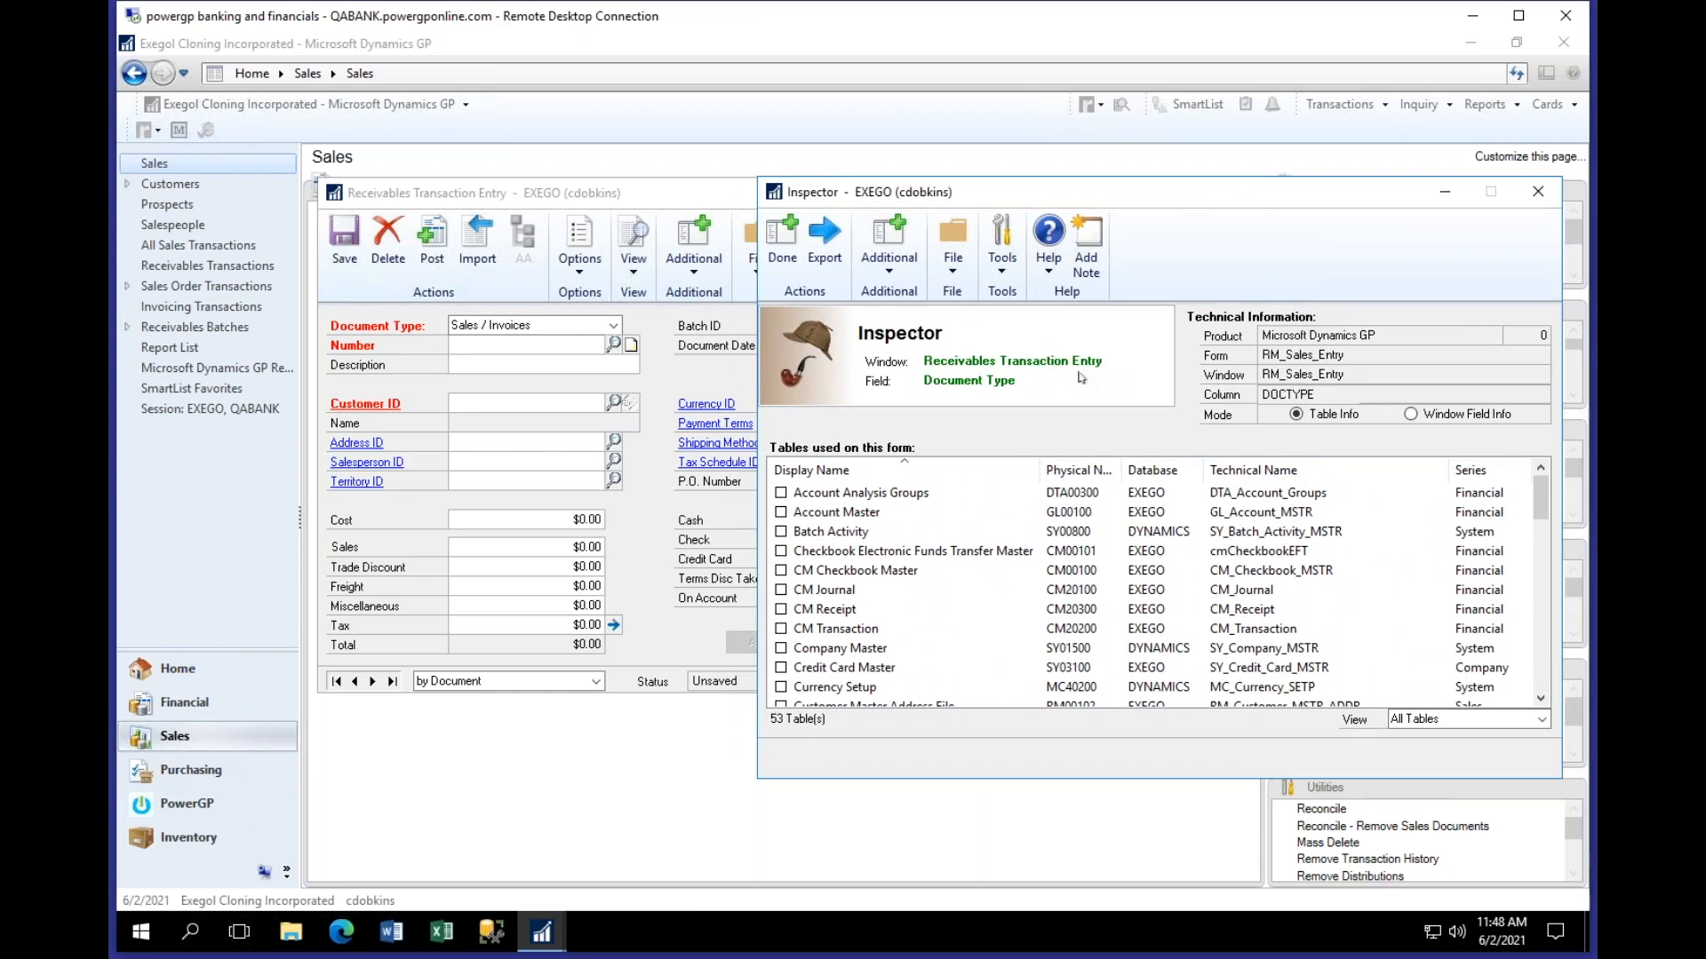
# Step: Inspect the Customer ID field and review which listed tables use it, highlighting RM Apply Open File
pyautogui.click(480, 411)
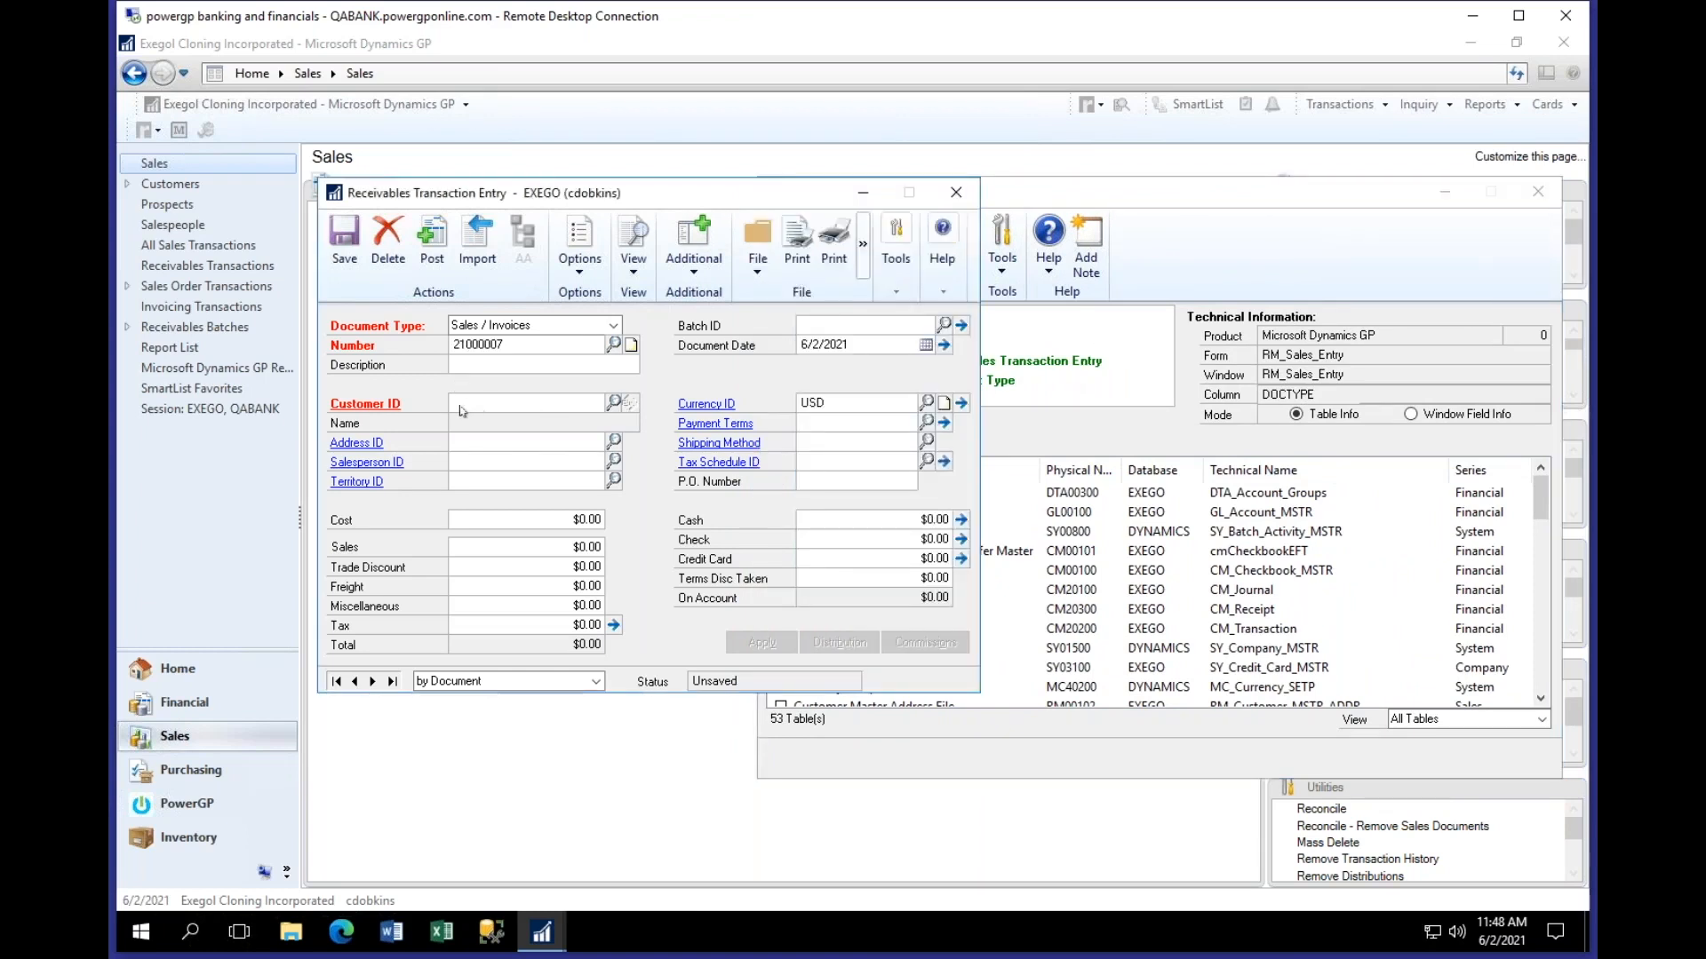
pyautogui.click(1322, 267)
pyautogui.click(1541, 700)
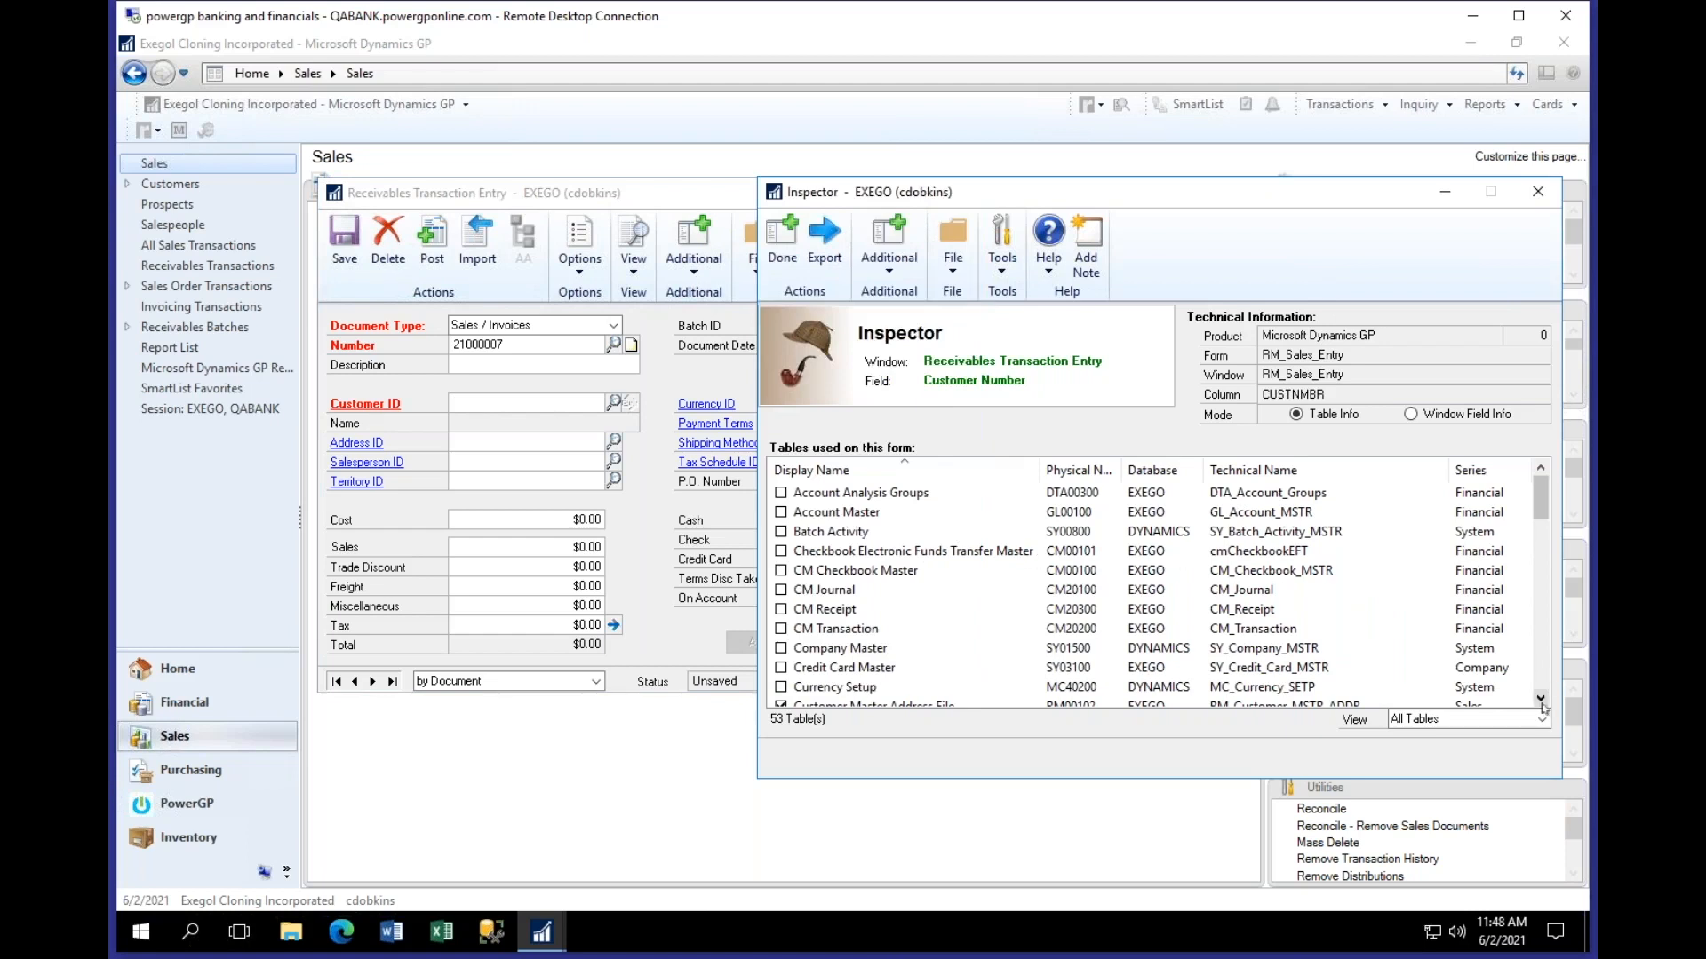
pyautogui.click(1541, 700)
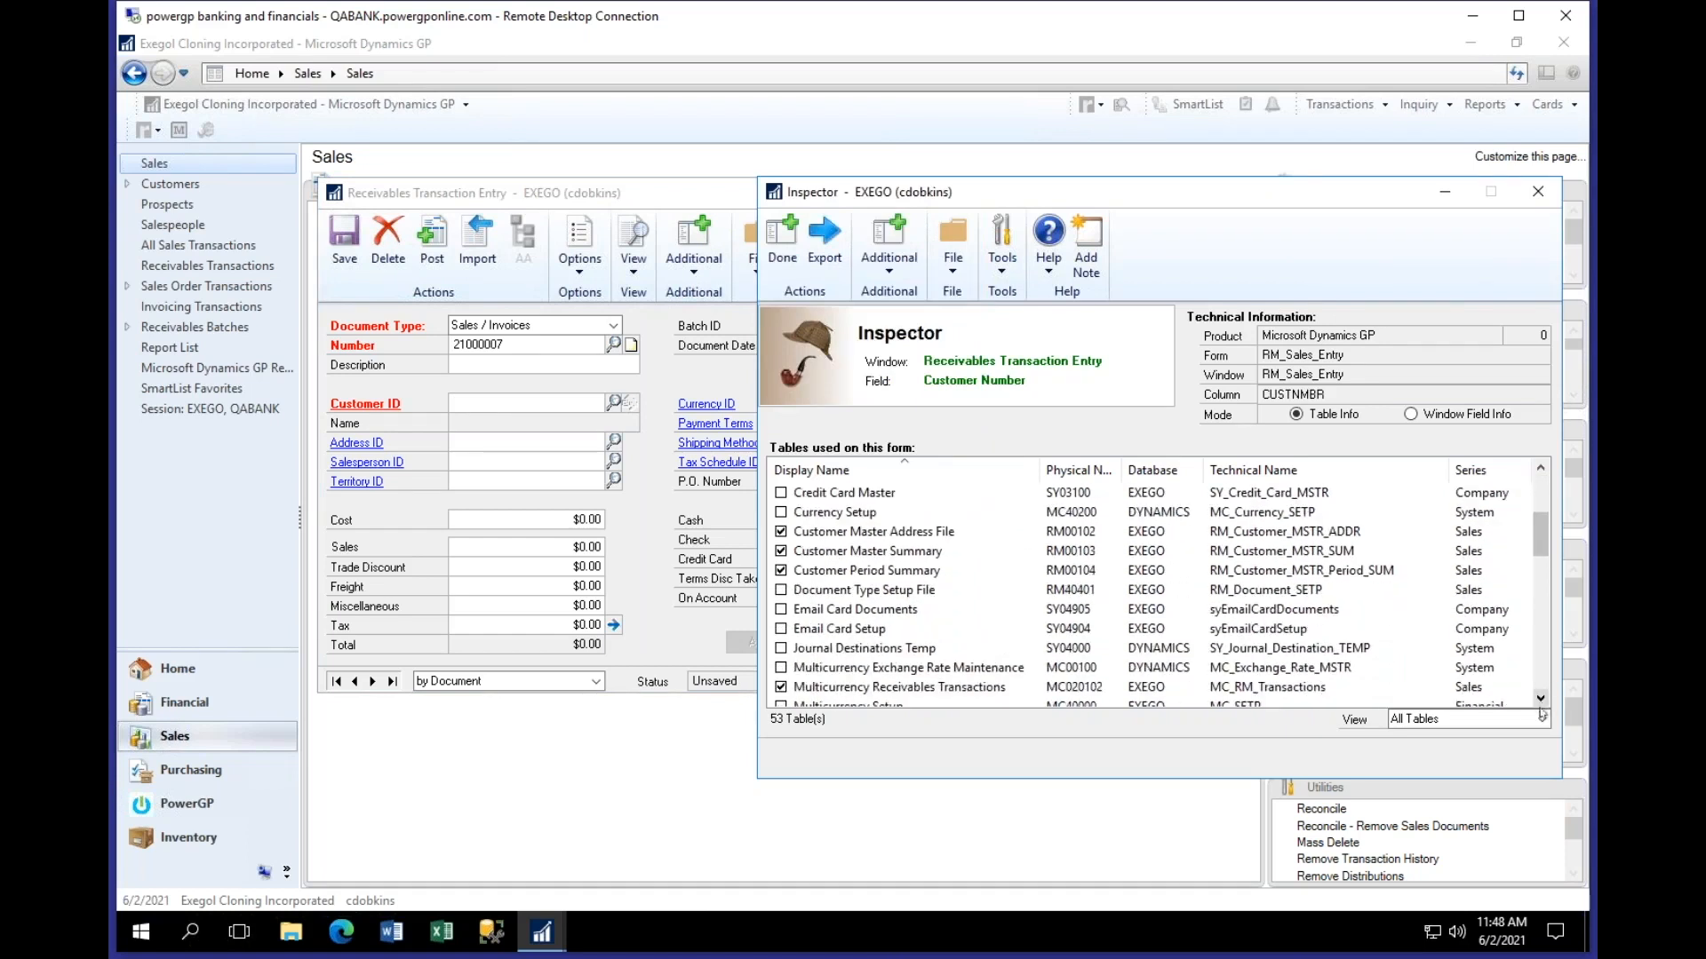
pyautogui.click(1541, 700)
pyautogui.click(1541, 699)
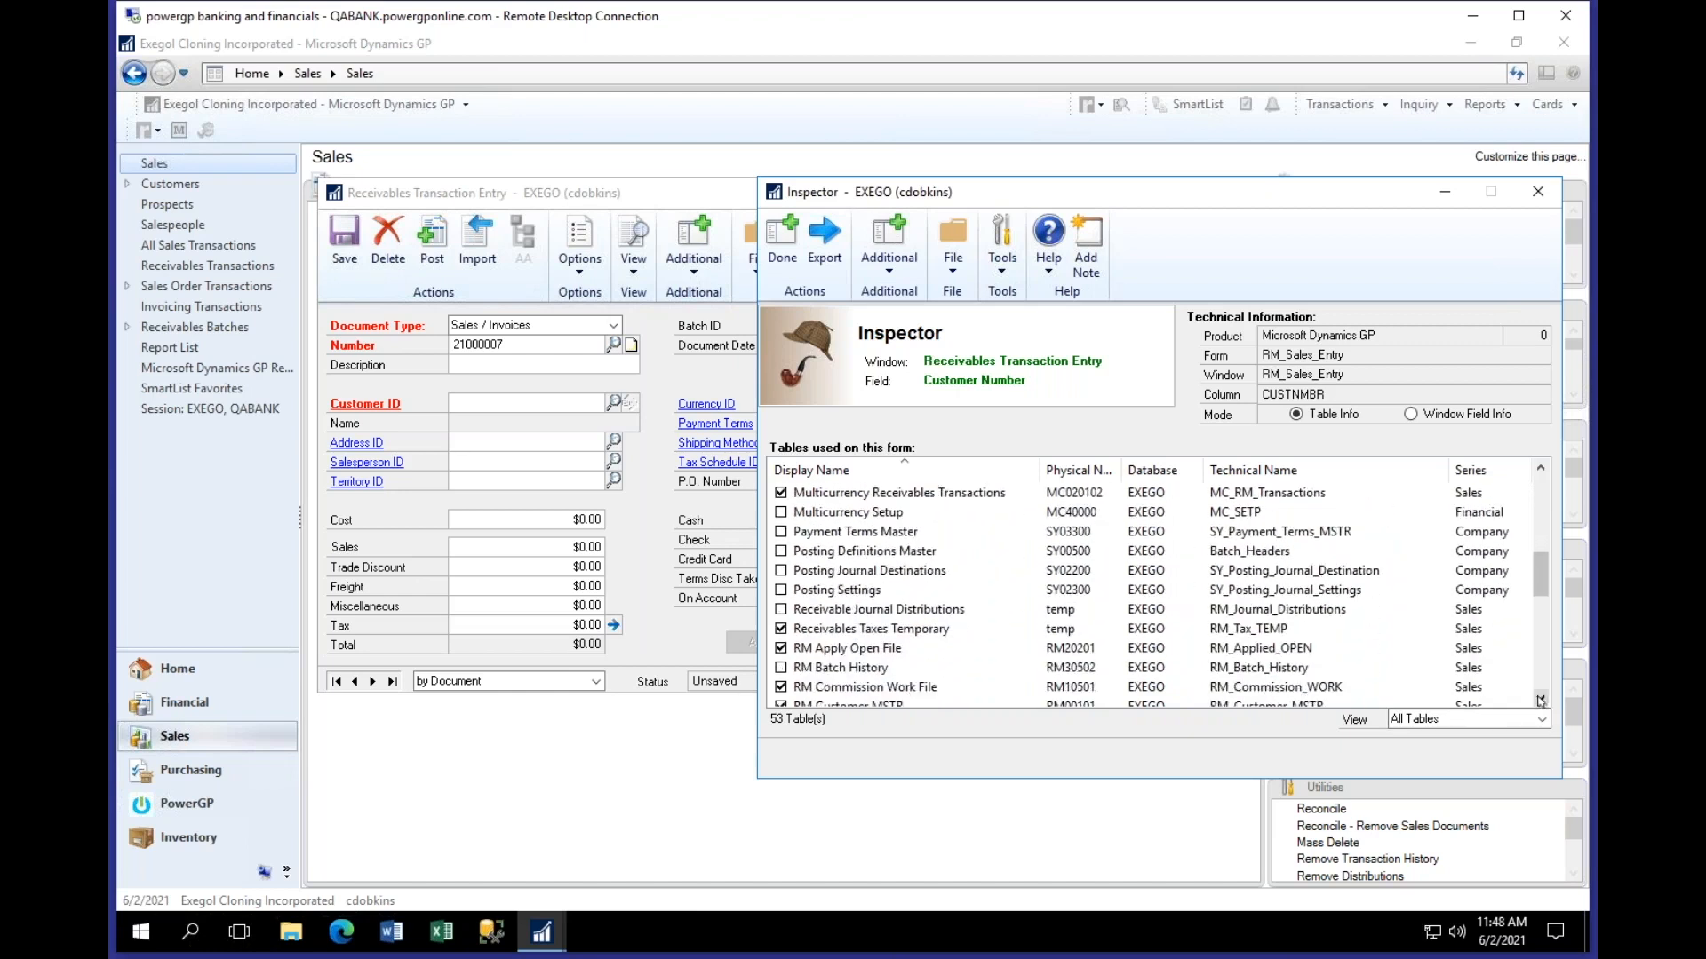
pyautogui.click(796, 649)
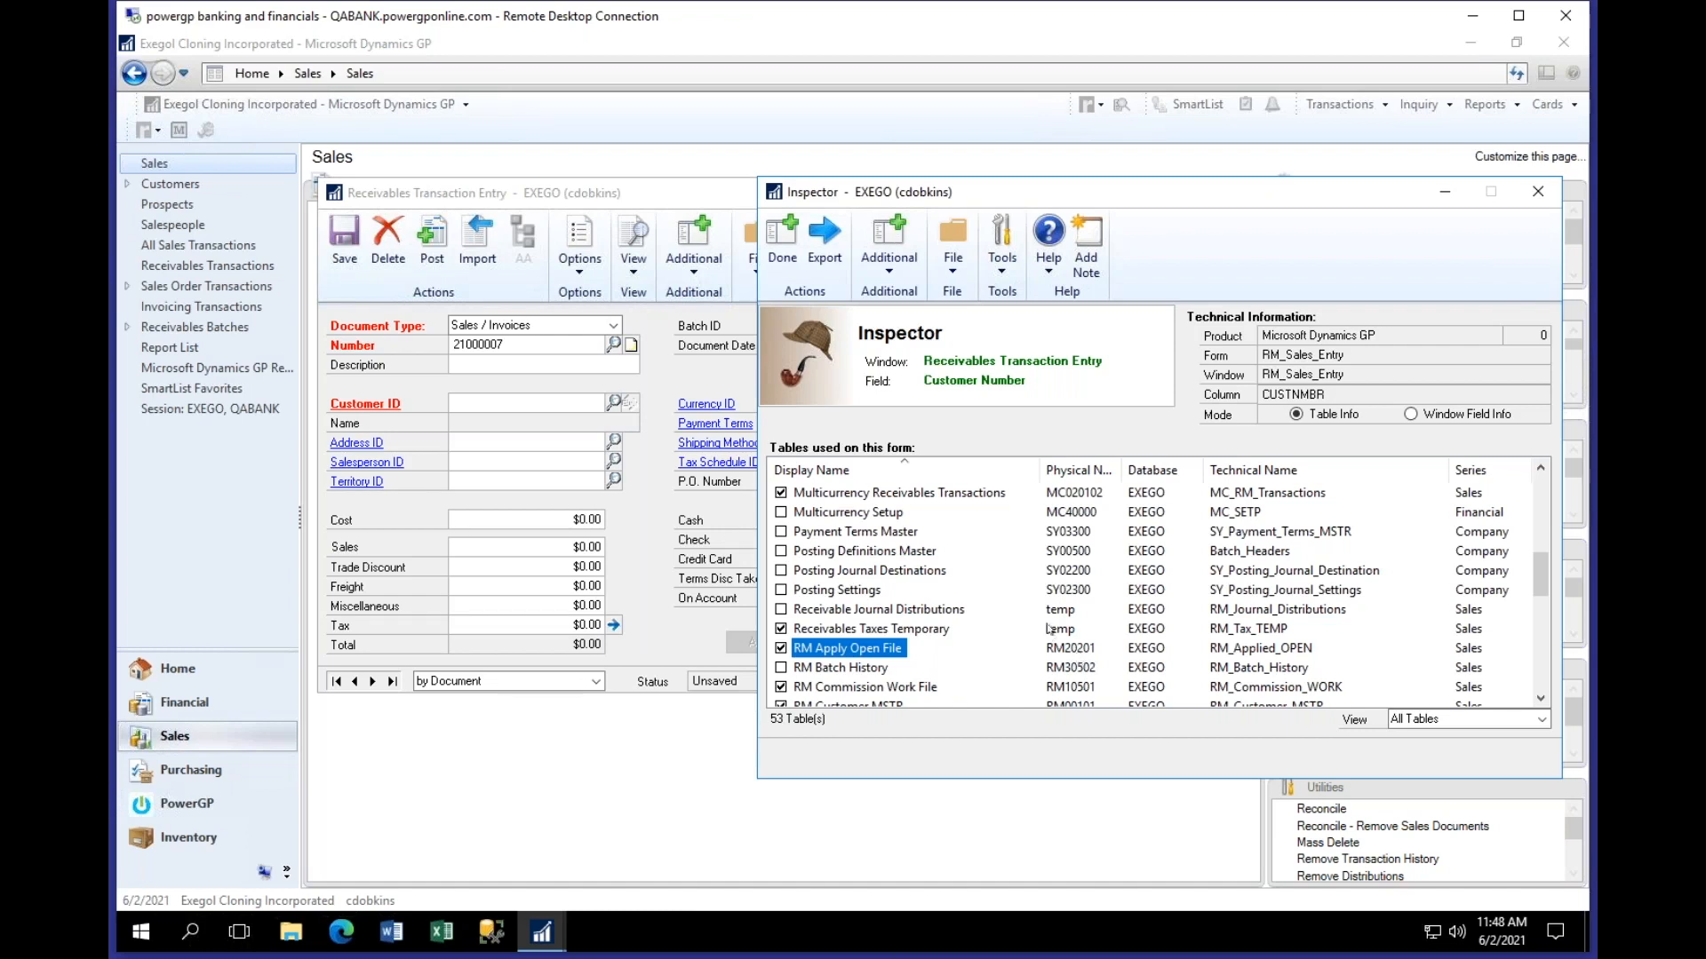
# Step: Inspect the Cost field, review which tables in the list use it, and close Inspector
pyautogui.click(535, 522)
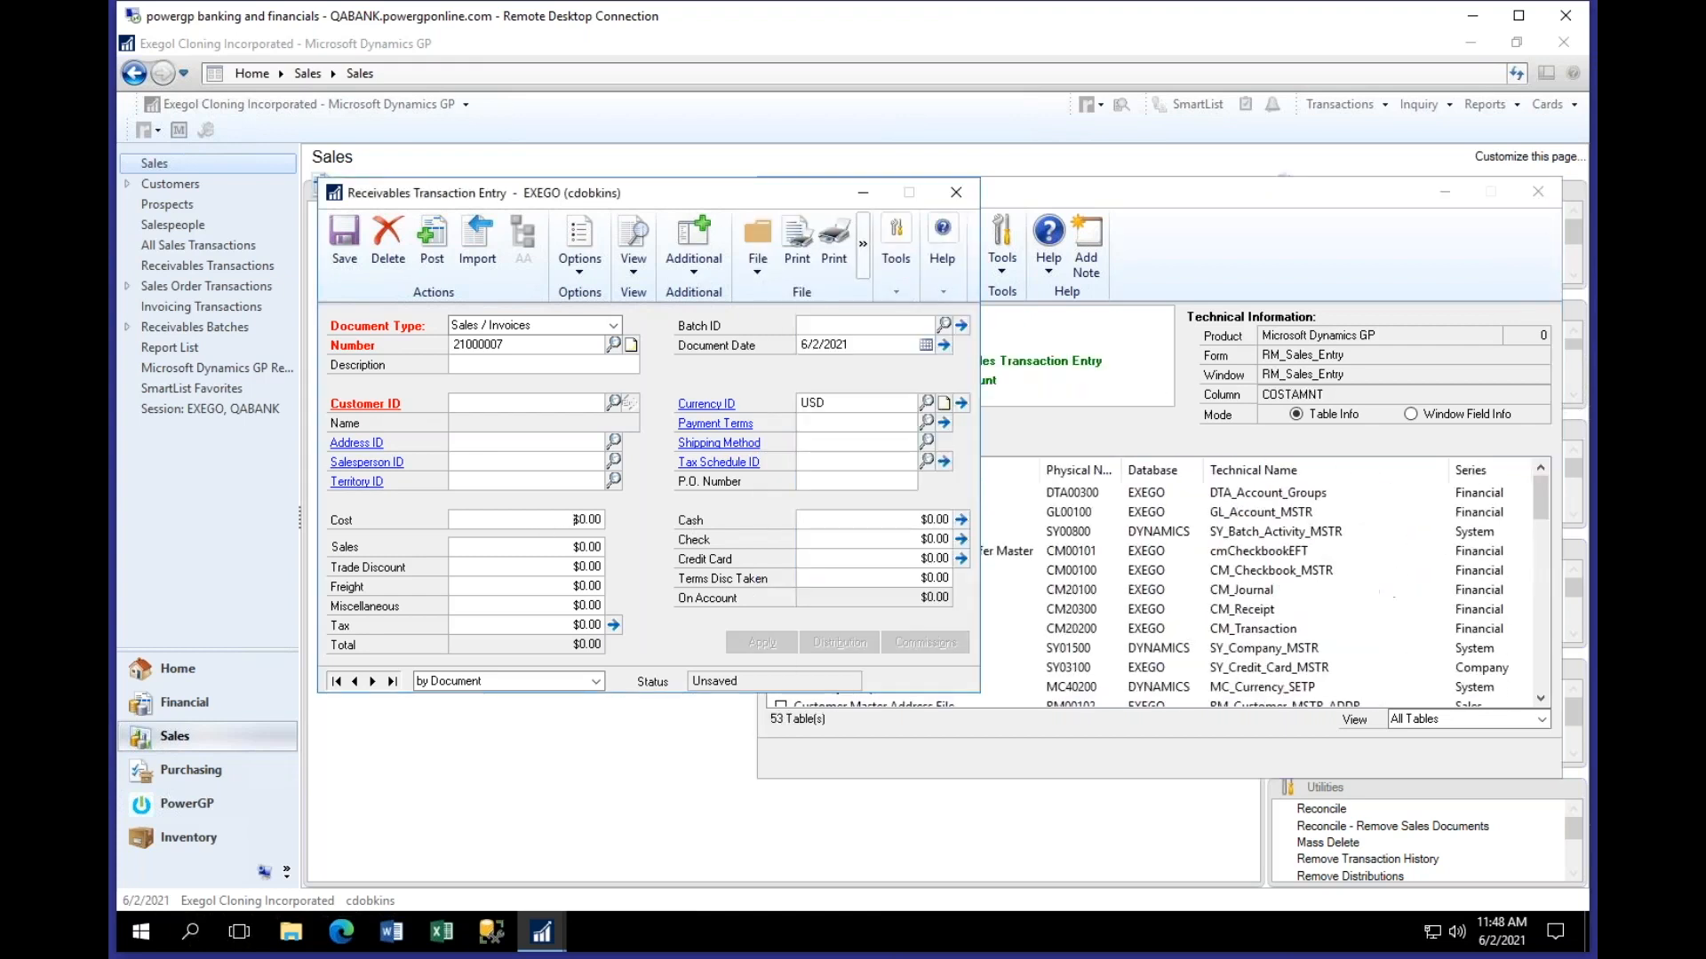
pyautogui.click(1111, 436)
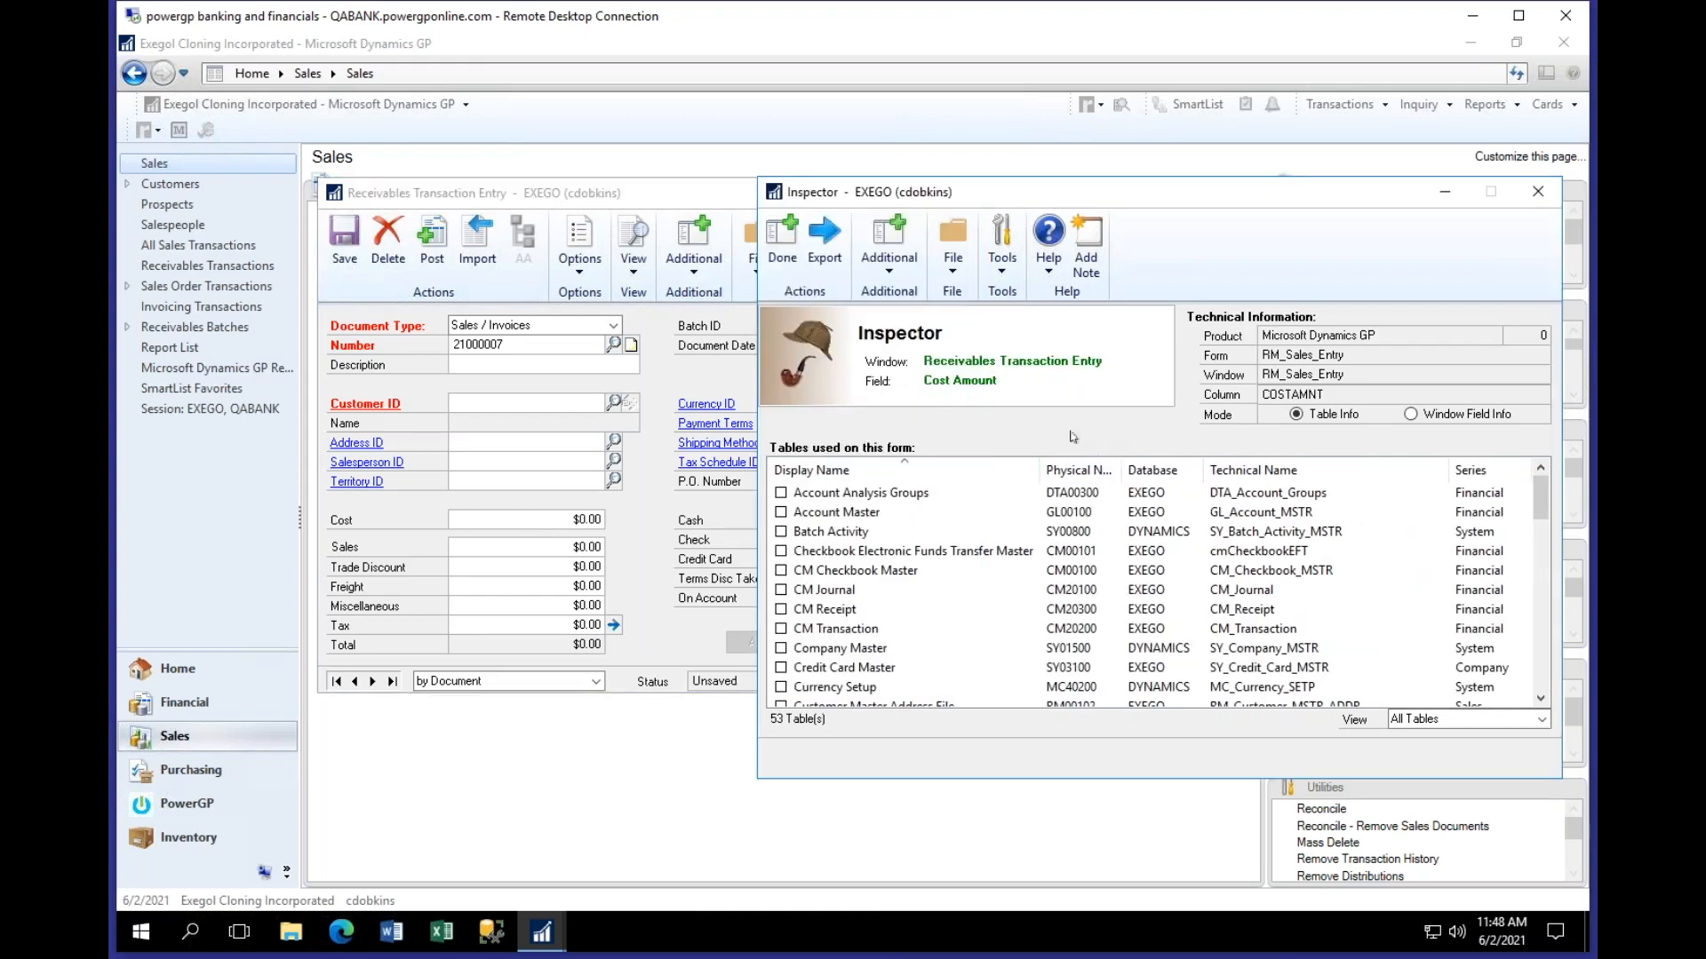
pyautogui.click(1541, 700)
pyautogui.scroll(-10, 1541, 700)
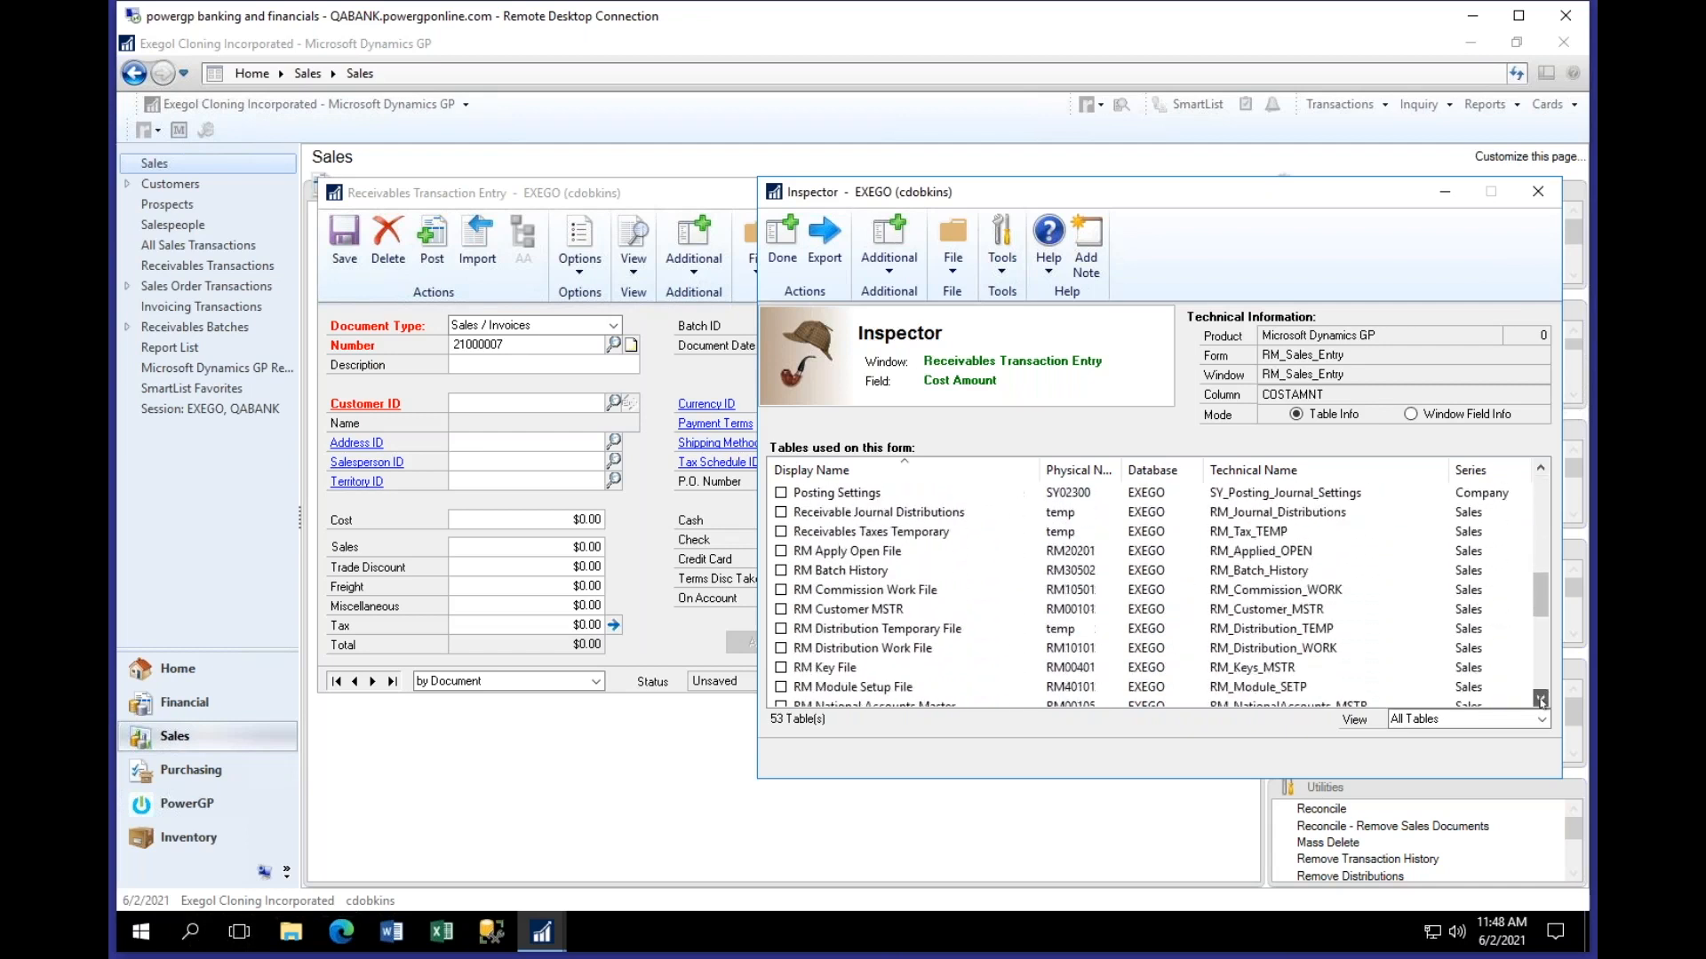
pyautogui.scroll(-1, 1541, 700)
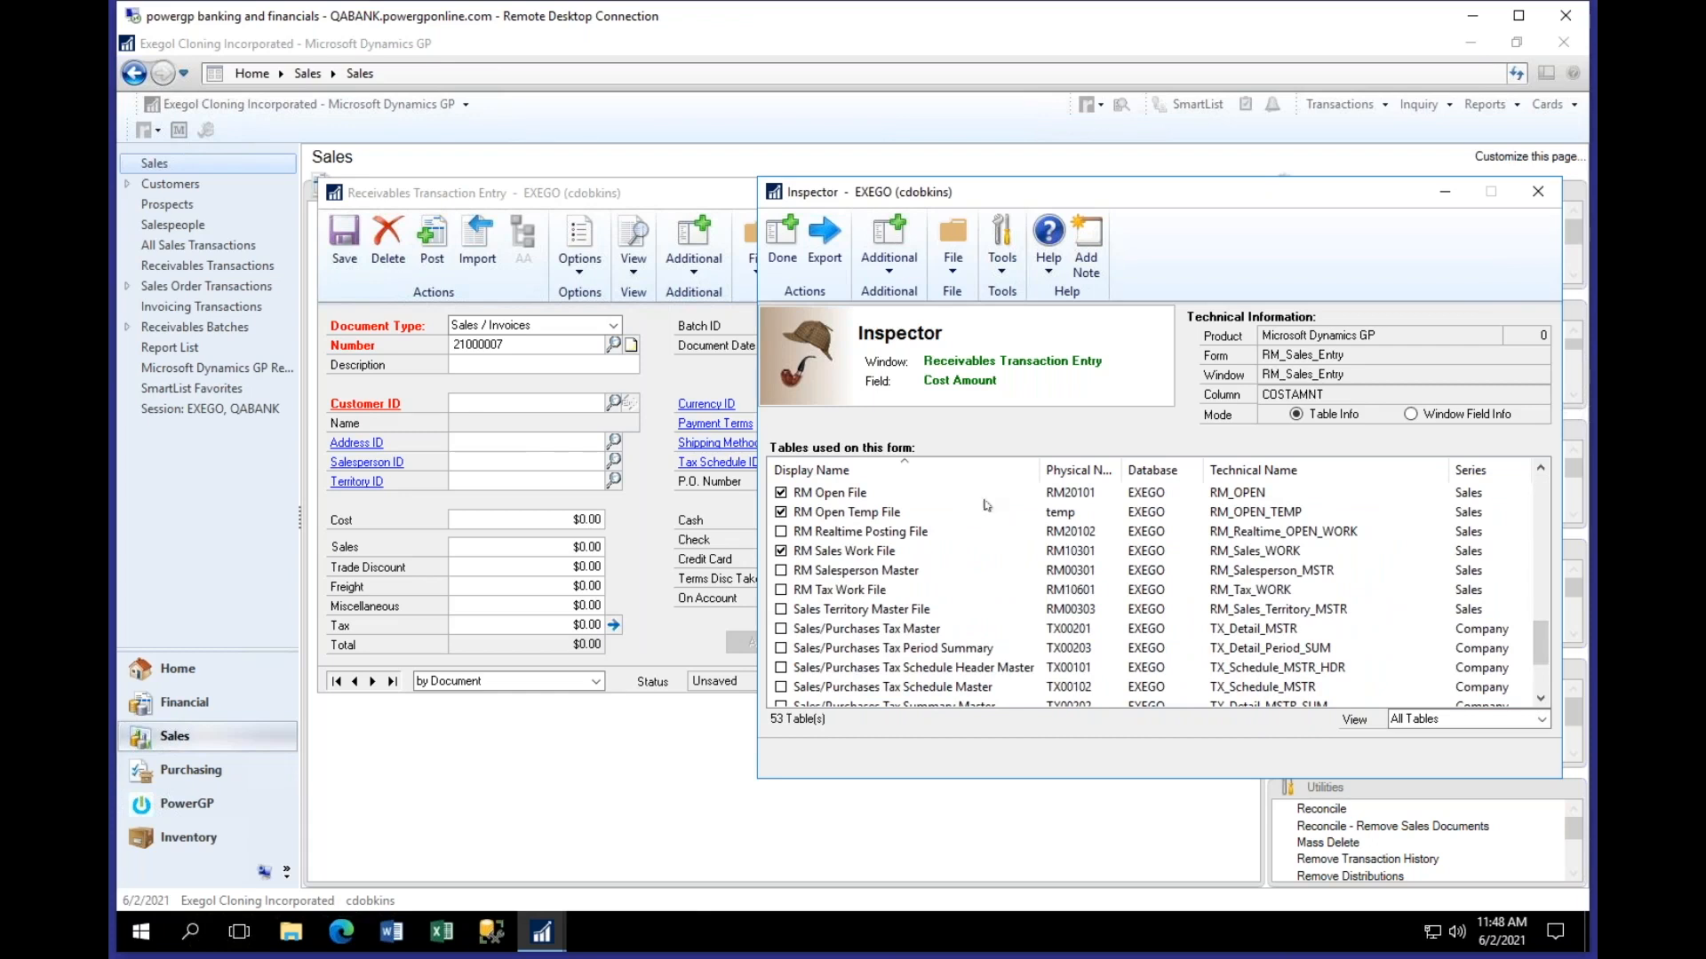
pyautogui.click(1538, 193)
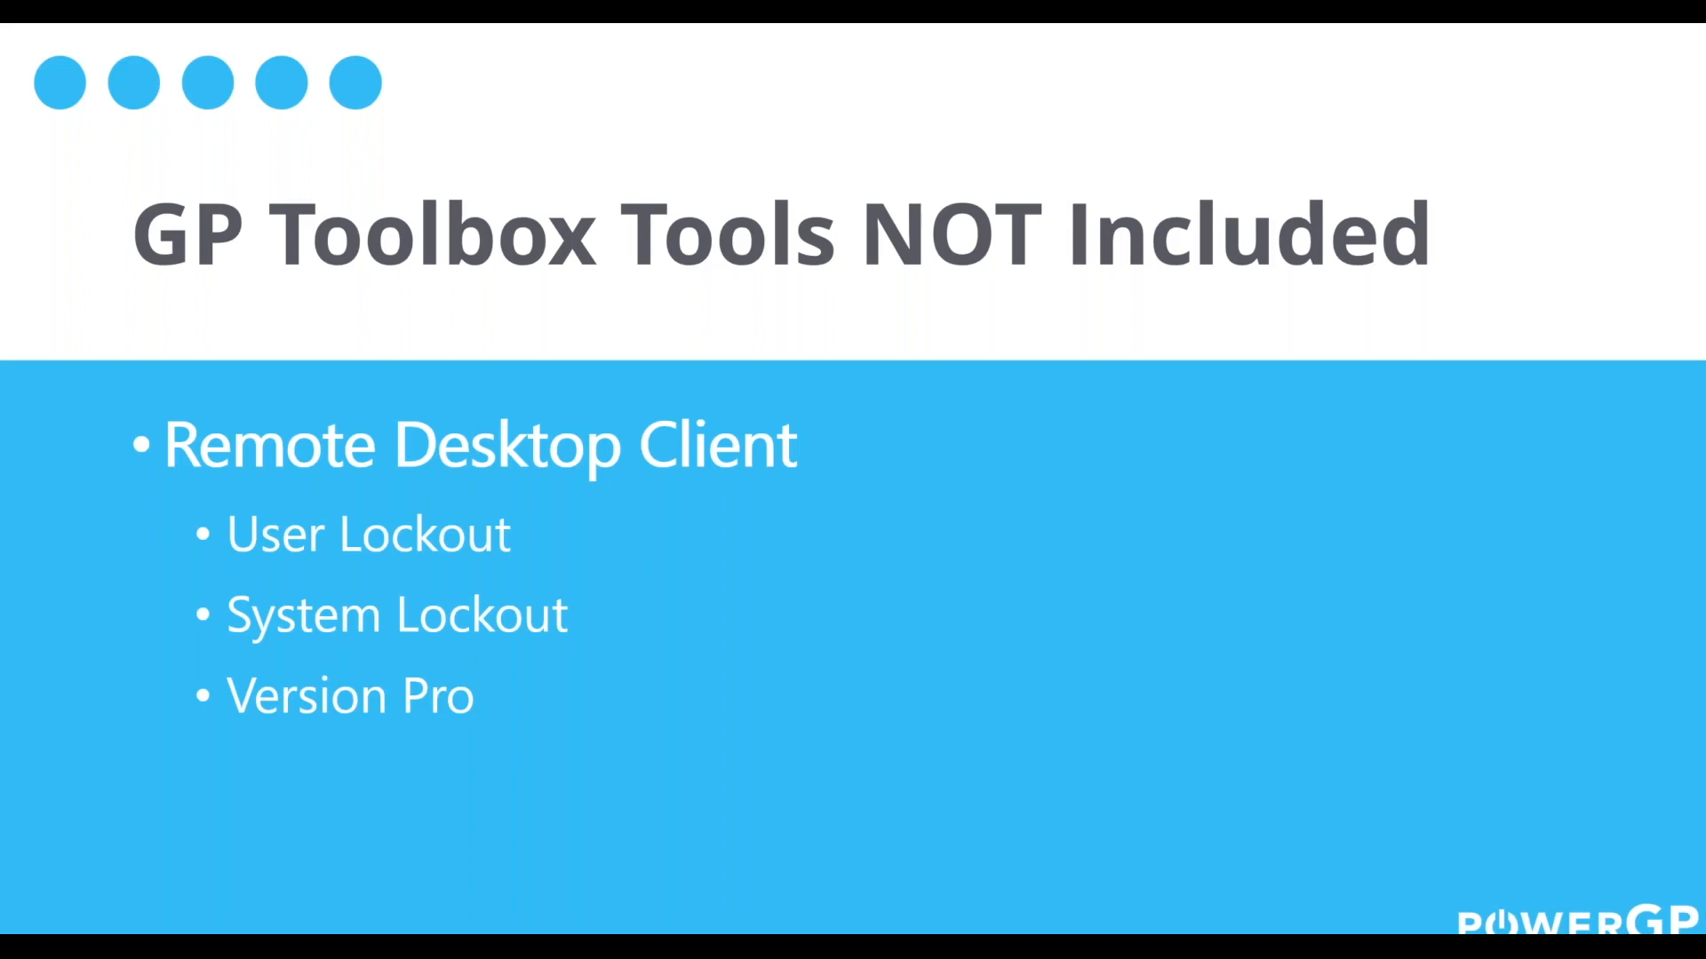
pyautogui.press('Right')
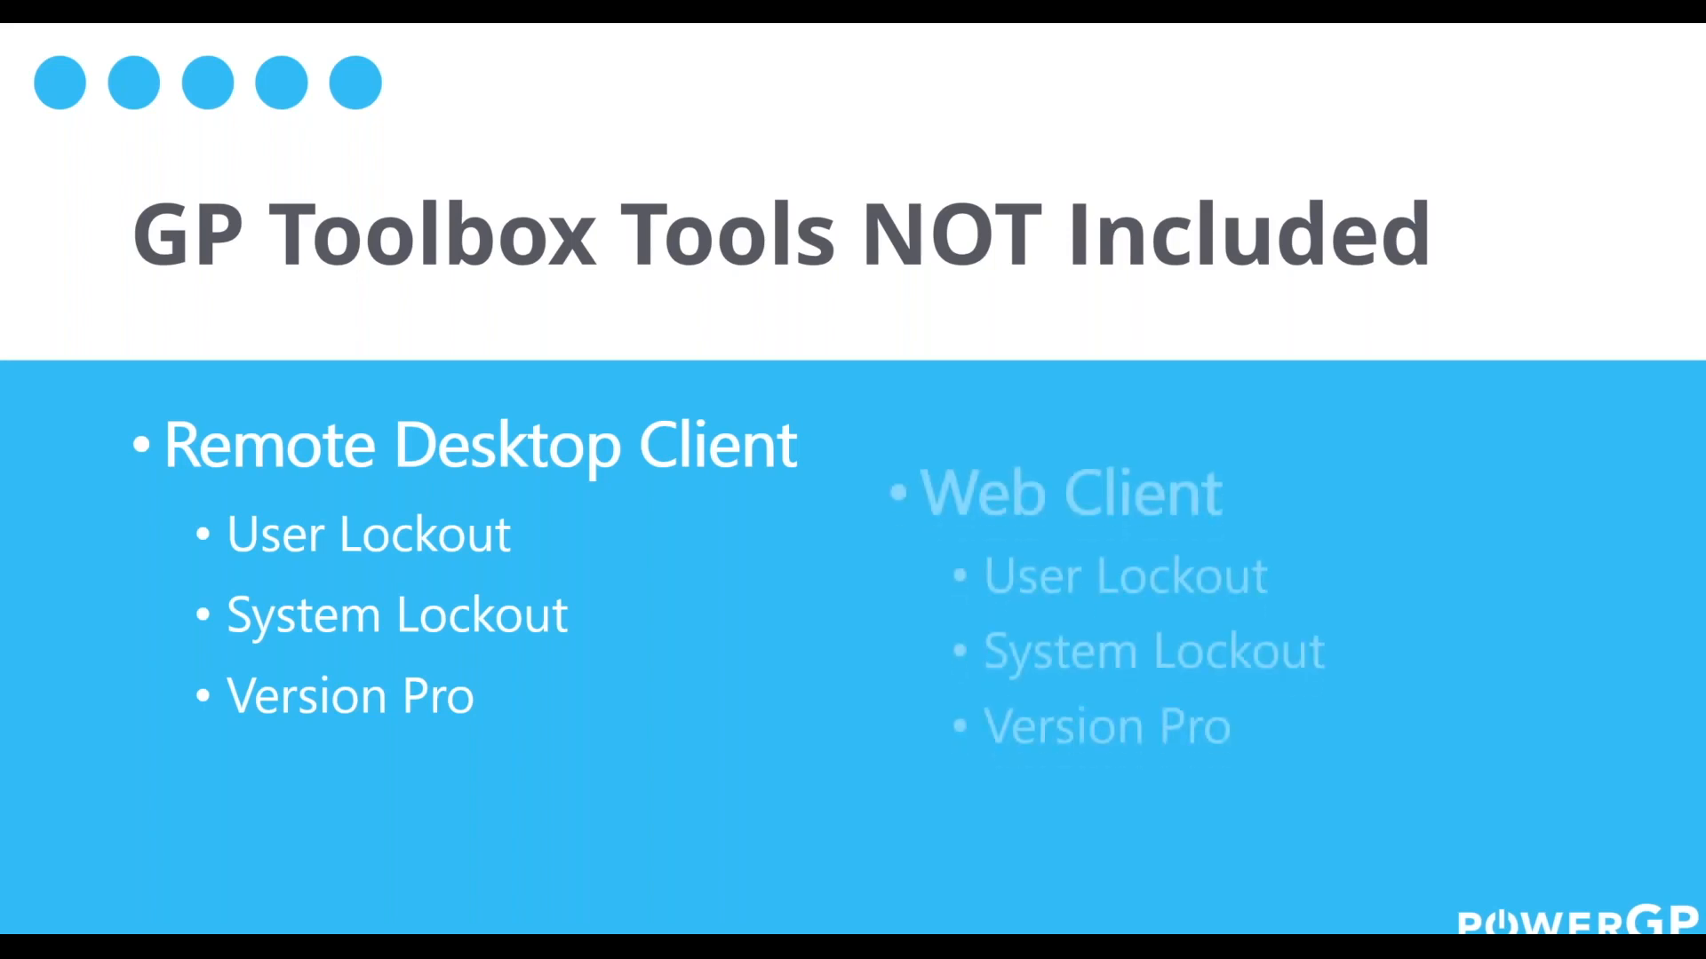